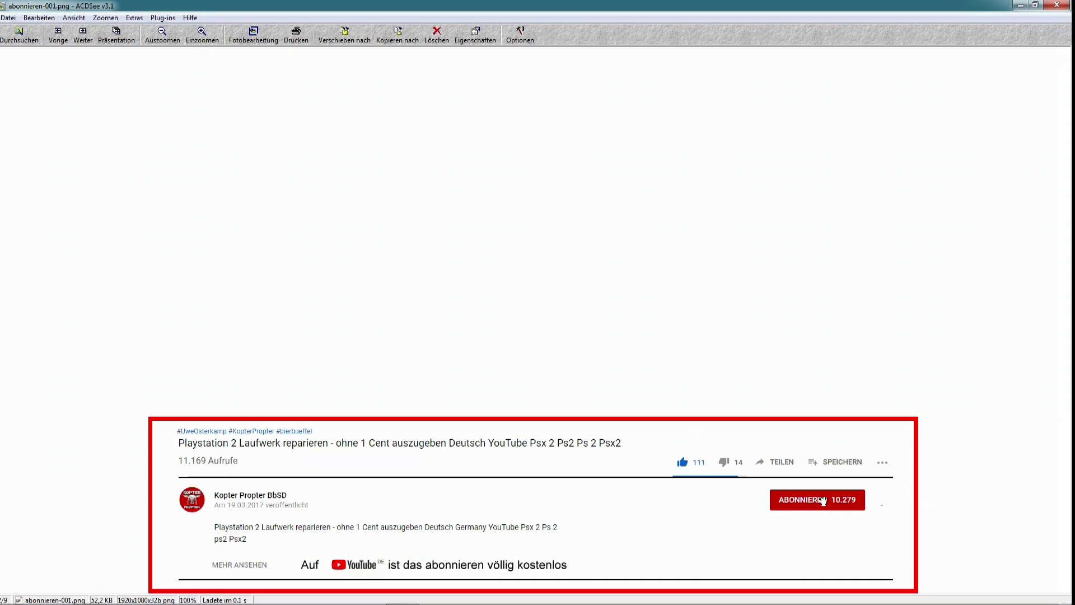
Compare abonnieren-001.png with abonnieren-002.png, close the image viewer and restore the PNG folder window to its smaller size.
{"action": "scroll", "coordinate": [823, 500], "scroll_direction": "down", "scroll_amount": 1}
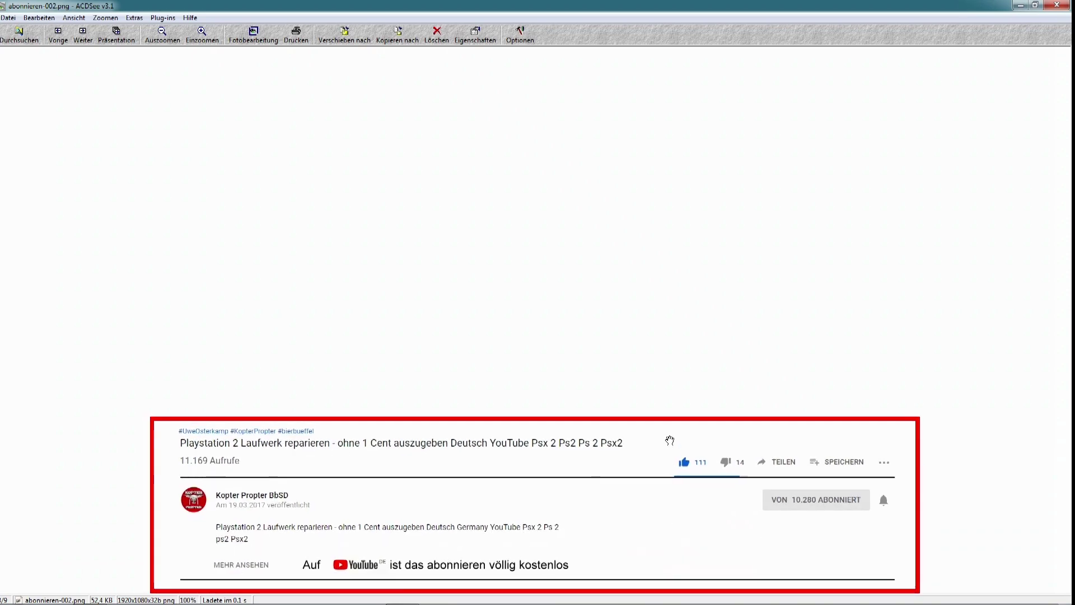
{"action": "scroll", "coordinate": [804, 512], "scroll_direction": "up", "scroll_amount": 1}
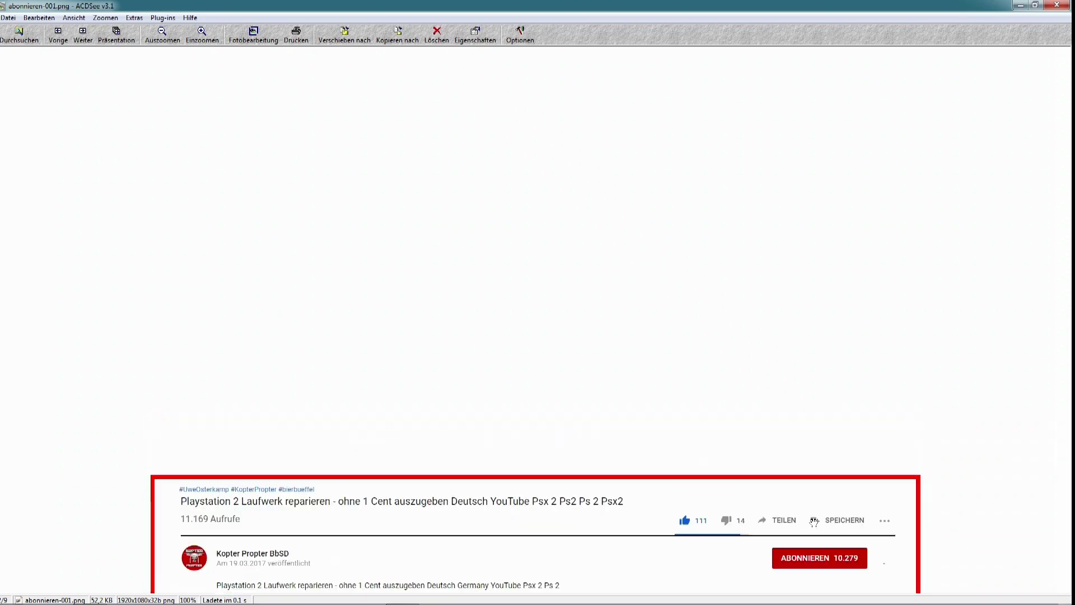
{"action": "scroll", "coordinate": [855, 567], "scroll_direction": "down", "scroll_amount": 1}
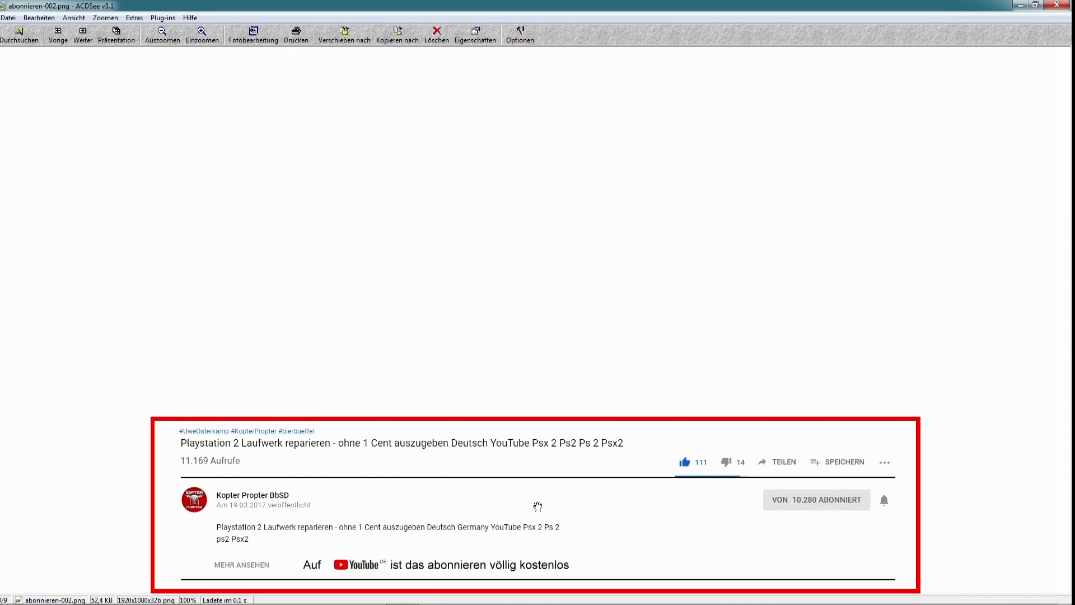
{"action": "scroll", "coordinate": [537, 507], "scroll_direction": "down", "scroll_amount": 1}
{"action": "key", "text": "Page_Down"}
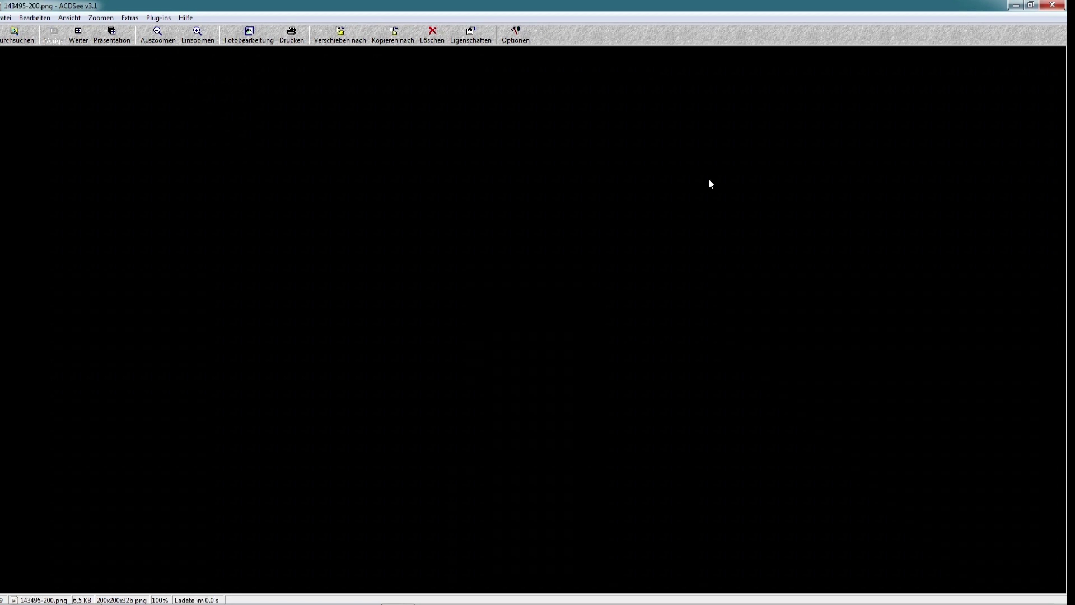
{"action": "left_click", "coordinate": [1052, 5]}
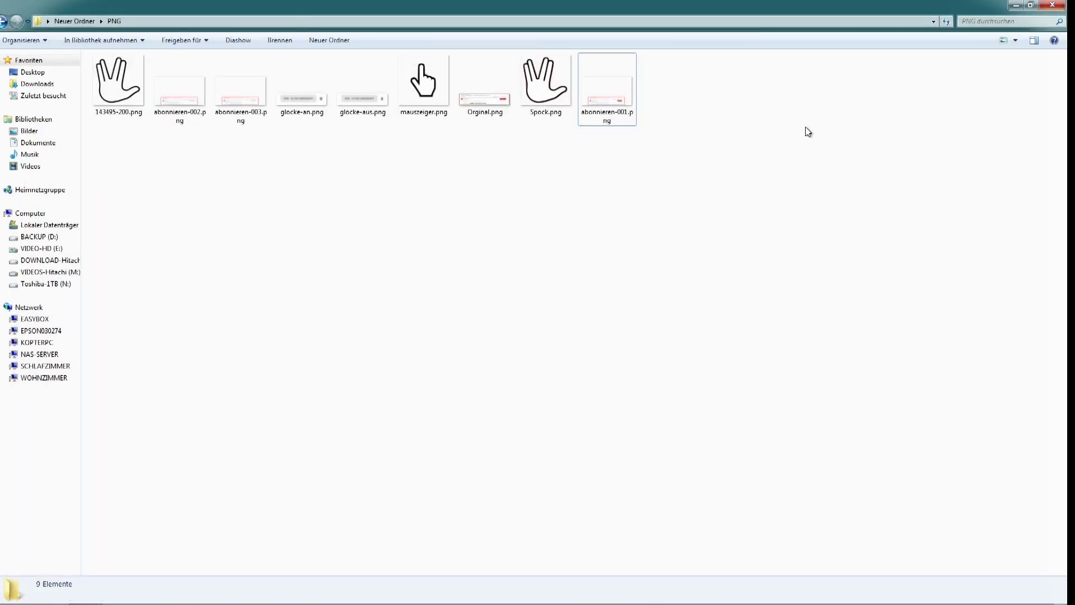
{"action": "double_click", "coordinate": [963, 8]}
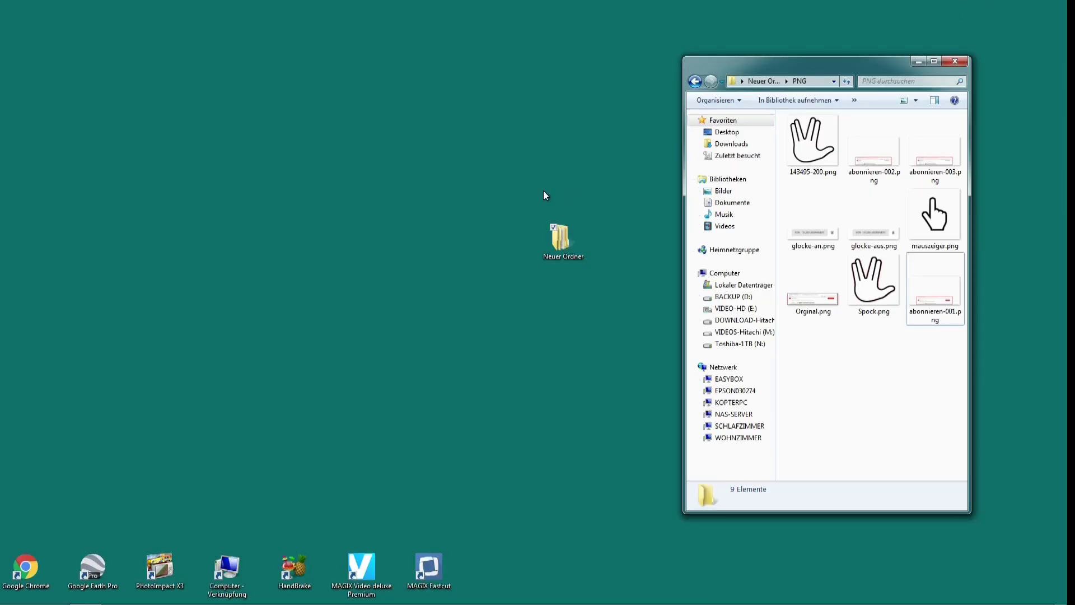
Start MAGIX Video deluxe Premium and dismiss the dialog for loading or creating a project.
{"action": "left_click", "coordinate": [362, 571]}
{"action": "double_click", "coordinate": [363, 571]}
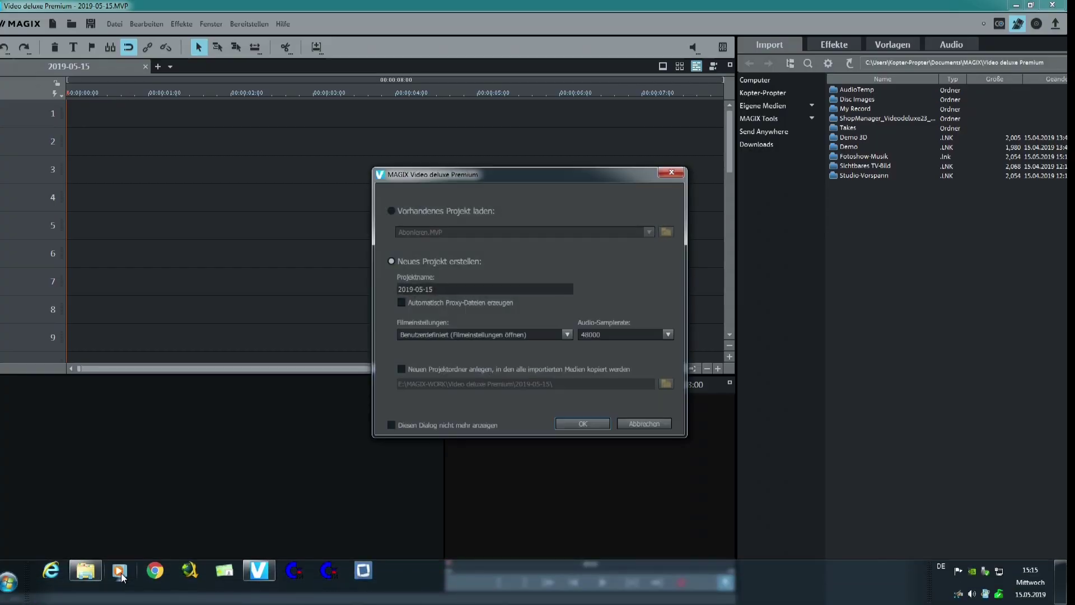
{"action": "left_click", "coordinate": [667, 424]}
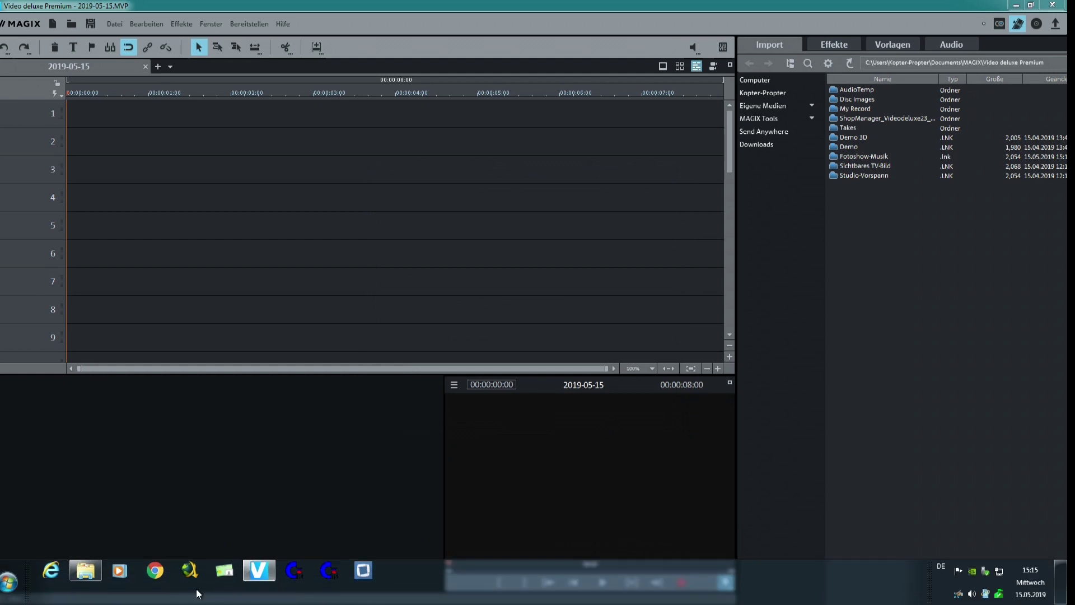
Place abonnieren-001.png from the PNG folder at the start of track 3.
{"action": "left_click", "coordinate": [85, 570]}
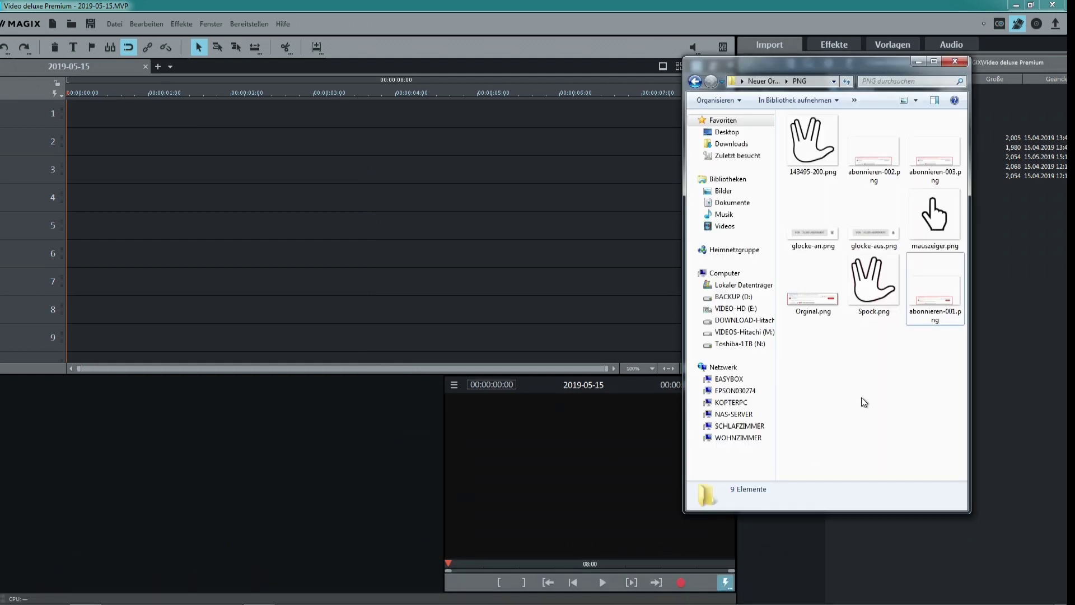
{"action": "left_click", "coordinate": [880, 162]}
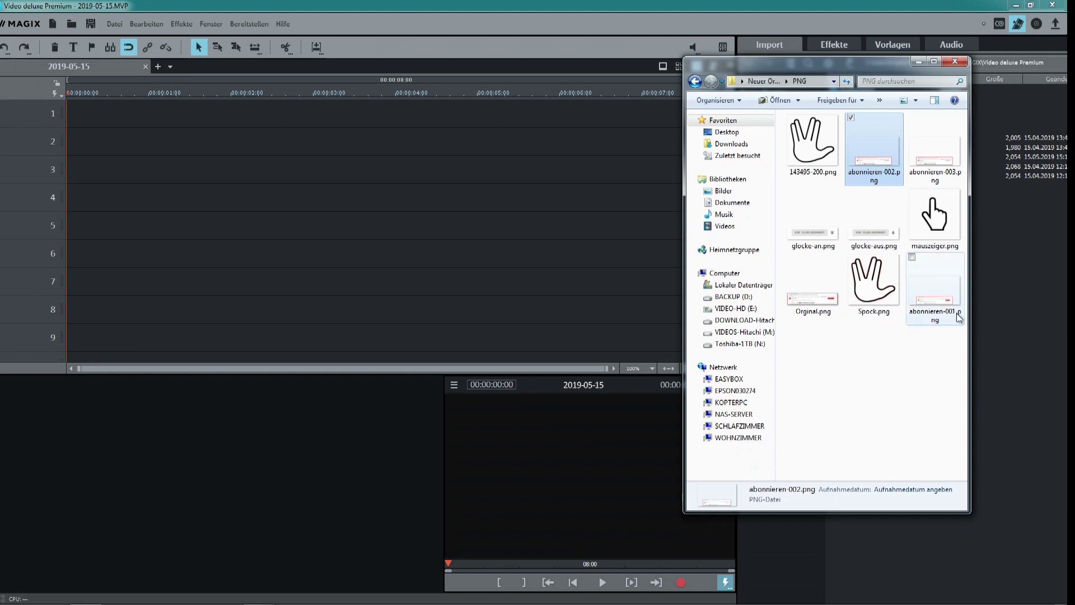
{"action": "left_click", "coordinate": [940, 303]}
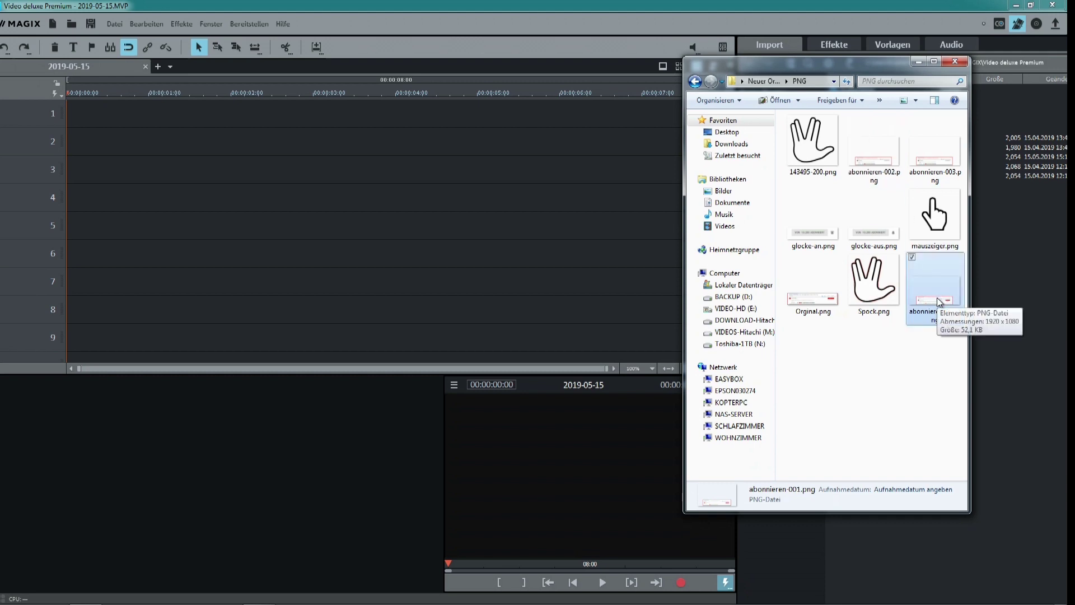
{"action": "left_click_drag", "start_coordinate": [938, 302], "coordinate": [178, 183]}
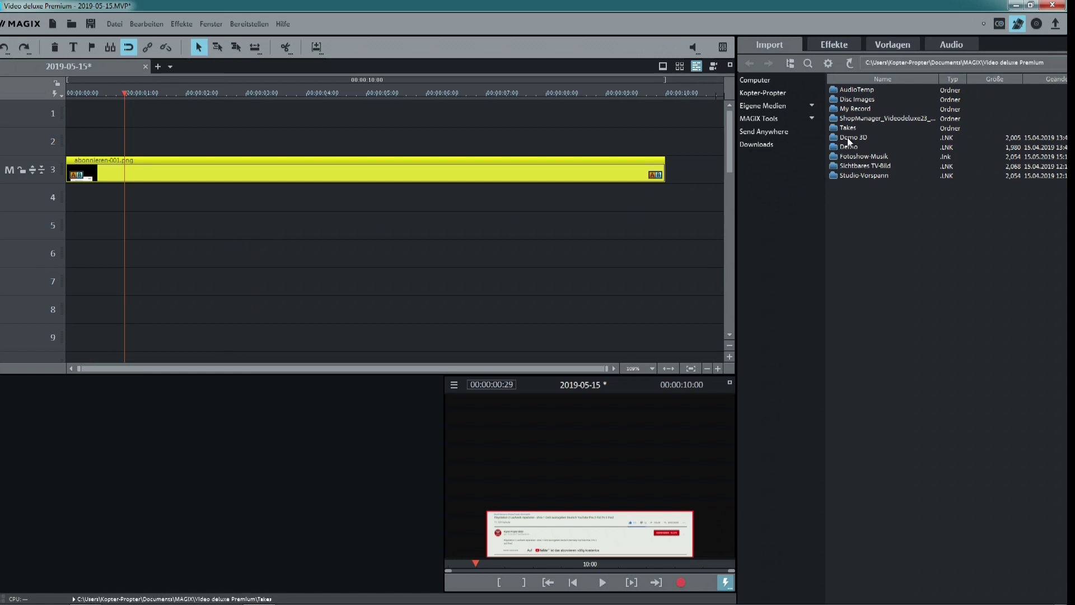
Preview the abonnieren-001.png clip from the beginning, stop playback and return to the start.
{"action": "left_click", "coordinate": [548, 582]}
{"action": "left_click", "coordinate": [602, 582]}
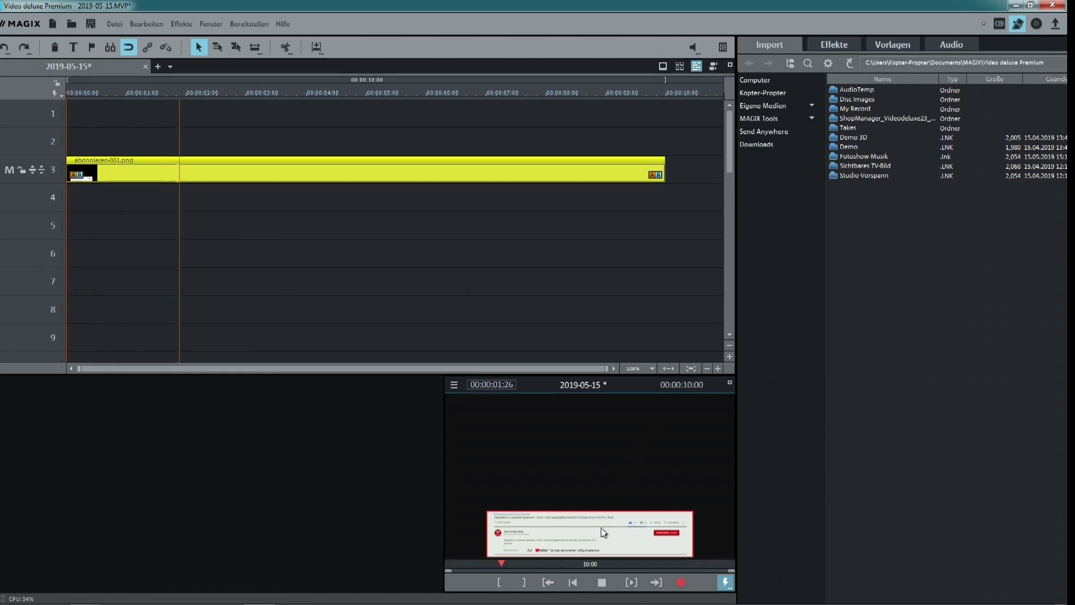
{"action": "left_click", "coordinate": [601, 583]}
{"action": "left_click", "coordinate": [548, 582]}
Add the Schrift Blau background from the design elements at the start of track 1.
{"action": "left_click", "coordinate": [834, 45]}
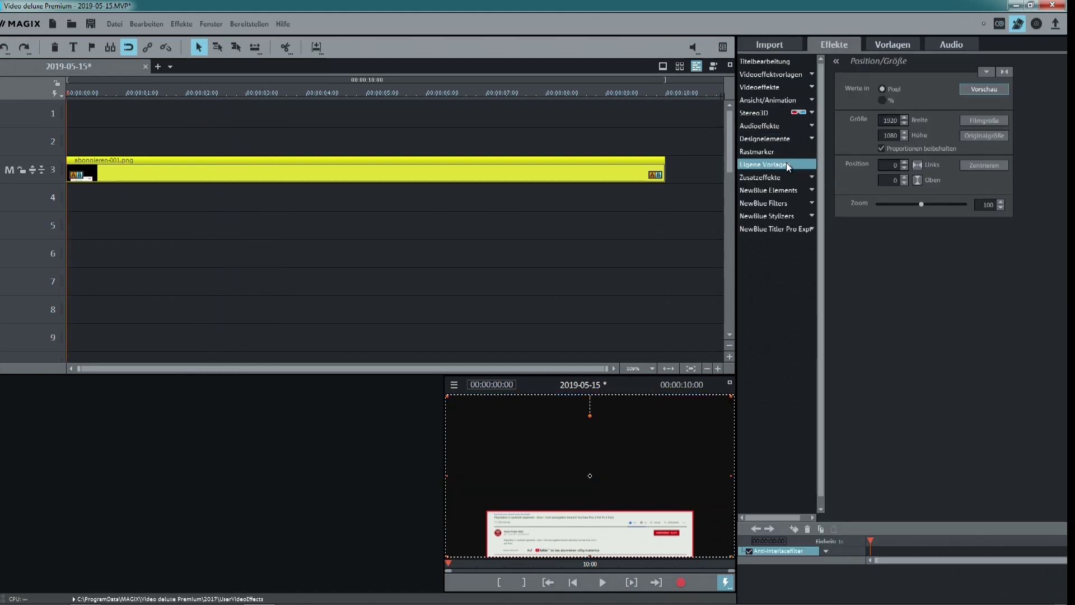
{"action": "left_click", "coordinate": [783, 138]}
{"action": "left_click", "coordinate": [782, 201]}
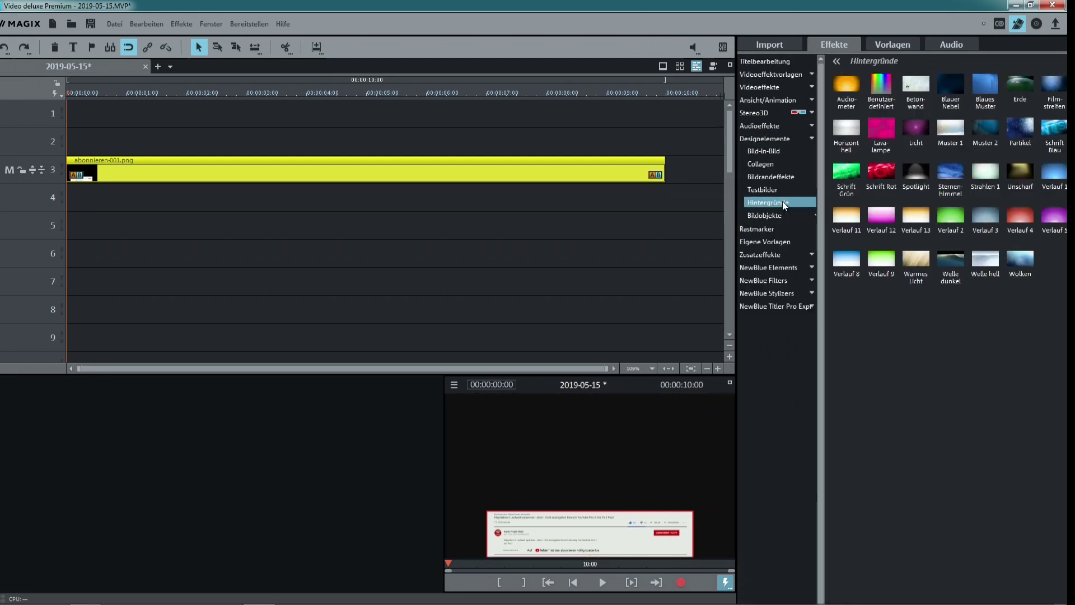
{"action": "mouse_move", "coordinate": [1058, 135]}
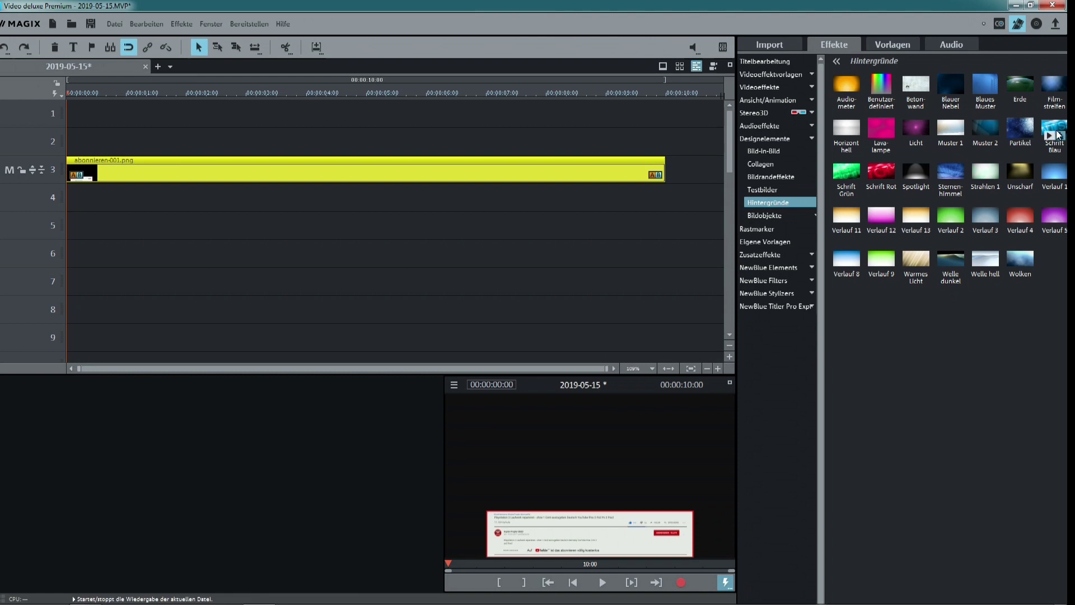
{"action": "left_click_drag", "start_coordinate": [1058, 133], "coordinate": [77, 110]}
{"action": "left_click", "coordinate": [649, 331]}
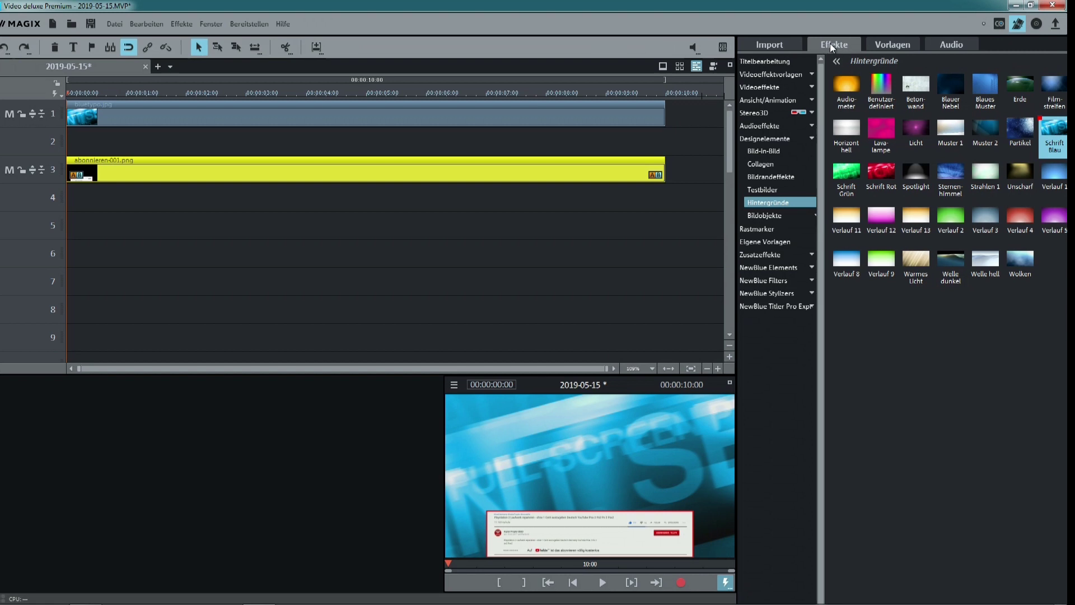
Bring up the Position/Größe effect settings for the abonnieren-001.png clip on track 3.
{"action": "left_click", "coordinate": [791, 86]}
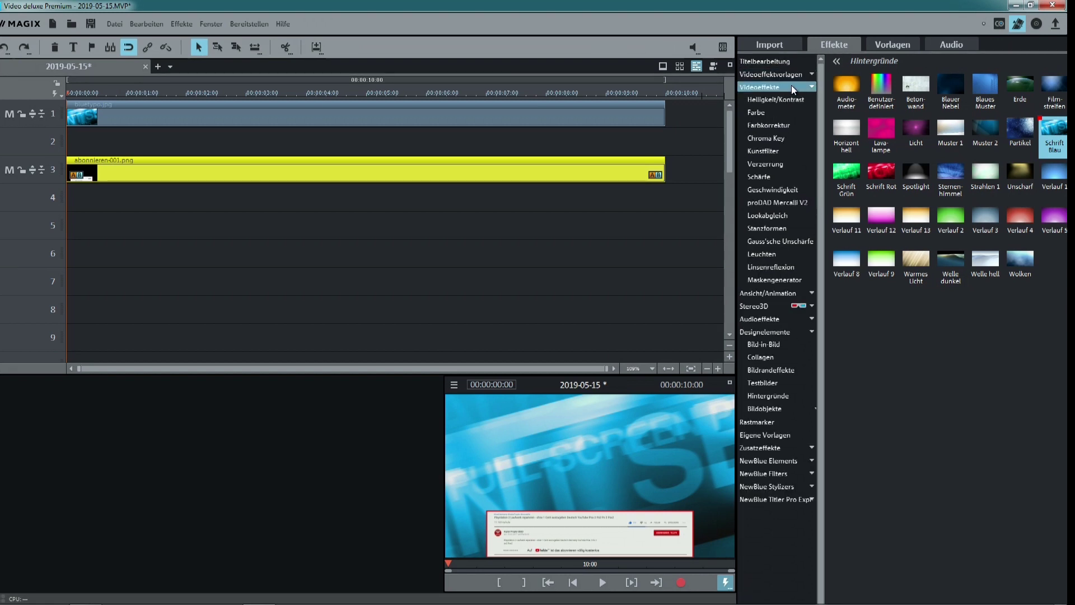
{"action": "left_click", "coordinate": [794, 292]}
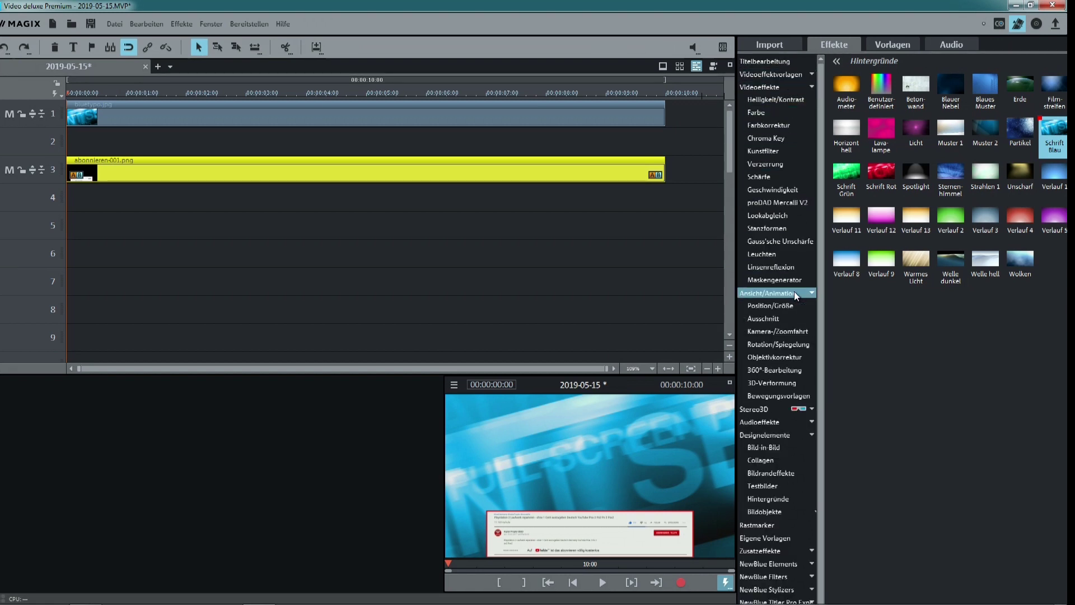
{"action": "left_click", "coordinate": [788, 305]}
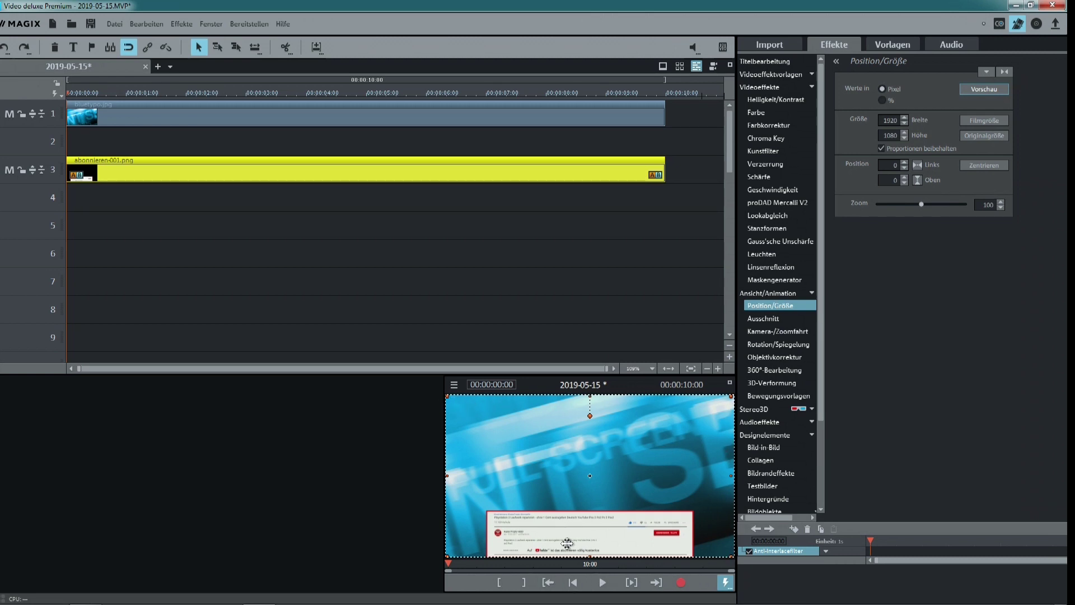
{"action": "left_click", "coordinate": [469, 109]}
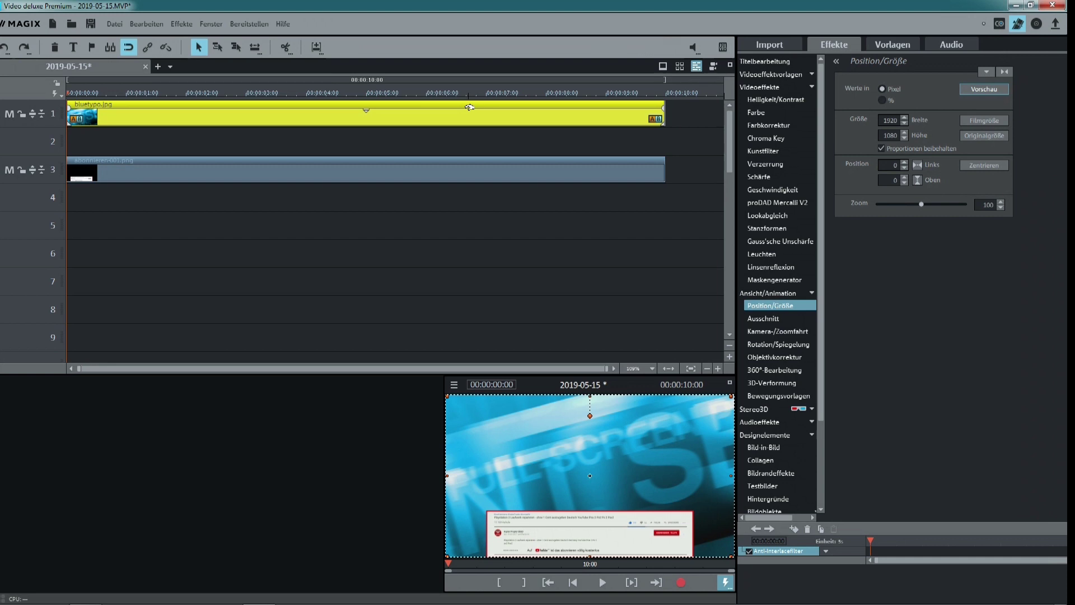
{"action": "left_click", "coordinate": [463, 166]}
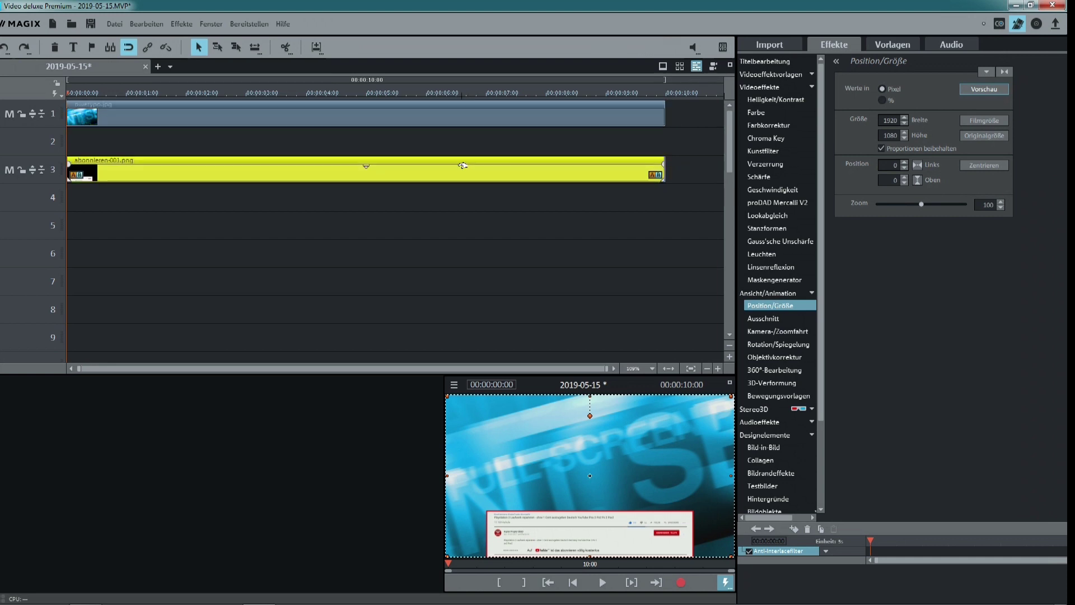
Set a Position/Größe keyframe for the abonnieren-001.png clip at 00:00:01:20.
{"action": "left_click", "coordinate": [602, 582]}
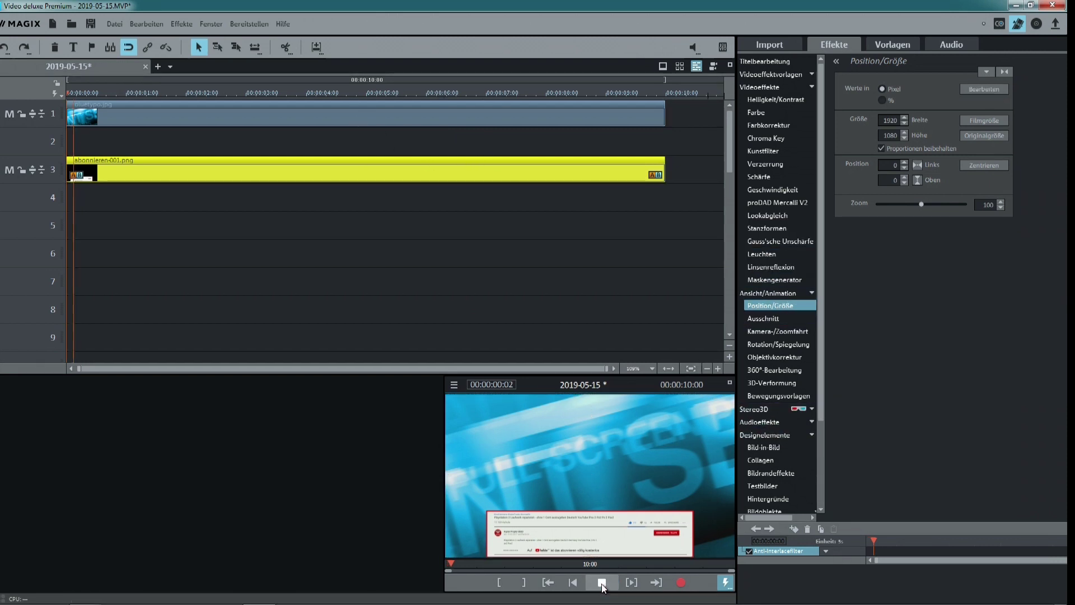
{"action": "left_click", "coordinate": [602, 583]}
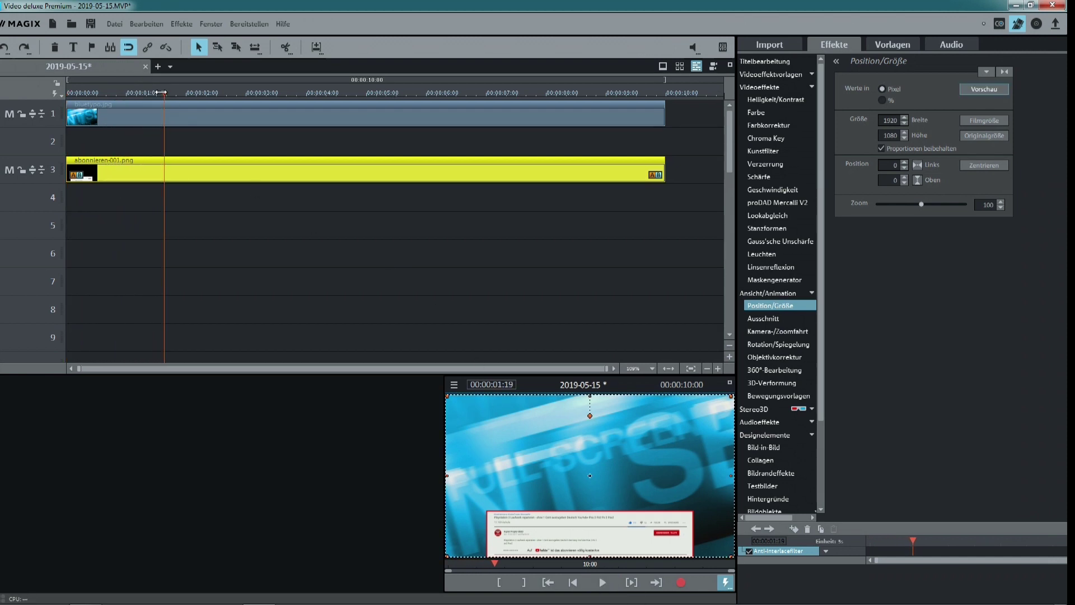
{"action": "left_click_drag", "start_coordinate": [163, 93], "coordinate": [166, 93]}
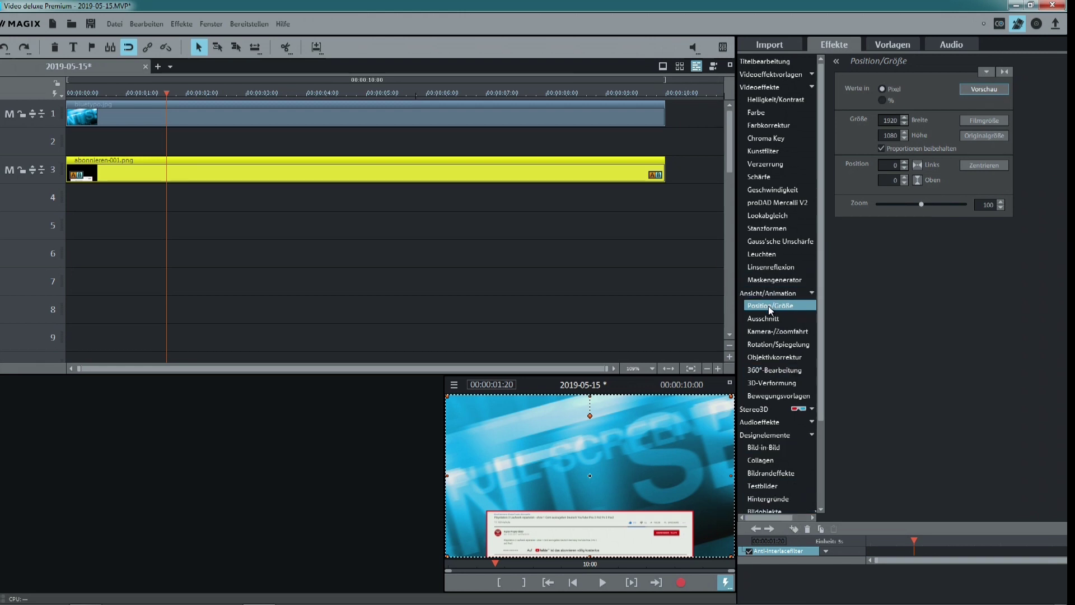
{"action": "left_click", "coordinate": [795, 530]}
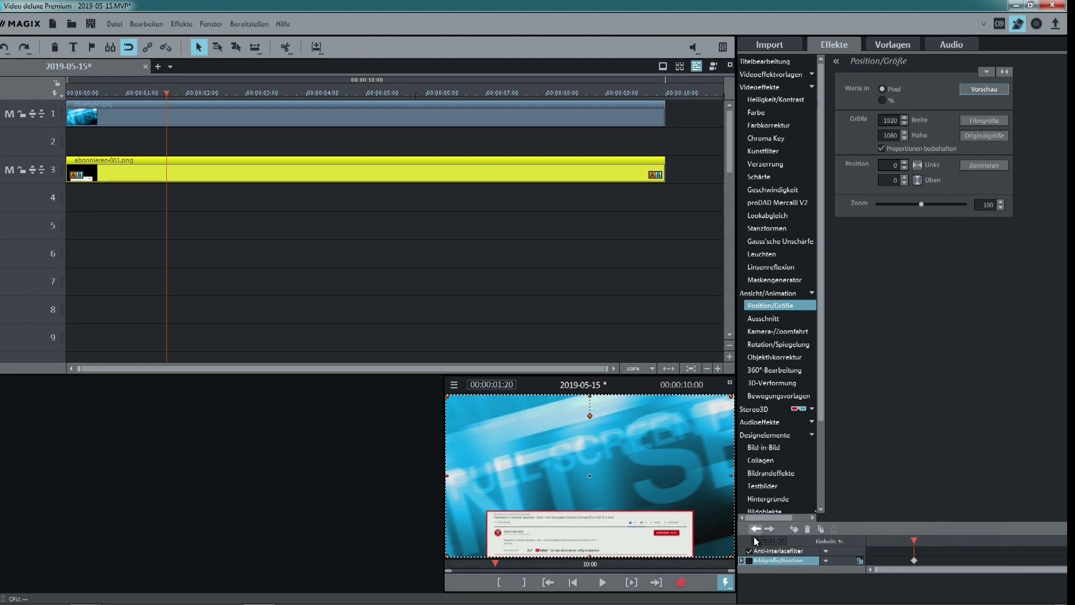
At 00:00:00:00, move the abonnieren-001.png image down out of the frame and set its Oben position to 310 pixels.
{"action": "left_click", "coordinate": [572, 583]}
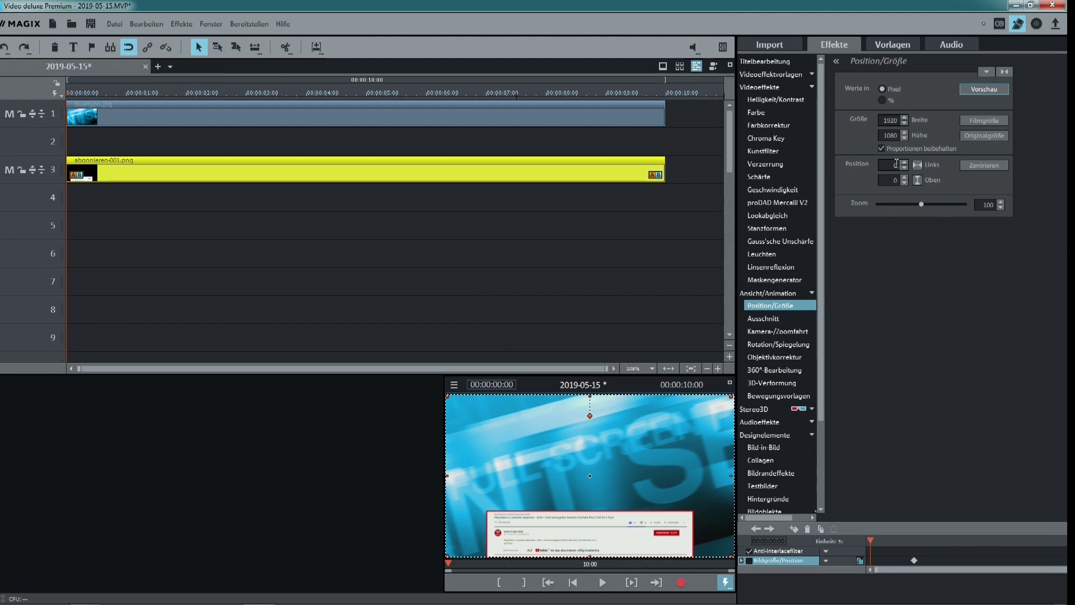
{"action": "left_click_drag", "start_coordinate": [586, 464], "coordinate": [587, 502]}
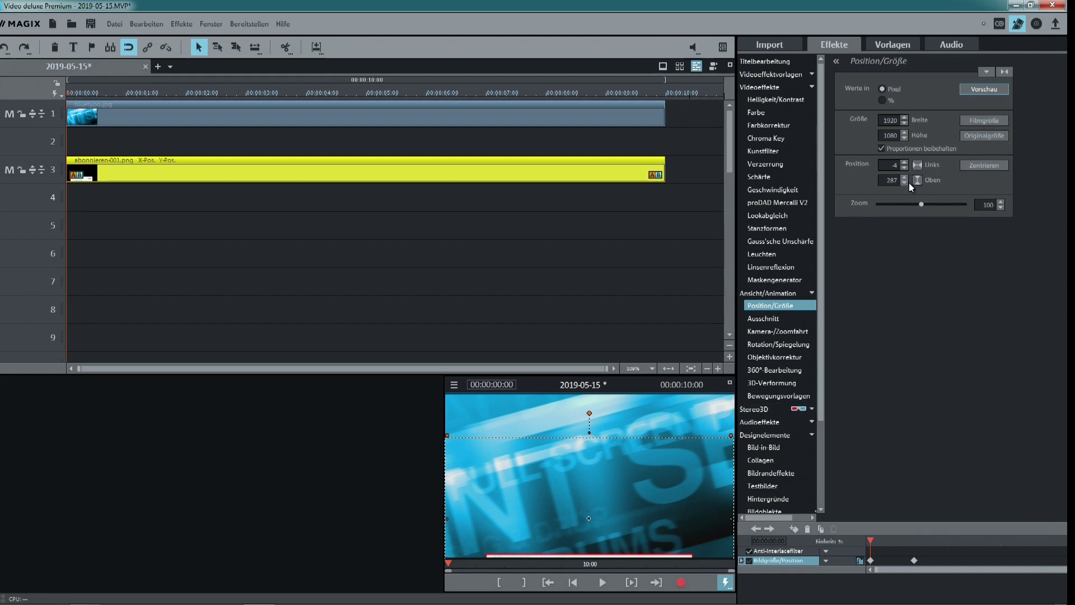
{"action": "left_click", "coordinate": [904, 177]}
{"action": "left_click", "coordinate": [904, 176]}
{"action": "left_click", "coordinate": [904, 177]}
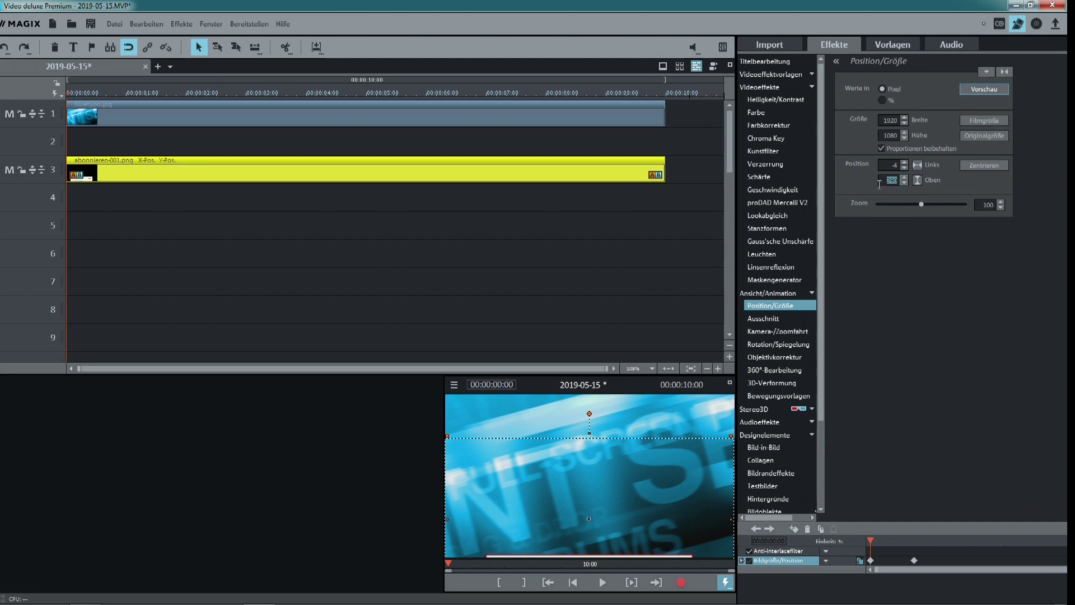
{"action": "key", "text": "Return"}
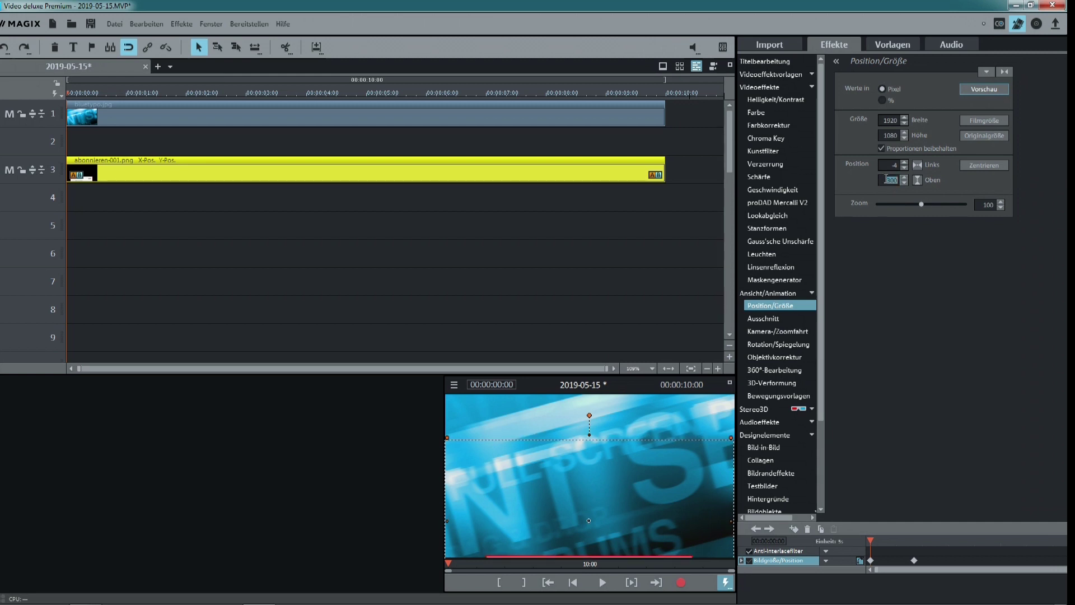
{"action": "key", "text": "Return"}
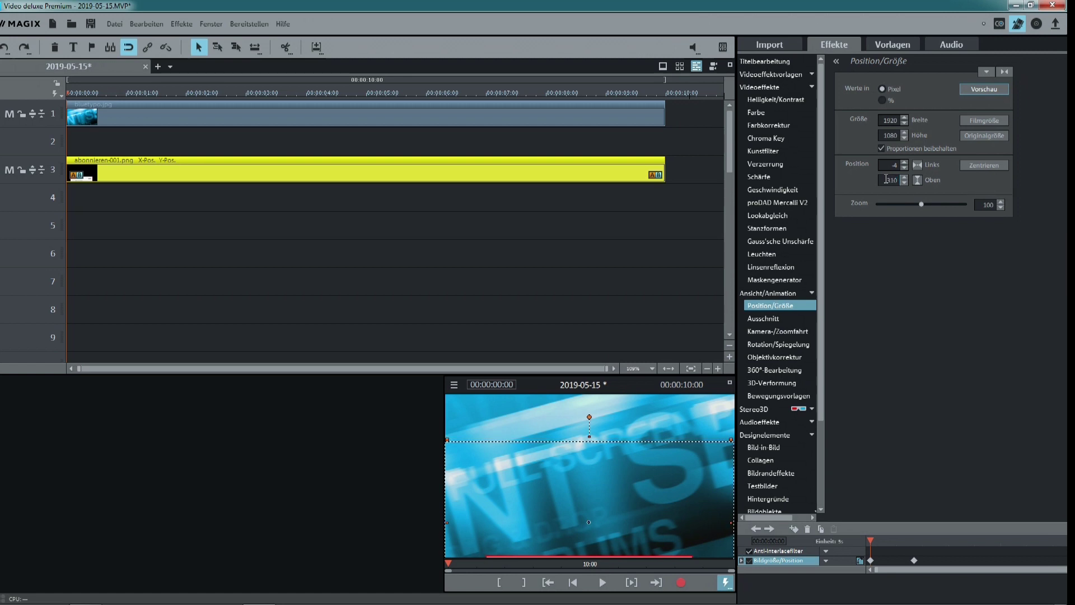
Set the image's Links position to 0 pixels at the clip's start.
{"action": "double_click", "coordinate": [886, 166]}
{"action": "type", "text": "0"}
{"action": "key", "text": "Return"}
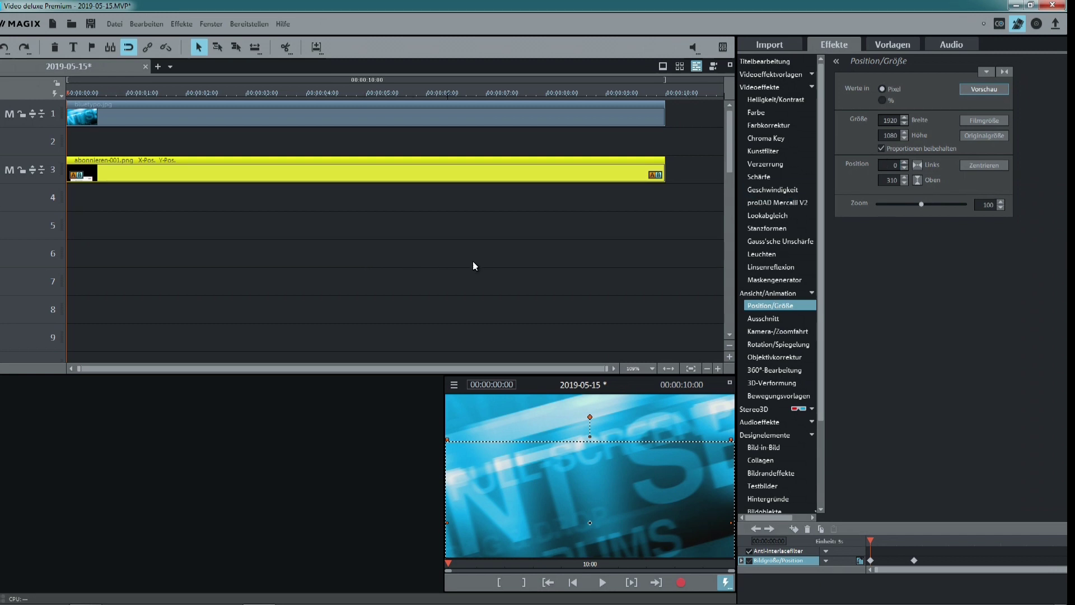
Play the slide-in animation of the subscribe banner from the start, and play it again.
{"action": "left_click", "coordinate": [603, 584]}
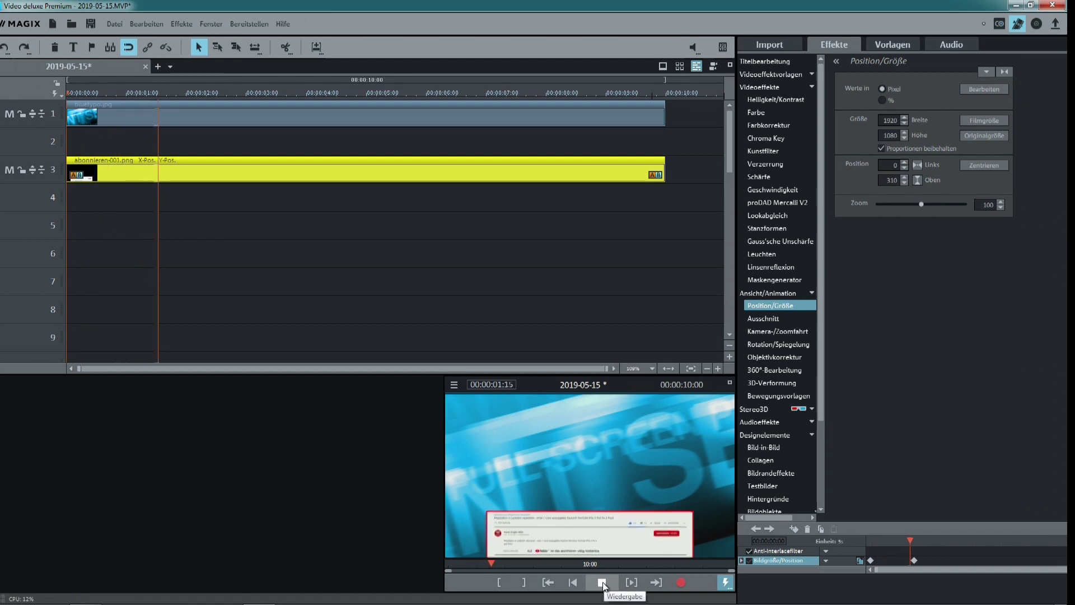
{"action": "left_click", "coordinate": [603, 584]}
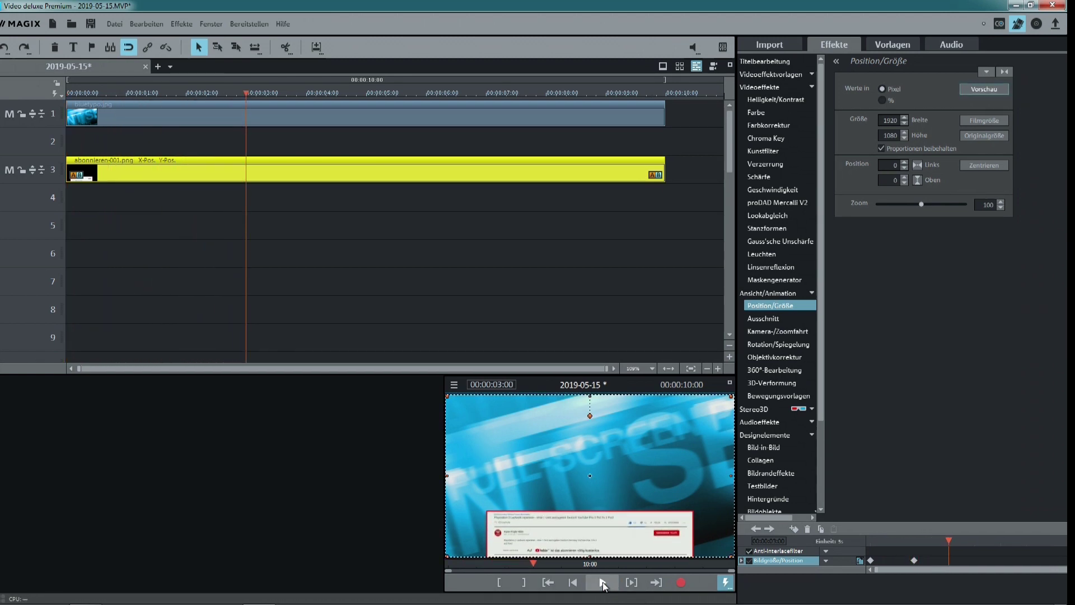
{"action": "left_click", "coordinate": [603, 583]}
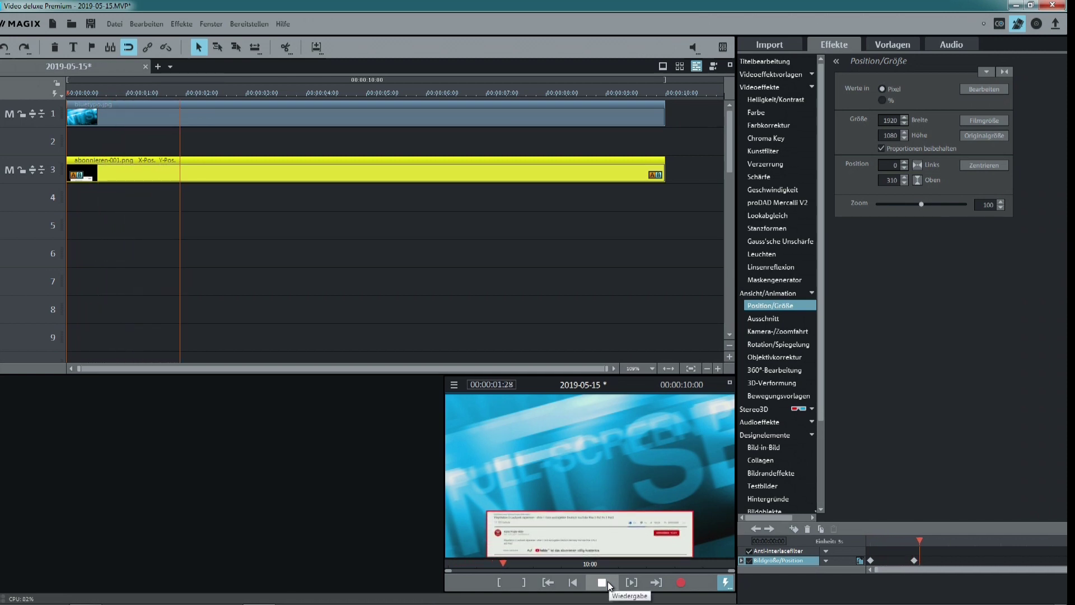
Insert mauszeiger.png from the PNG folder on track 4, starting at 00:00:03:02.
{"action": "left_click", "coordinate": [607, 584]}
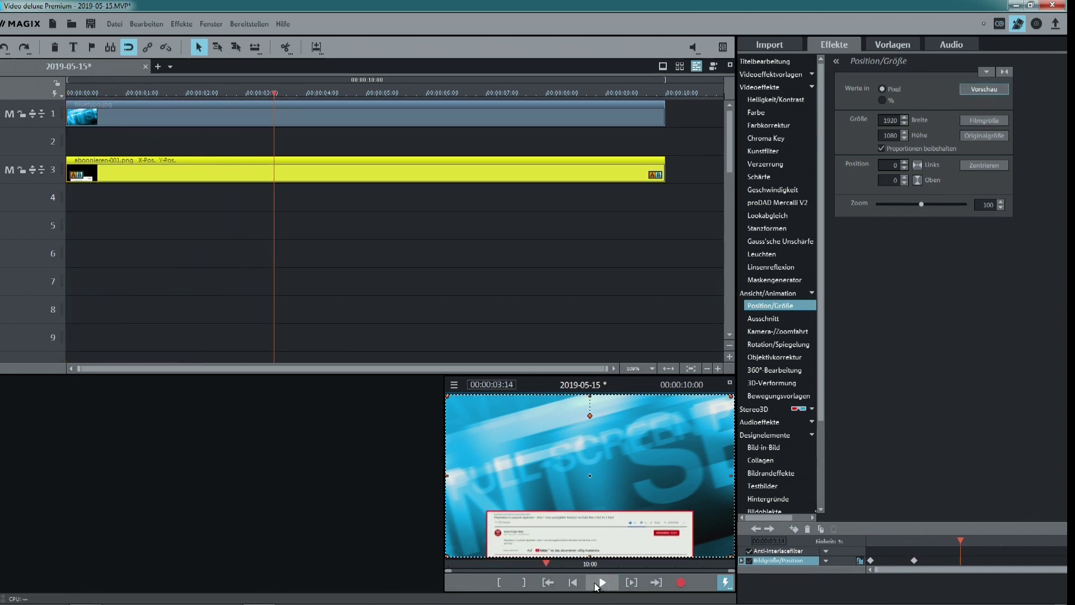
{"action": "left_click_drag", "start_coordinate": [274, 94], "coordinate": [251, 96]}
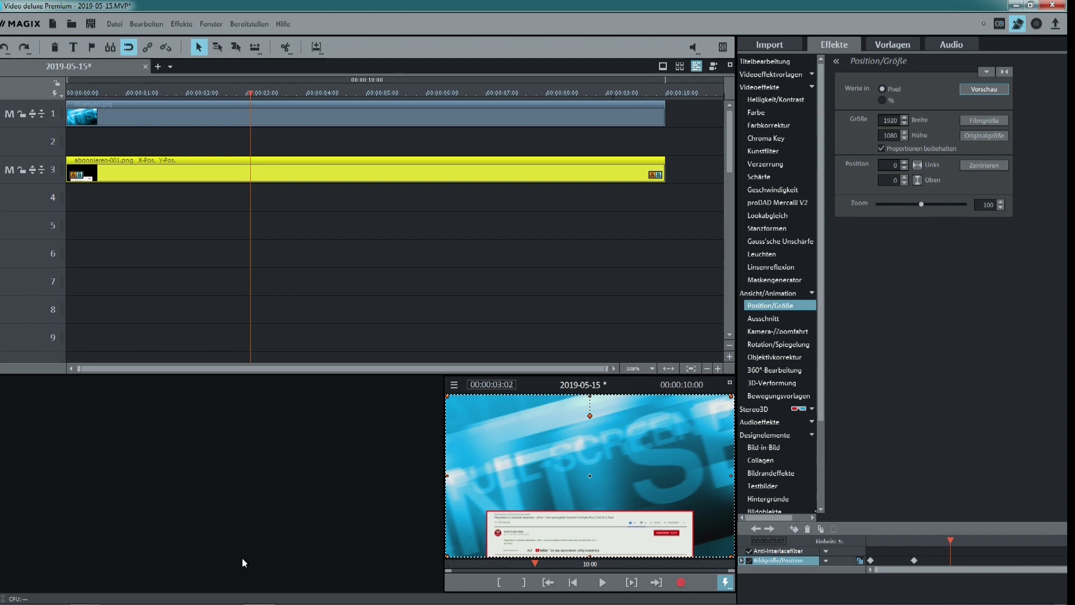
{"action": "mouse_move", "coordinate": [163, 582]}
{"action": "left_click", "coordinate": [85, 569]}
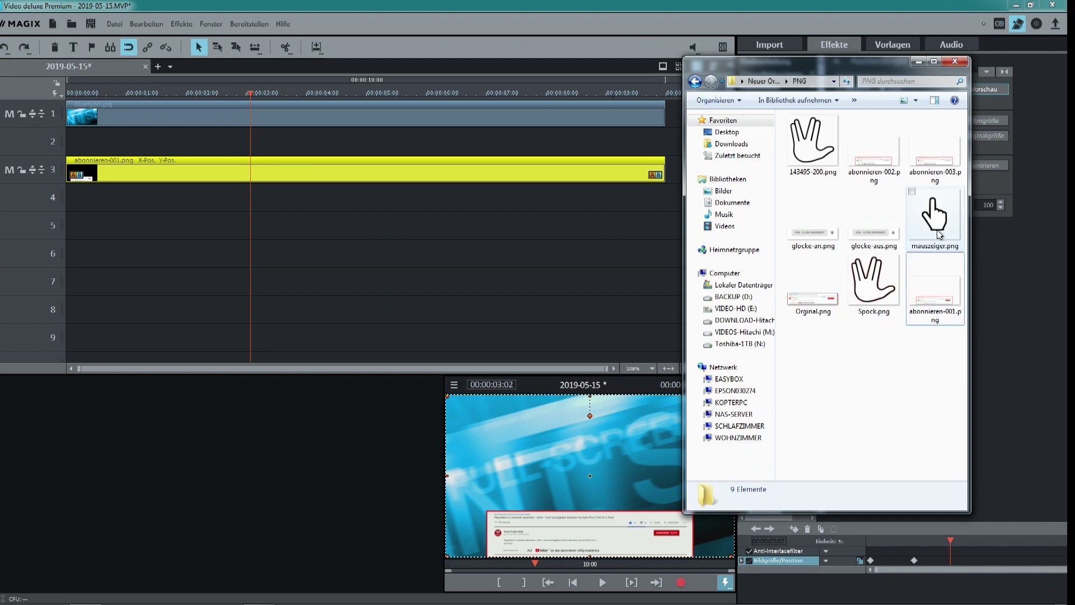
{"action": "left_click_drag", "start_coordinate": [933, 218], "coordinate": [281, 200]}
{"action": "left_click", "coordinate": [307, 271]}
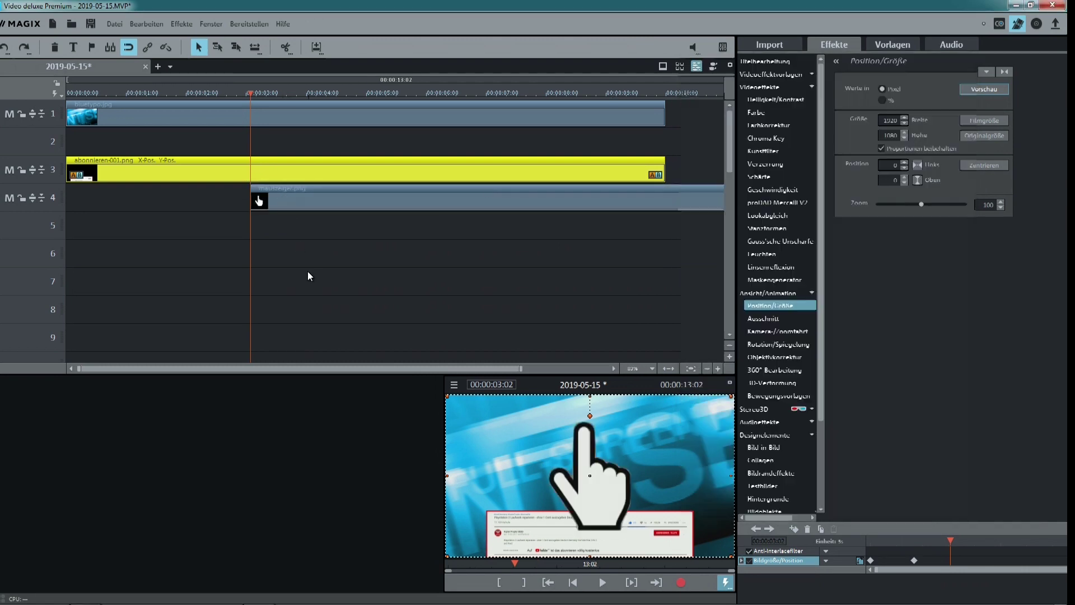
Resize the mauszeiger.png image to 150 × 150 pixels with its proportions kept.
{"action": "left_click", "coordinate": [401, 194]}
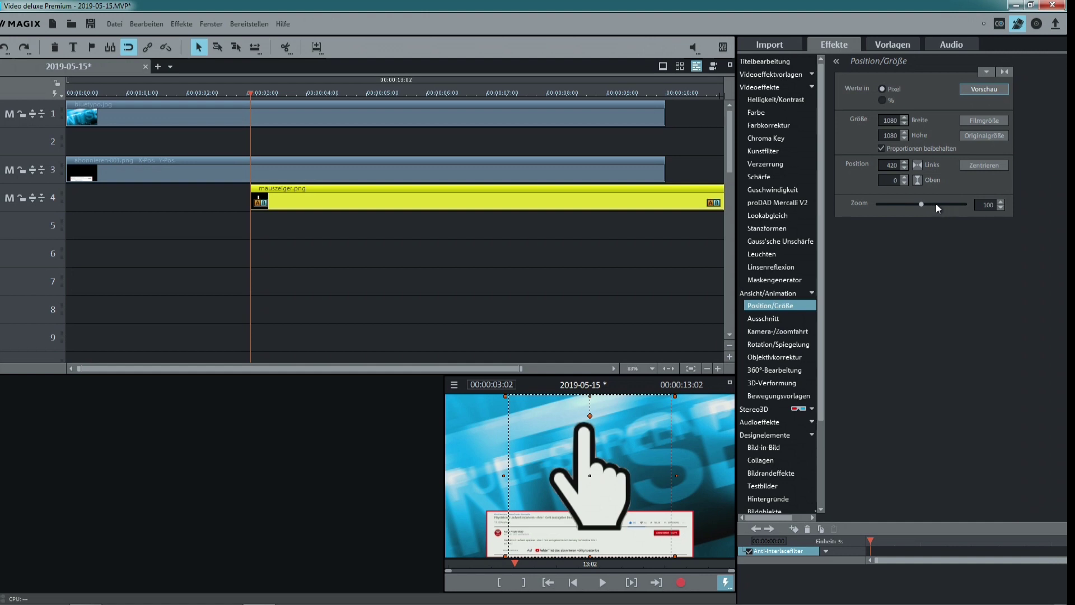
{"action": "double_click", "coordinate": [885, 120]}
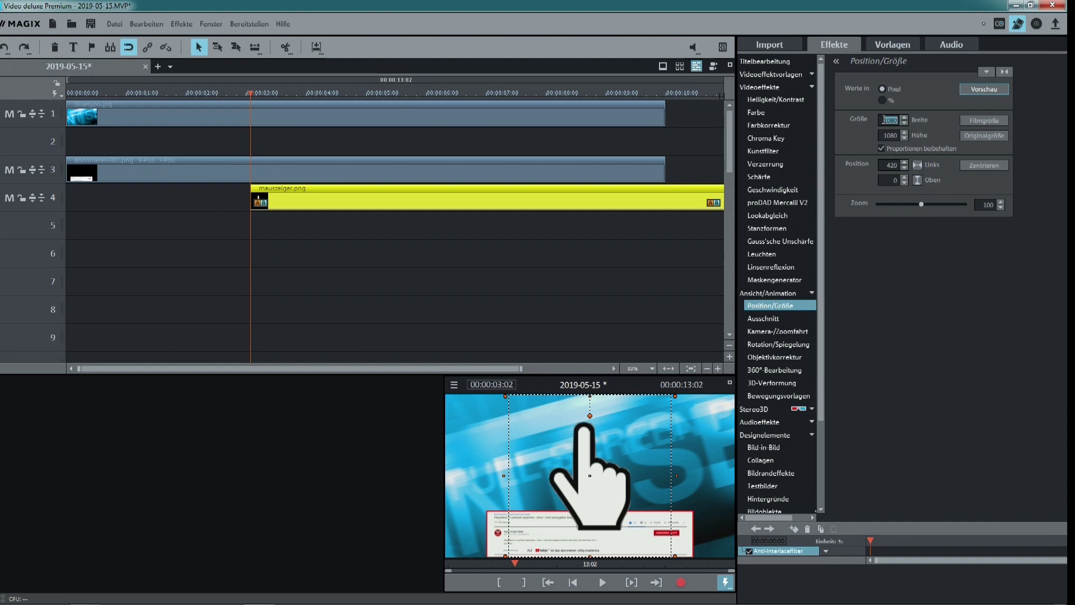
{"action": "key", "text": "Return"}
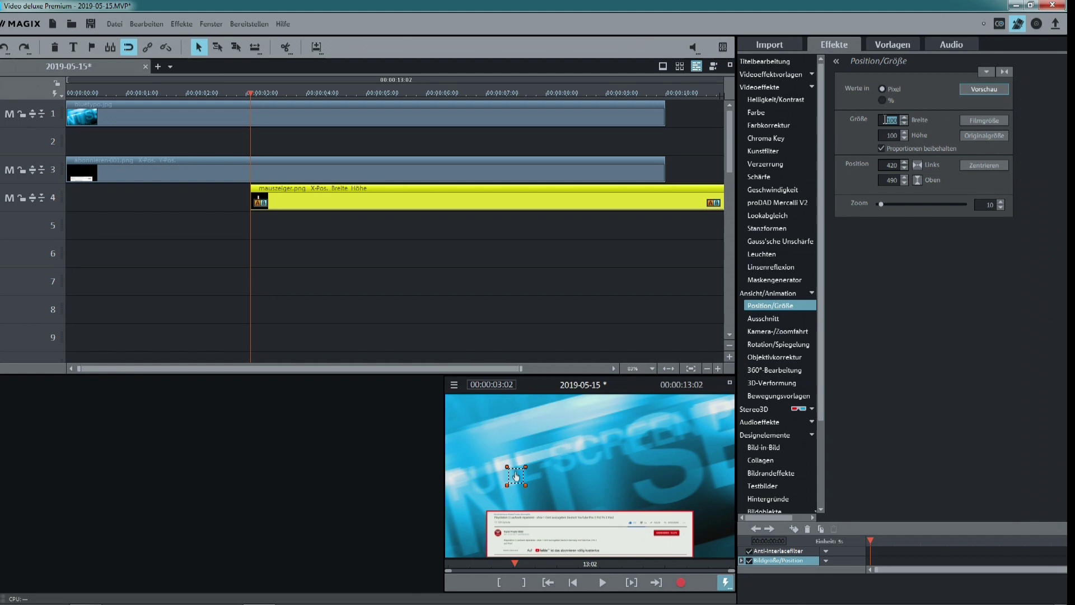
{"action": "key", "text": "Return"}
Move the hand pointer out past the frame's left edge to Links -168, Oben 825, and set a Bildgröße/Position keyframe at its clip start.
{"action": "left_click", "coordinate": [629, 452]}
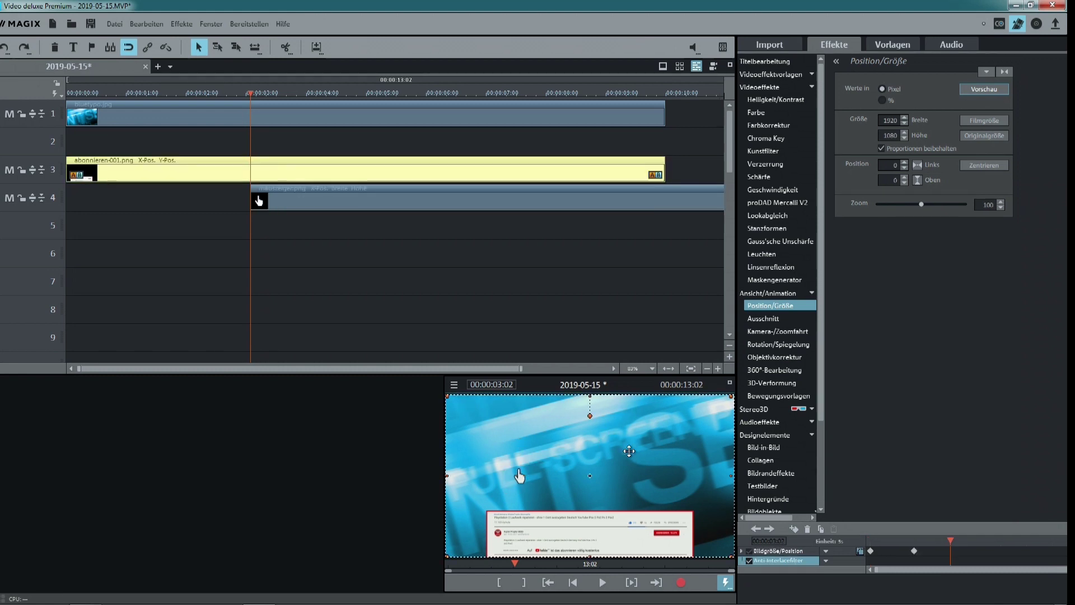
{"action": "scroll", "coordinate": [629, 452], "scroll_direction": "down", "scroll_amount": 2}
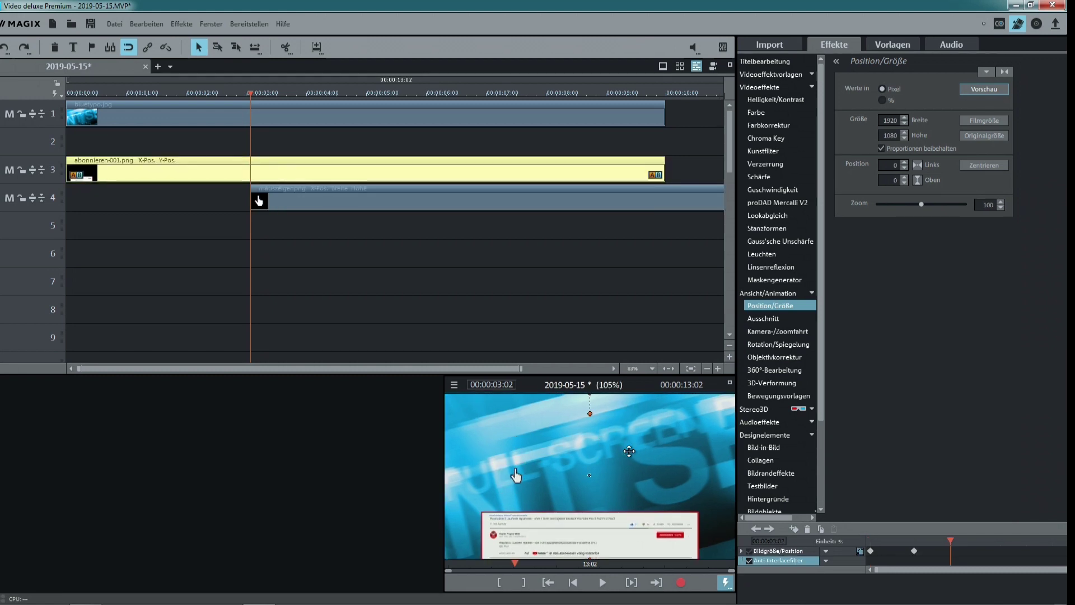
{"action": "scroll", "coordinate": [629, 452], "scroll_direction": "down", "scroll_amount": 3}
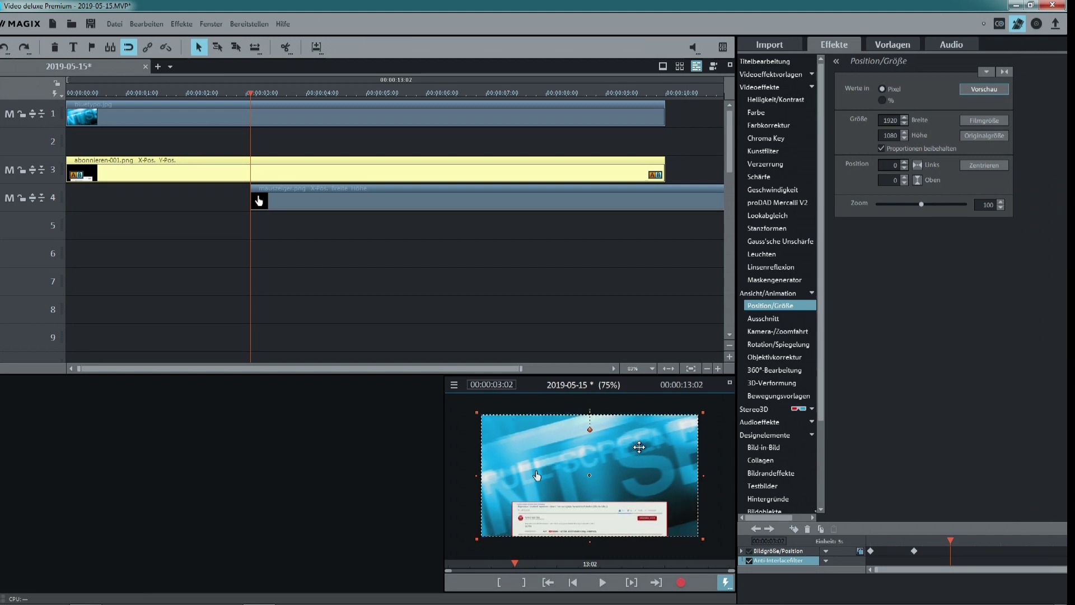
{"action": "scroll", "coordinate": [588, 469], "scroll_direction": "up", "scroll_amount": 3}
{"action": "scroll", "coordinate": [588, 469], "scroll_direction": "down", "scroll_amount": 1}
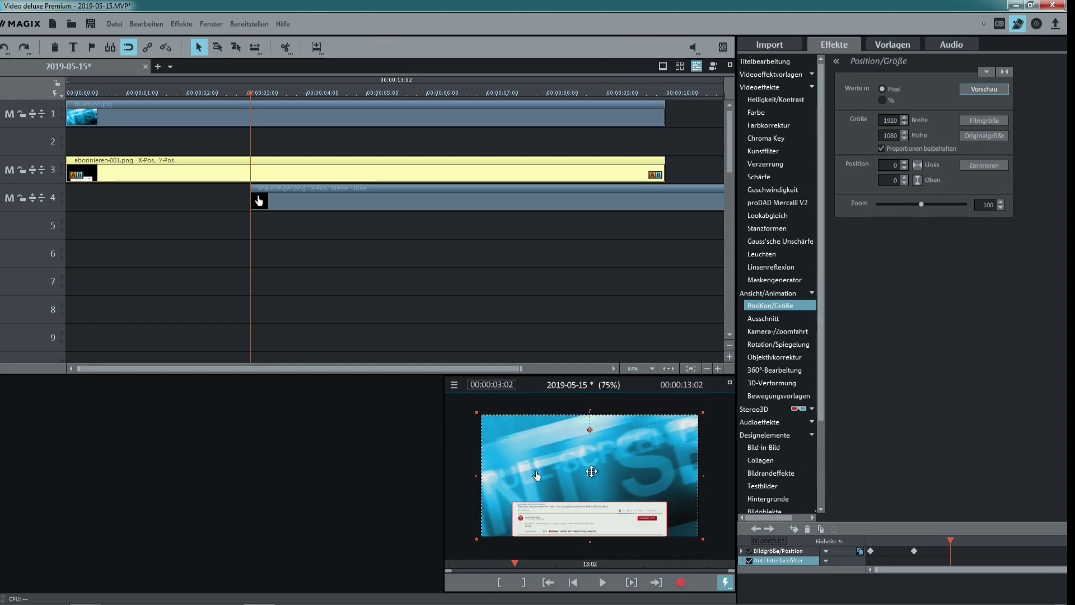
{"action": "scroll", "coordinate": [591, 471], "scroll_direction": "down", "scroll_amount": 1}
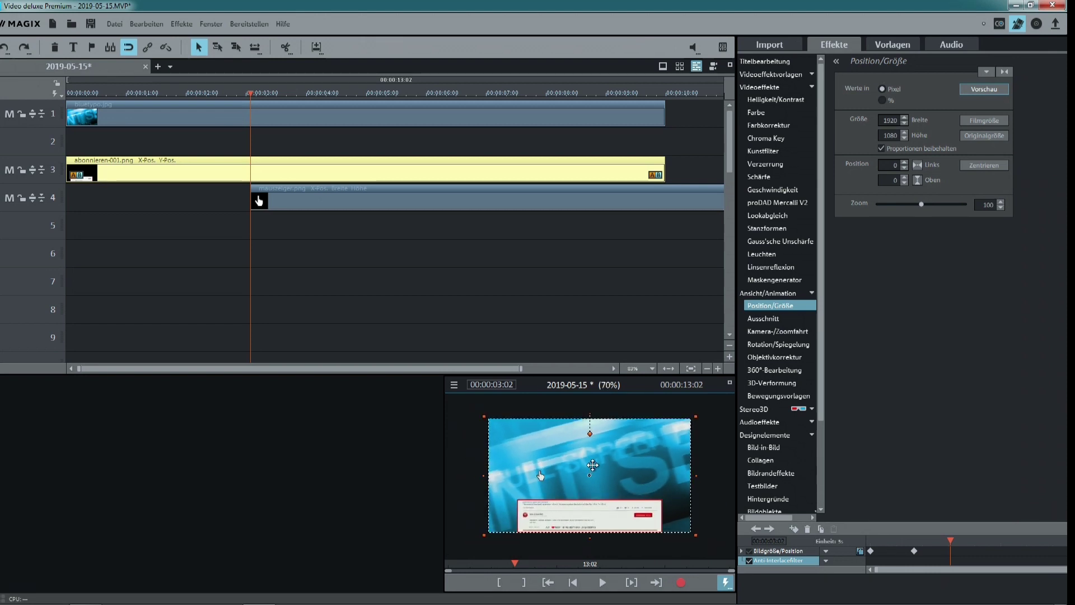
{"action": "left_click_drag", "start_coordinate": [507, 197], "coordinate": [508, 199]}
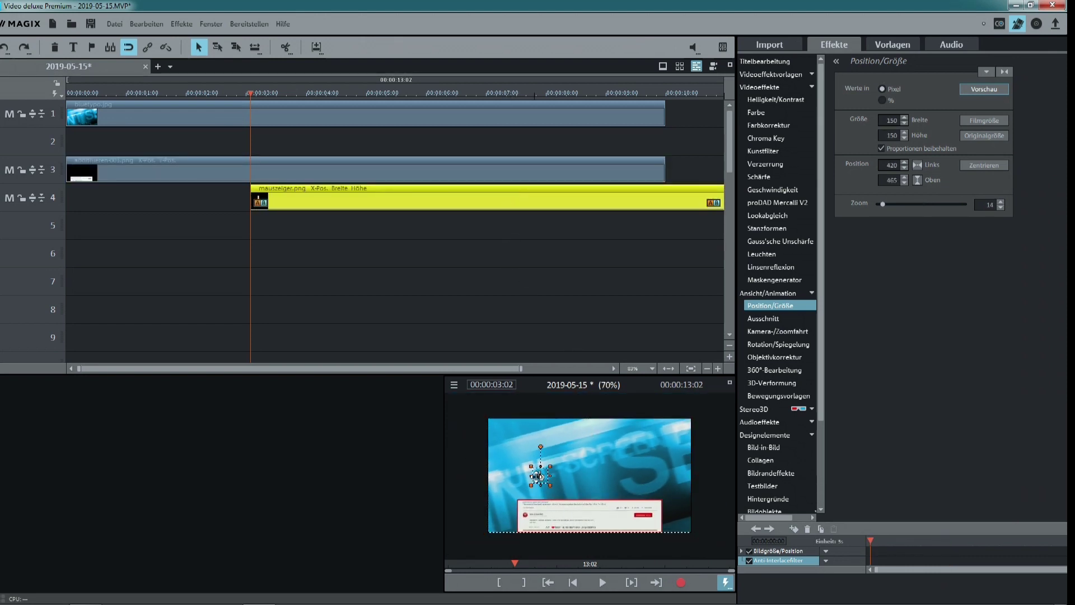
{"action": "left_click_drag", "start_coordinate": [538, 477], "coordinate": [478, 515]}
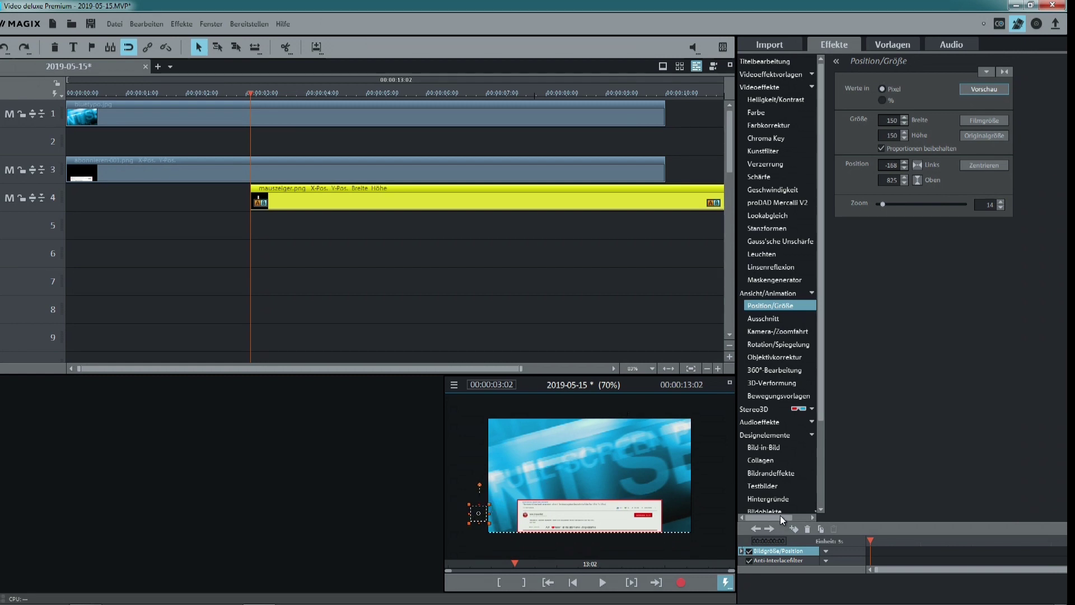
{"action": "left_click", "coordinate": [794, 530]}
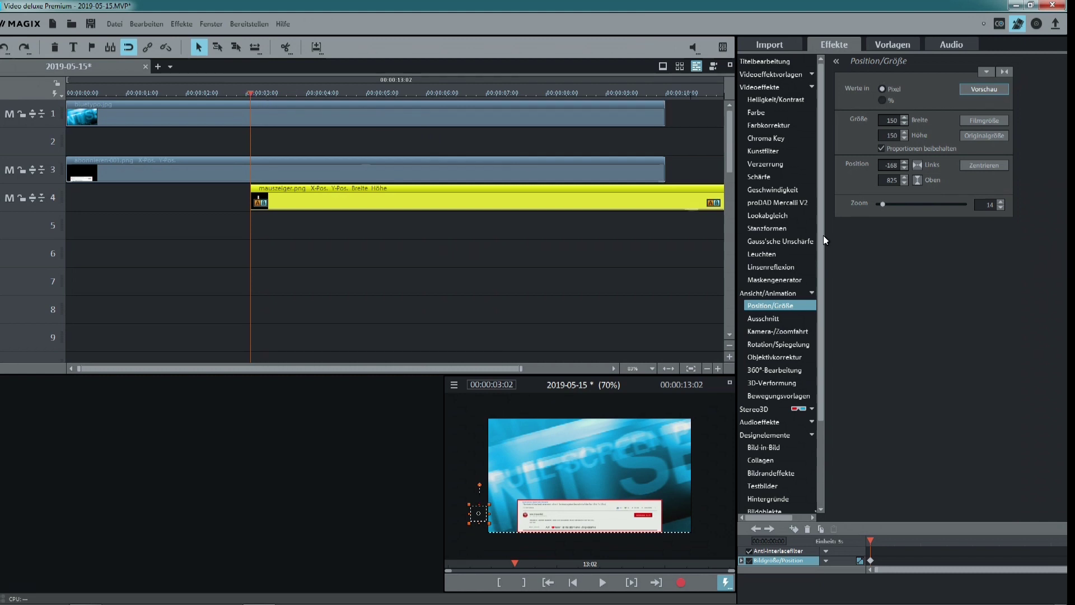
At 00:00:04:13, move the hand pointer onto the red subscribe button at Links 1350, Oben 886, and play the movie from the start.
{"action": "left_click_drag", "start_coordinate": [250, 92], "coordinate": [332, 111]}
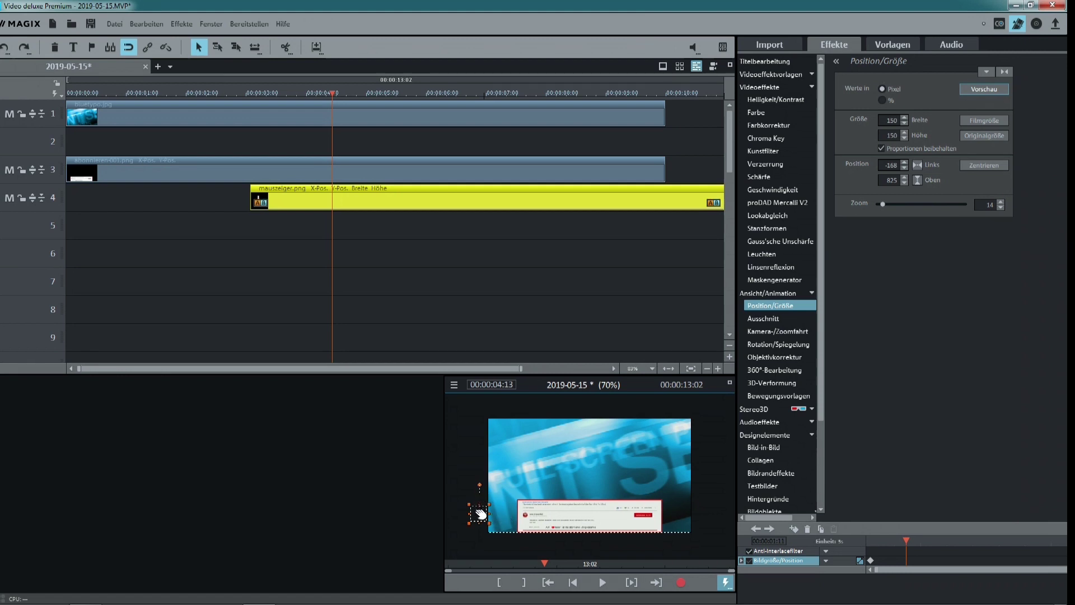
{"action": "left_click_drag", "start_coordinate": [478, 511], "coordinate": [642, 517]}
{"action": "left_click", "coordinate": [572, 582]}
{"action": "left_click", "coordinate": [604, 583]}
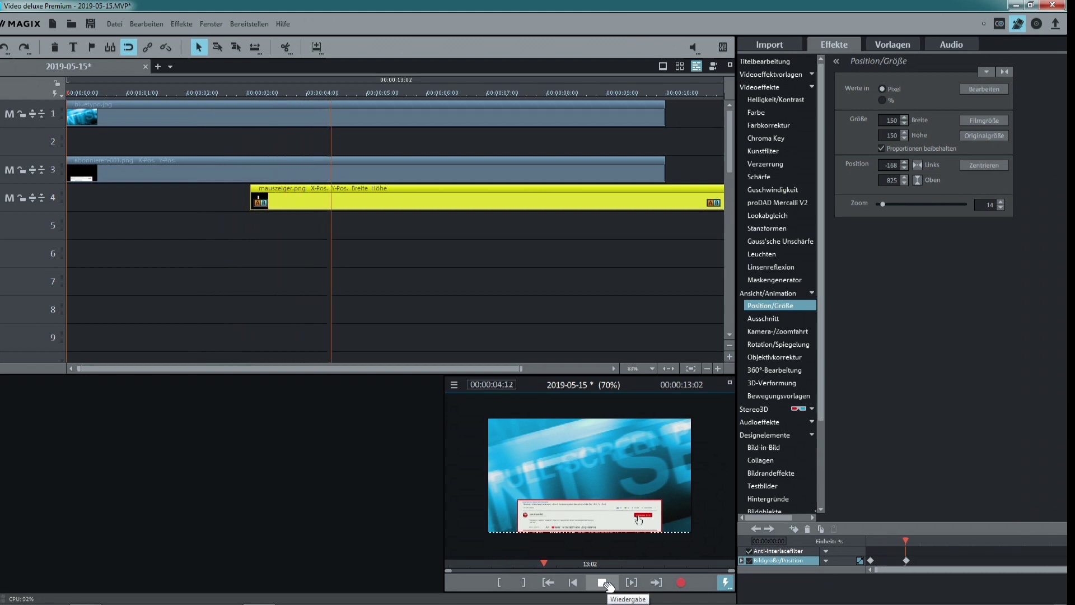
{"action": "left_click", "coordinate": [606, 585]}
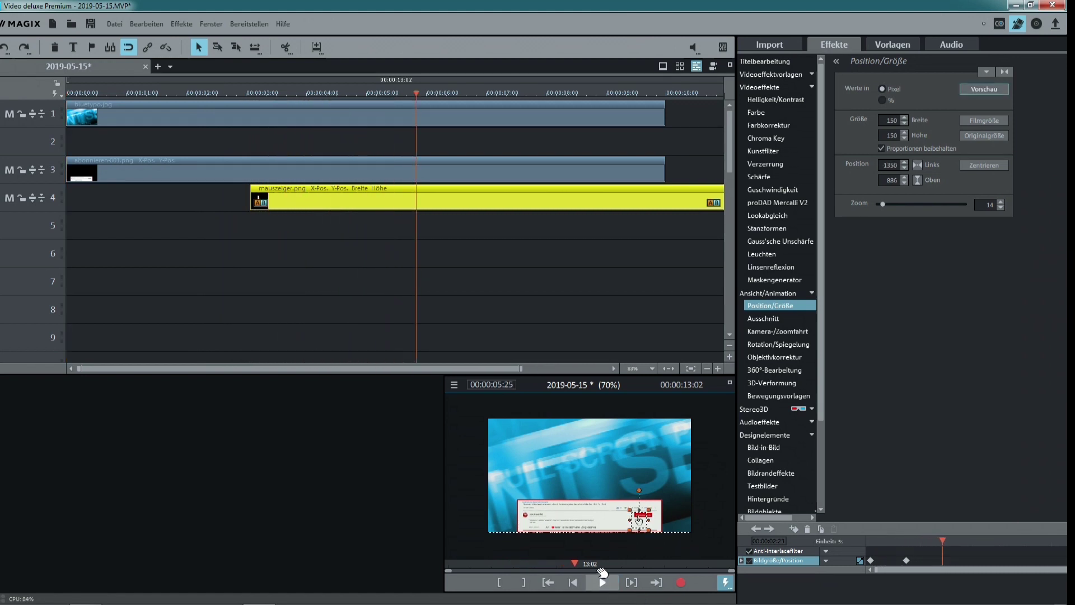
Shift the hand pointer's second position keyframe earlier to 00:27 and play the faster movement from the movie start.
{"action": "left_click", "coordinate": [906, 560]}
{"action": "left_click", "coordinate": [906, 559]}
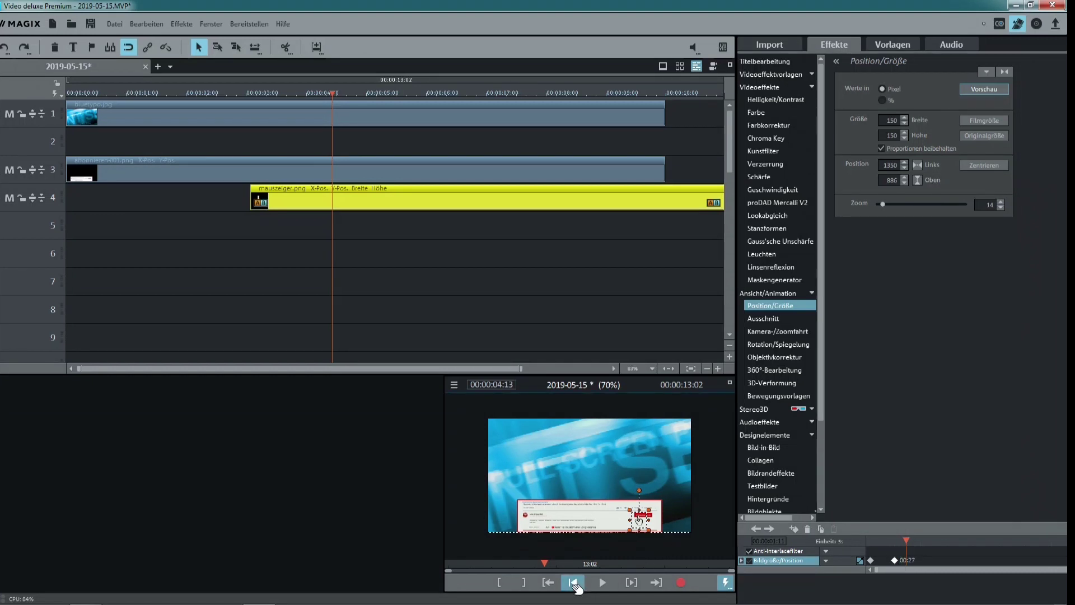
{"action": "left_click", "coordinate": [572, 582]}
{"action": "left_click", "coordinate": [602, 582]}
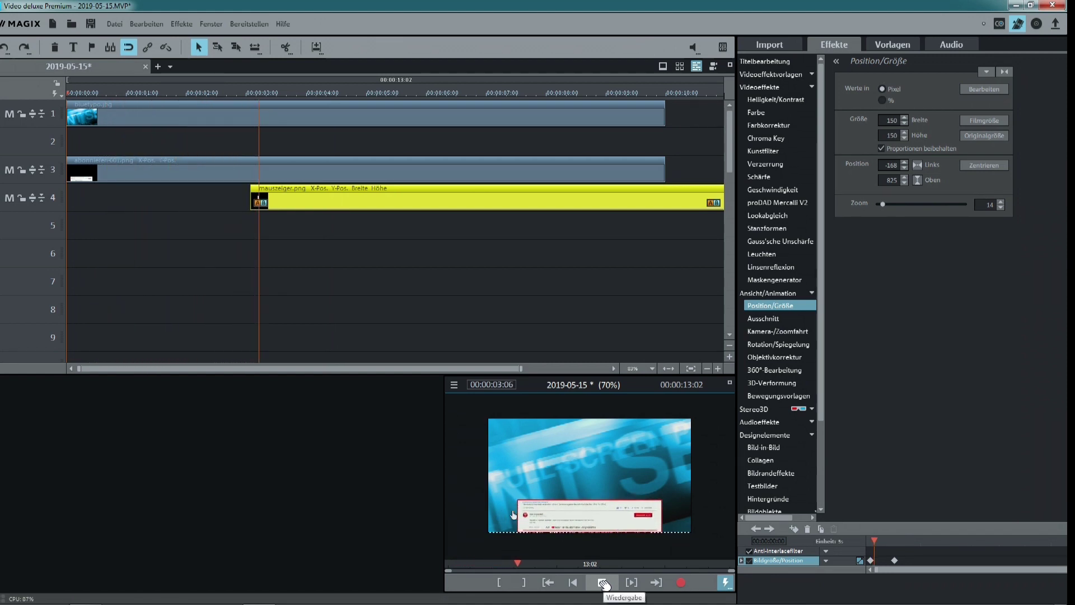
{"action": "left_click", "coordinate": [602, 582]}
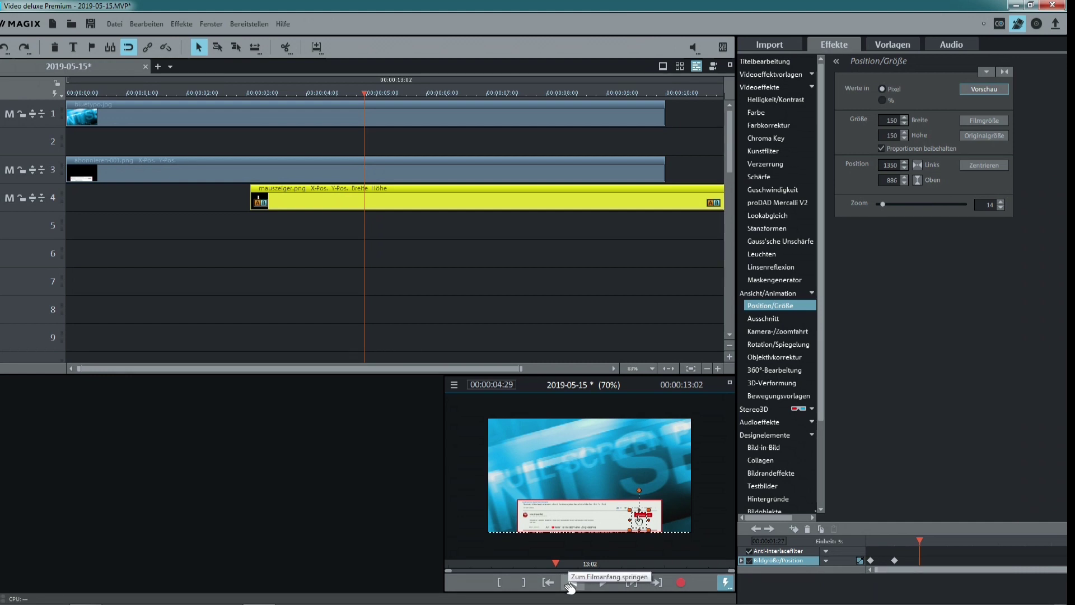
Play the hand pointer's movement over the banner from 00:00:02:28.
{"action": "left_click", "coordinate": [274, 174]}
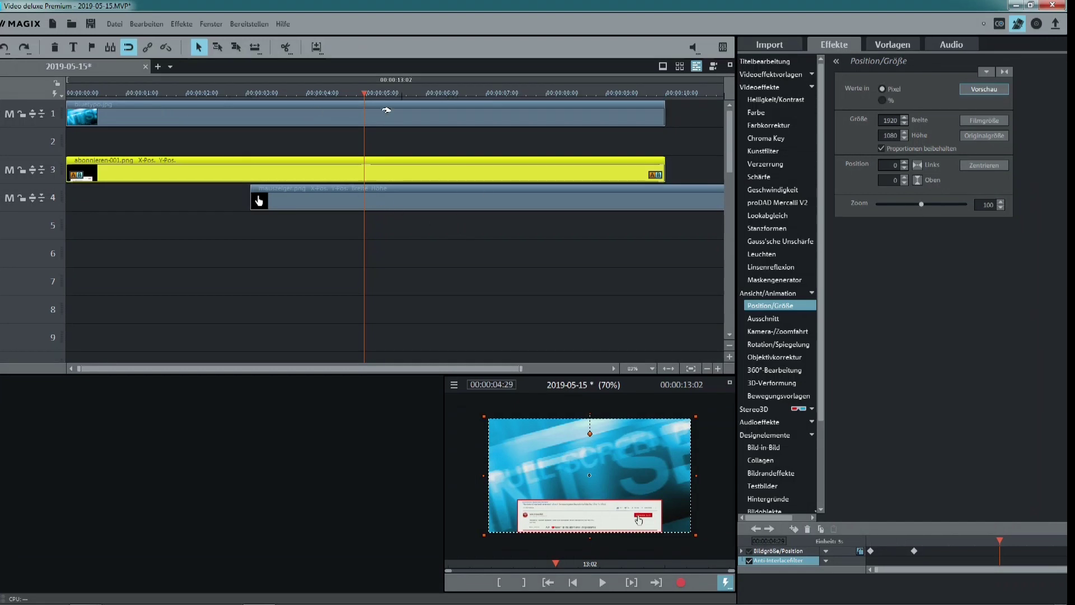
{"action": "left_click_drag", "start_coordinate": [361, 91], "coordinate": [242, 91]}
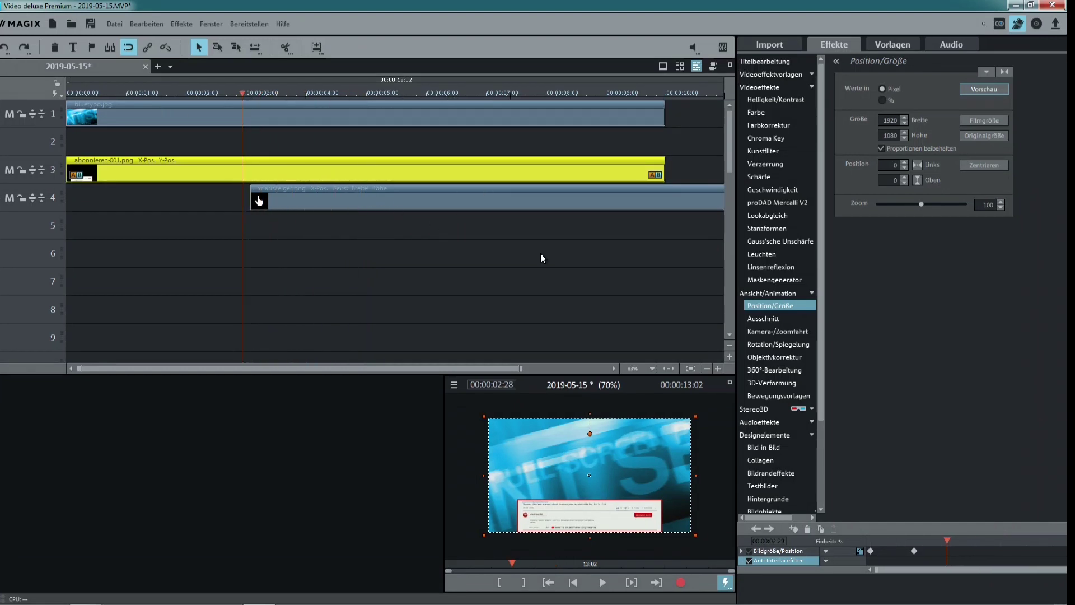
{"action": "left_click", "coordinate": [602, 583]}
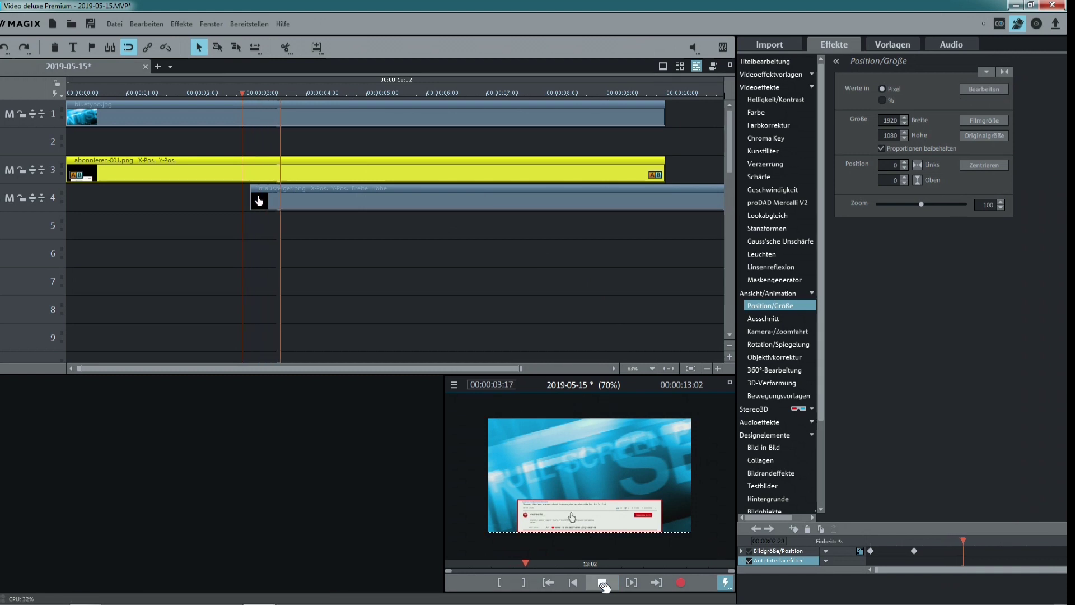
{"action": "left_click", "coordinate": [602, 582]}
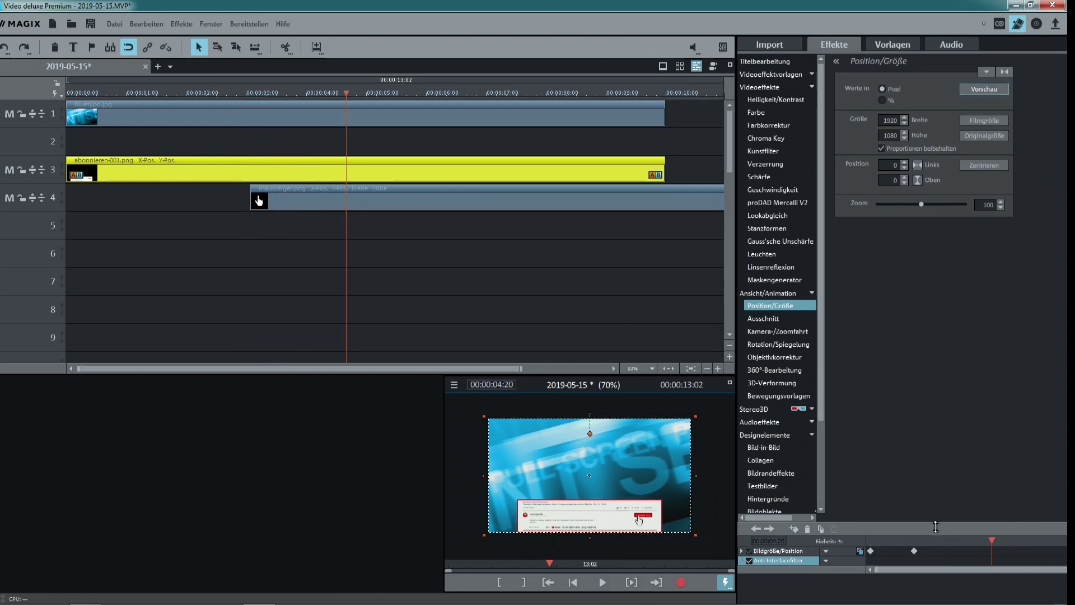
Play the mauszeiger.png animation from its clip start at 00:00:03:02.
{"action": "left_click", "coordinate": [870, 551]}
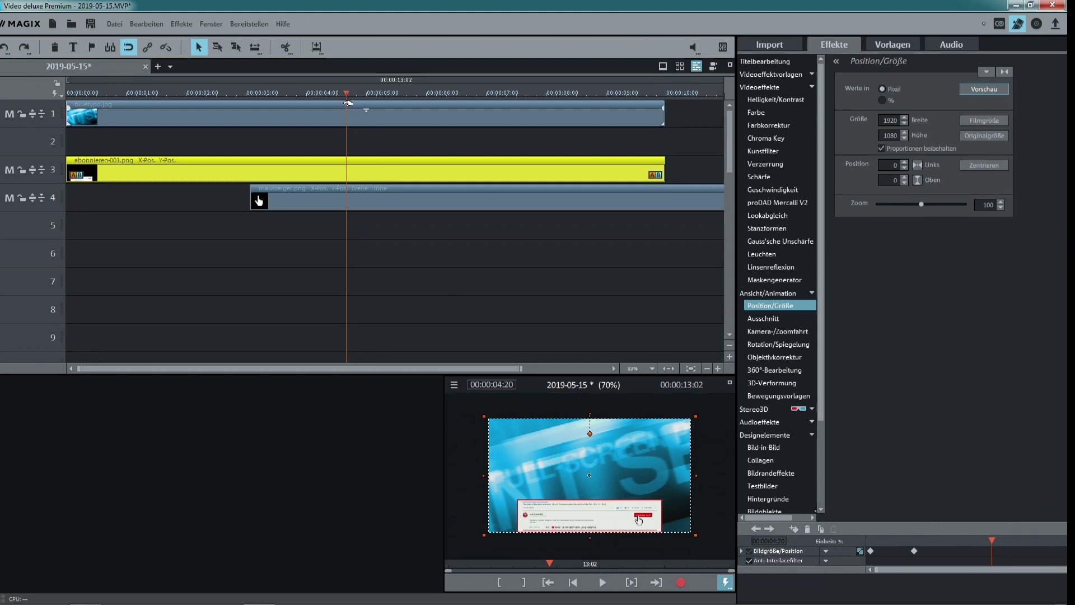
{"action": "left_click_drag", "start_coordinate": [344, 94], "coordinate": [257, 196]}
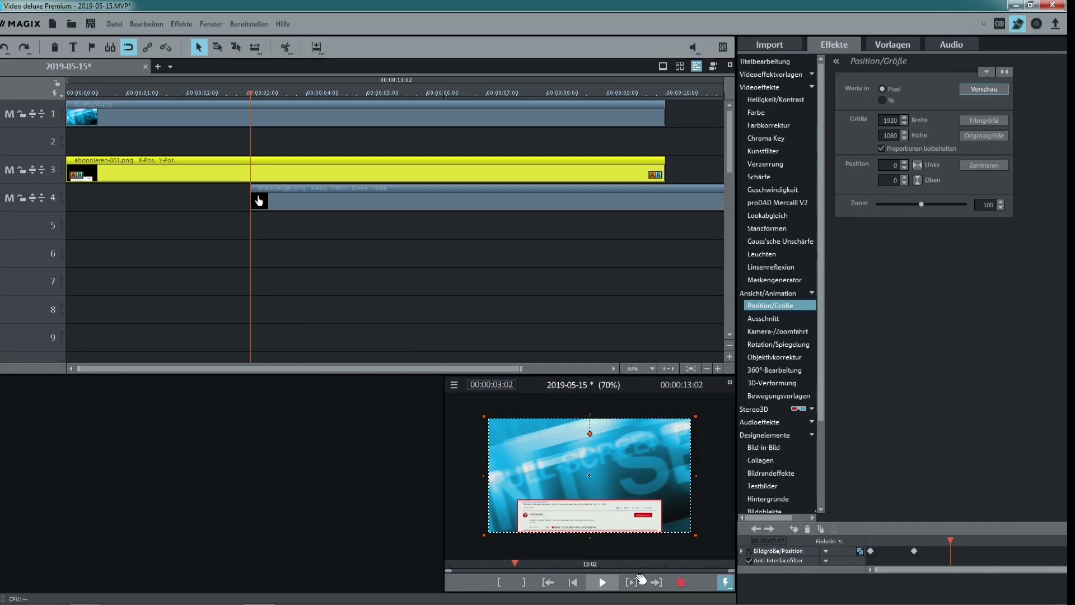
{"action": "left_click", "coordinate": [776, 551]}
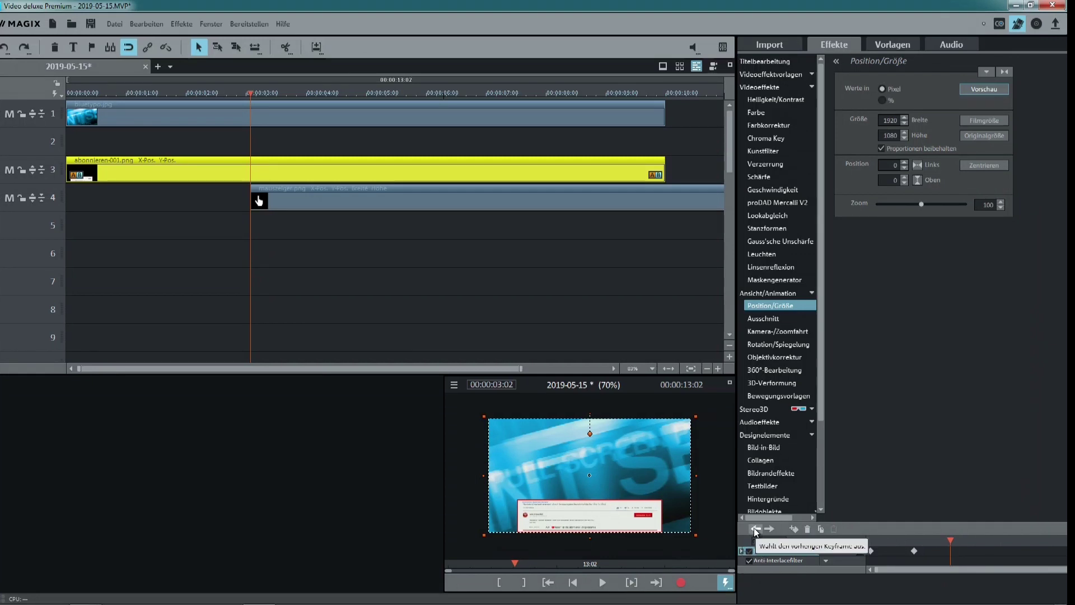
{"action": "left_click", "coordinate": [257, 198]}
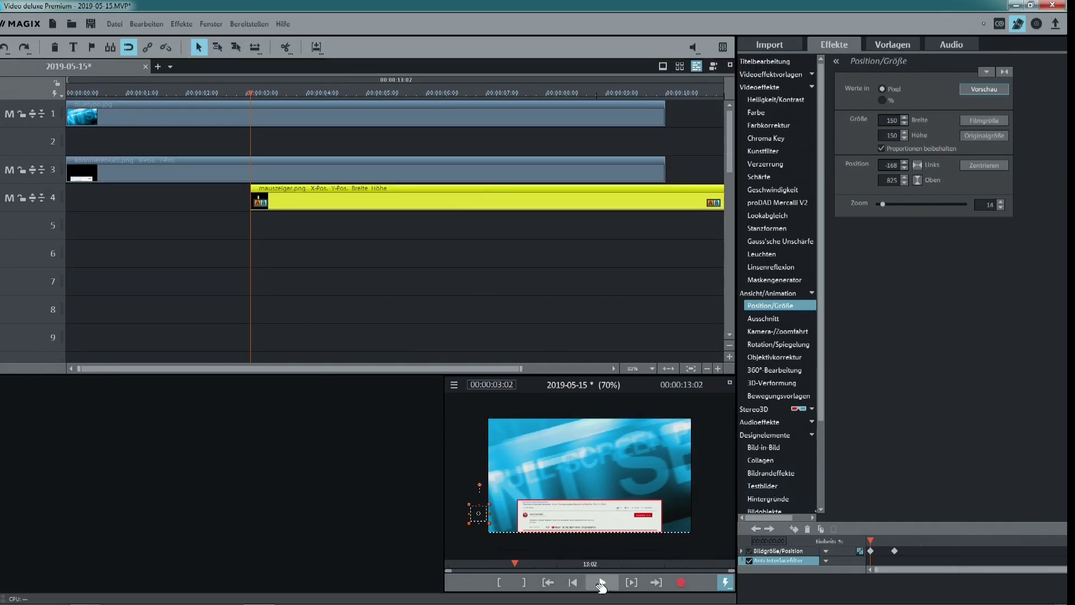
{"action": "left_click", "coordinate": [602, 582]}
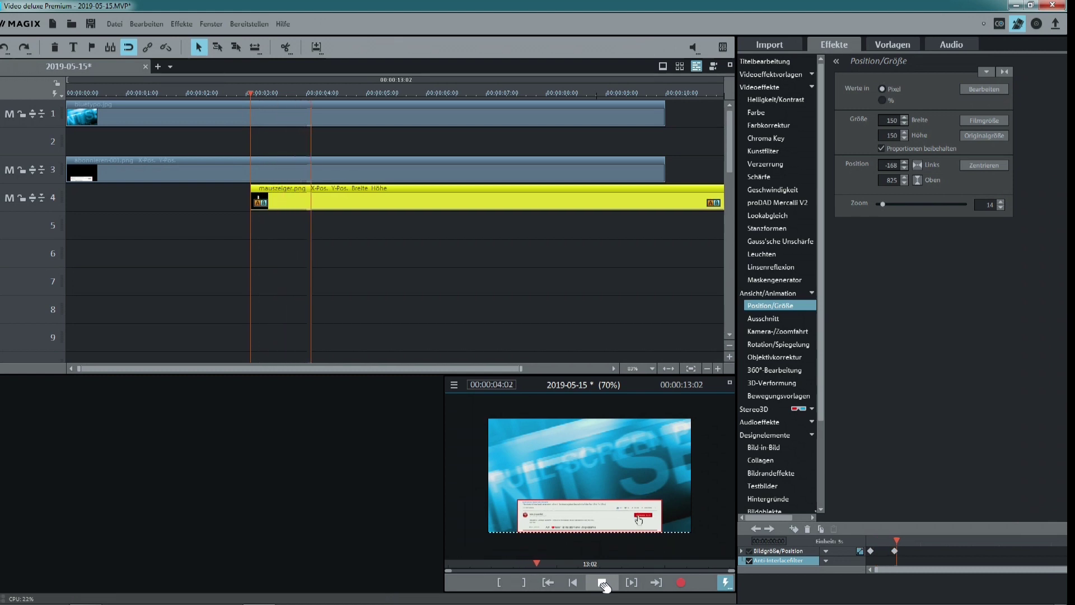
{"action": "left_click", "coordinate": [602, 582]}
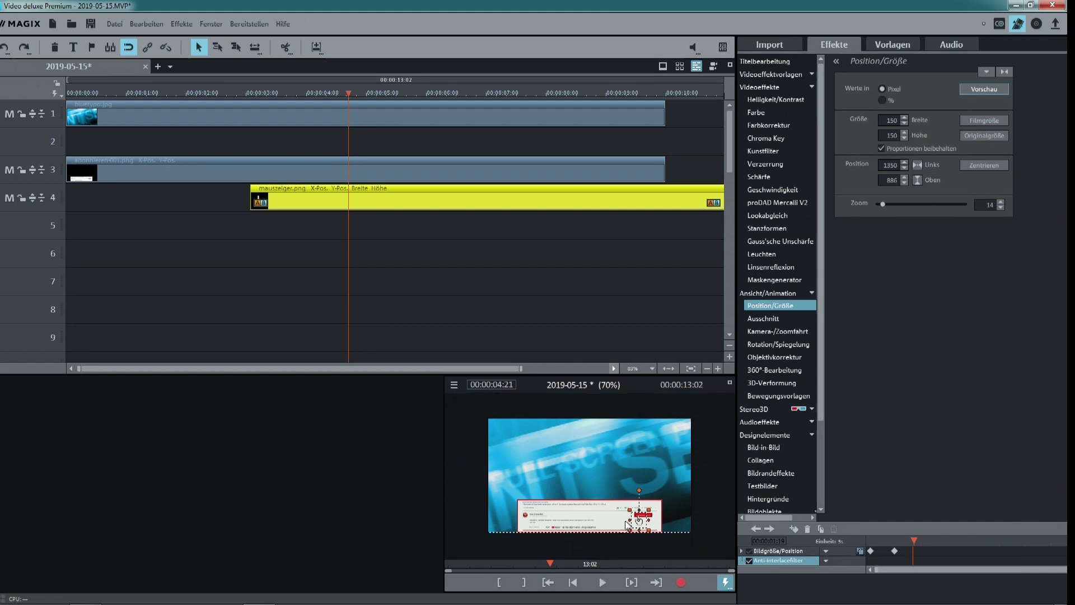
Replay the pointer animation from 00:00:03:02 and once more from its second keyframe, stopping at 00:00:04:21.
{"action": "left_click_drag", "start_coordinate": [279, 92], "coordinate": [250, 92]}
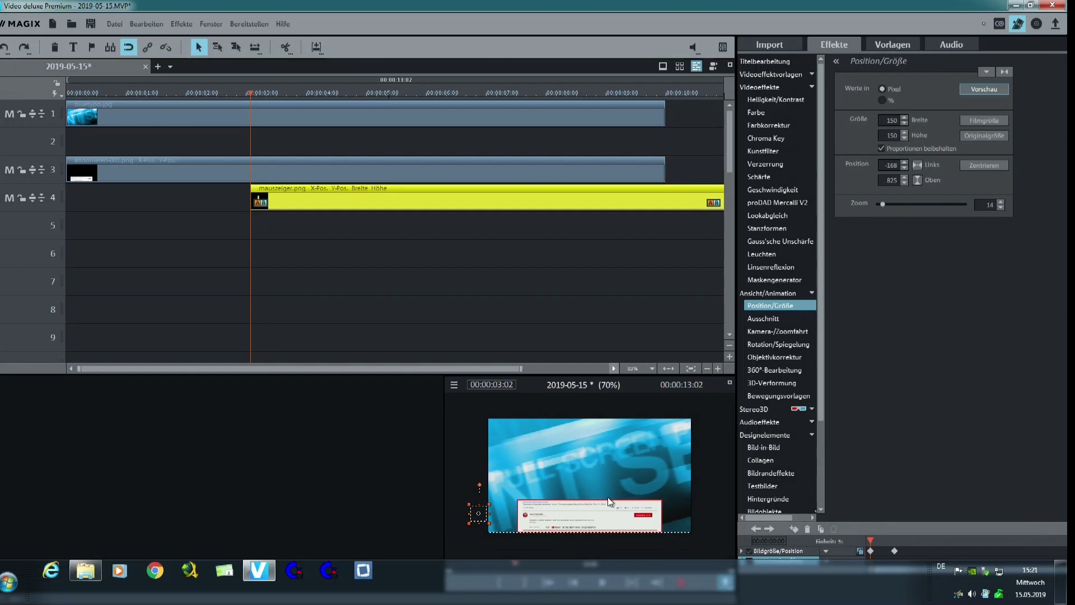
{"action": "left_click", "coordinate": [604, 583]}
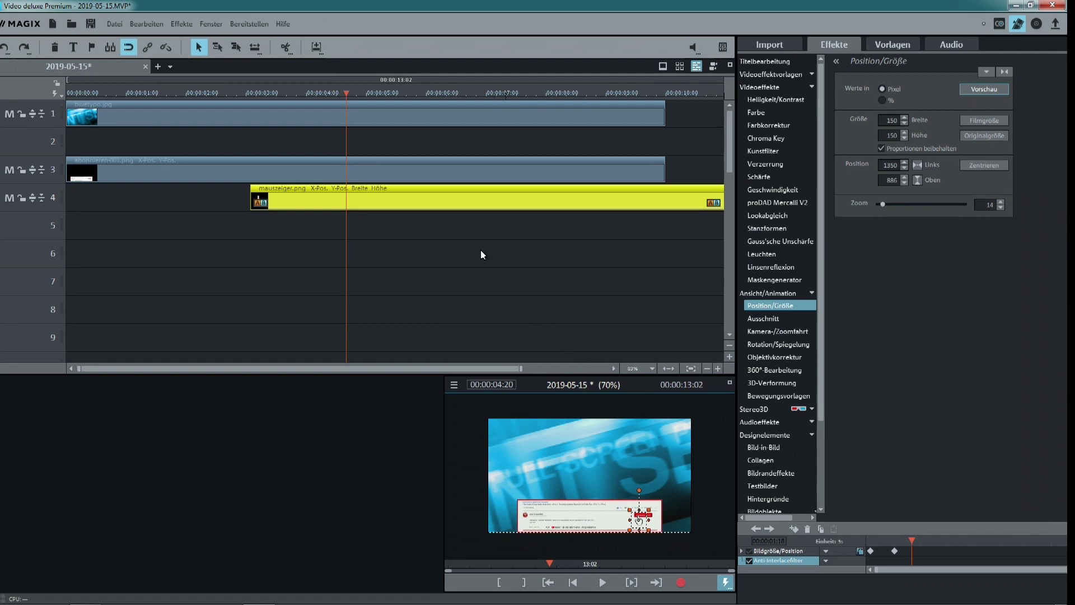
{"action": "left_click", "coordinate": [306, 93]}
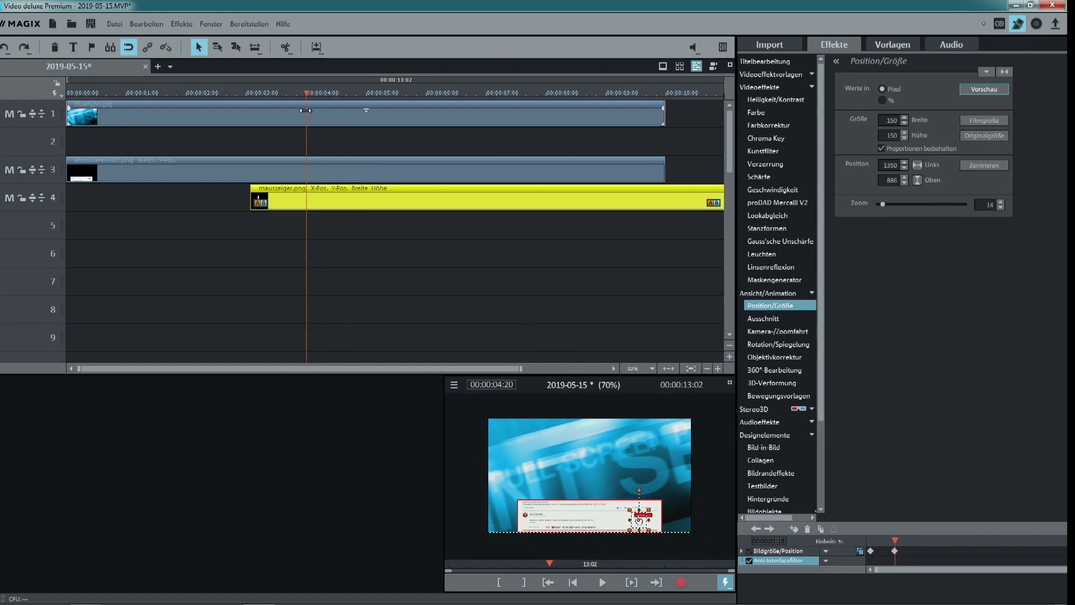
{"action": "left_click", "coordinate": [602, 582]}
{"action": "left_click", "coordinate": [602, 583]}
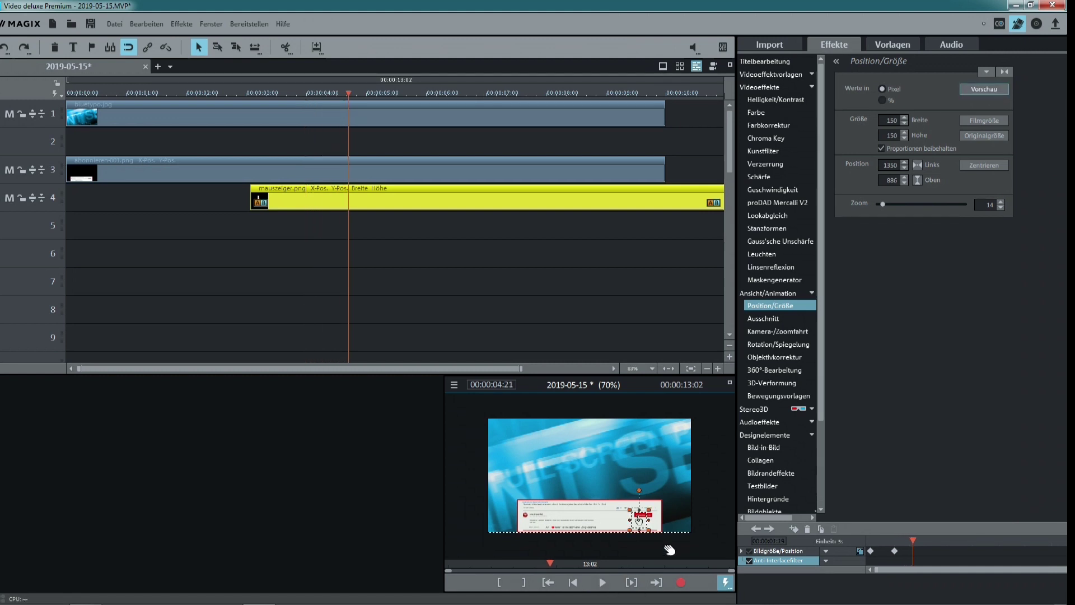
Add a position/size keyframe to the hand pointer at 00:00:04:21 and shrink the pointer to 120 pixels wide at 00:00:04:24.
{"action": "left_click", "coordinate": [794, 530]}
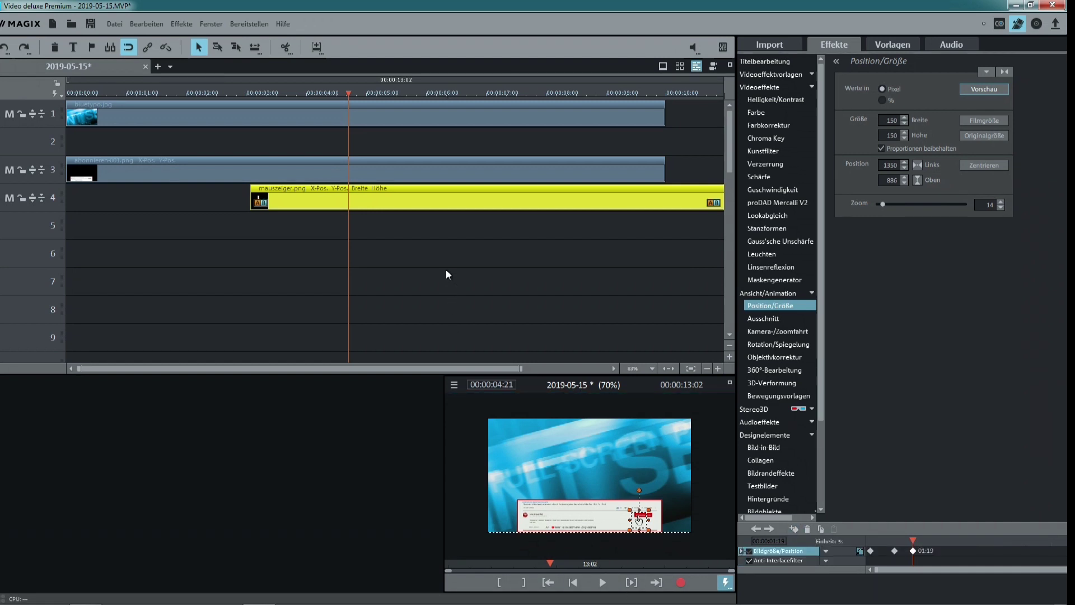
{"action": "left_click", "coordinate": [461, 241]}
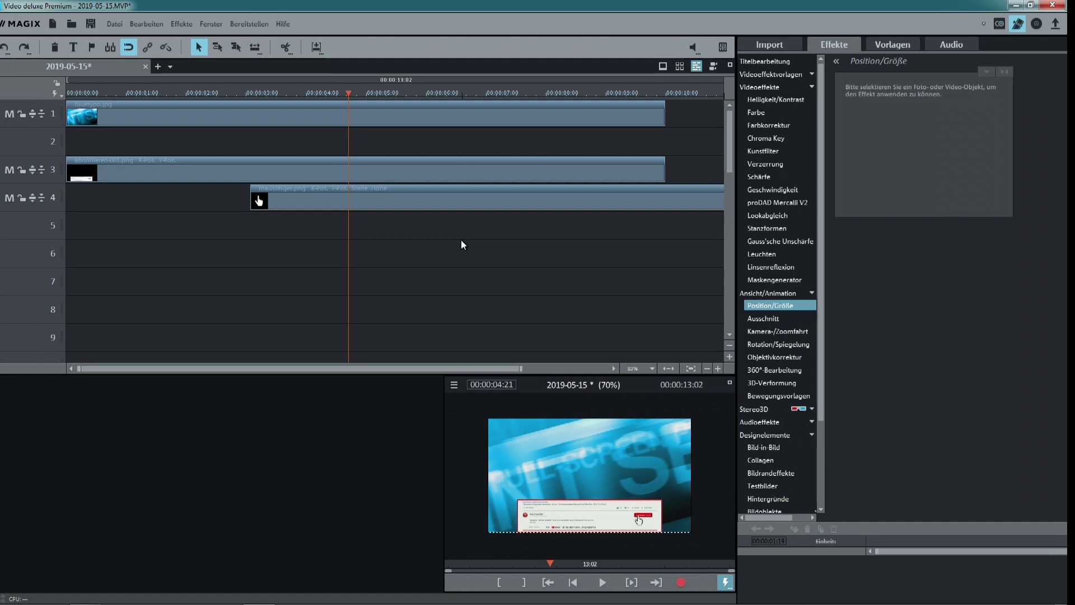
{"action": "key", "text": "Right"}
{"action": "key", "text": "Right"}
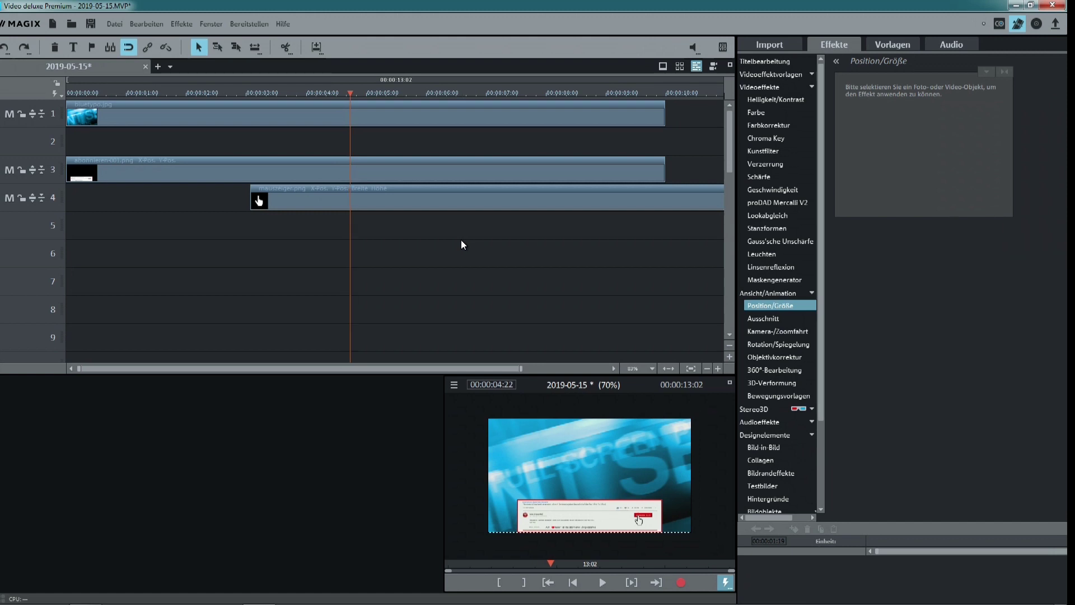
{"action": "key", "text": "Right"}
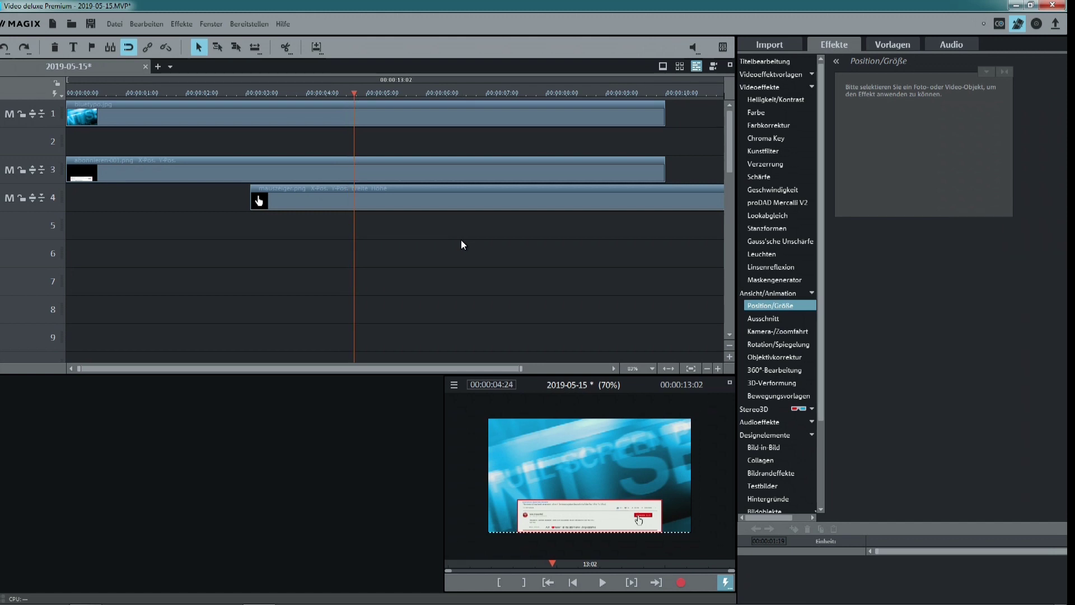
{"action": "left_click", "coordinate": [470, 194]}
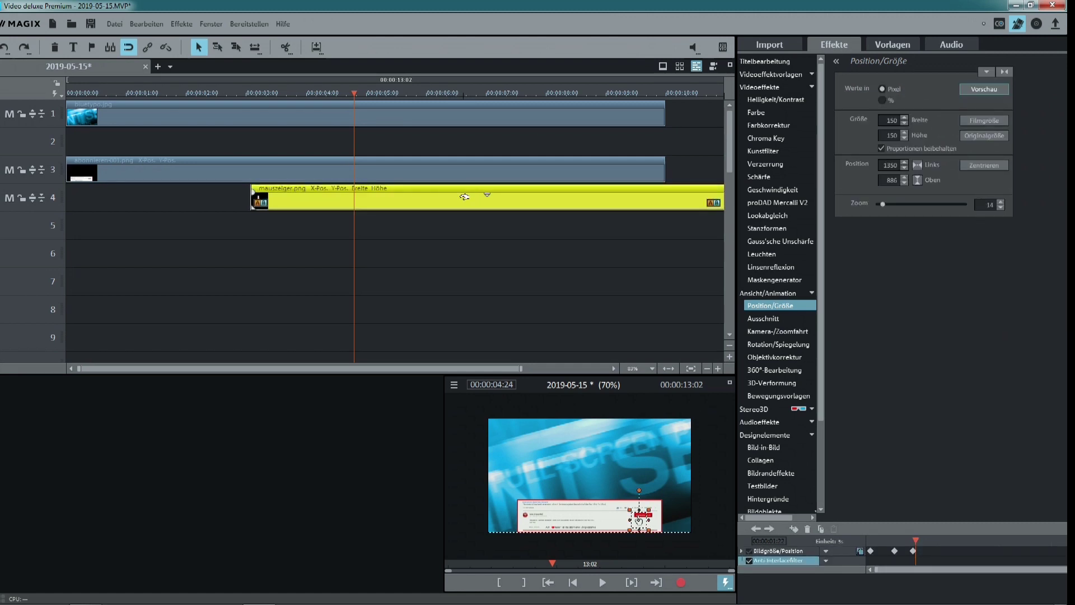
{"action": "double_click", "coordinate": [890, 120]}
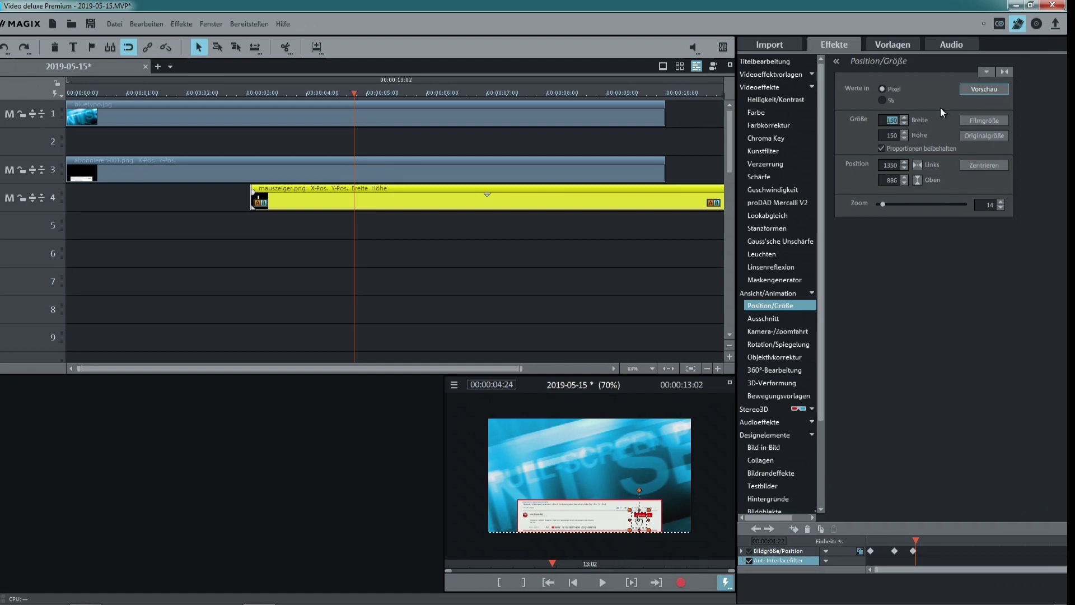
{"action": "type", "text": "120"}
{"action": "key", "text": "Return"}
{"action": "left_click", "coordinate": [487, 259]}
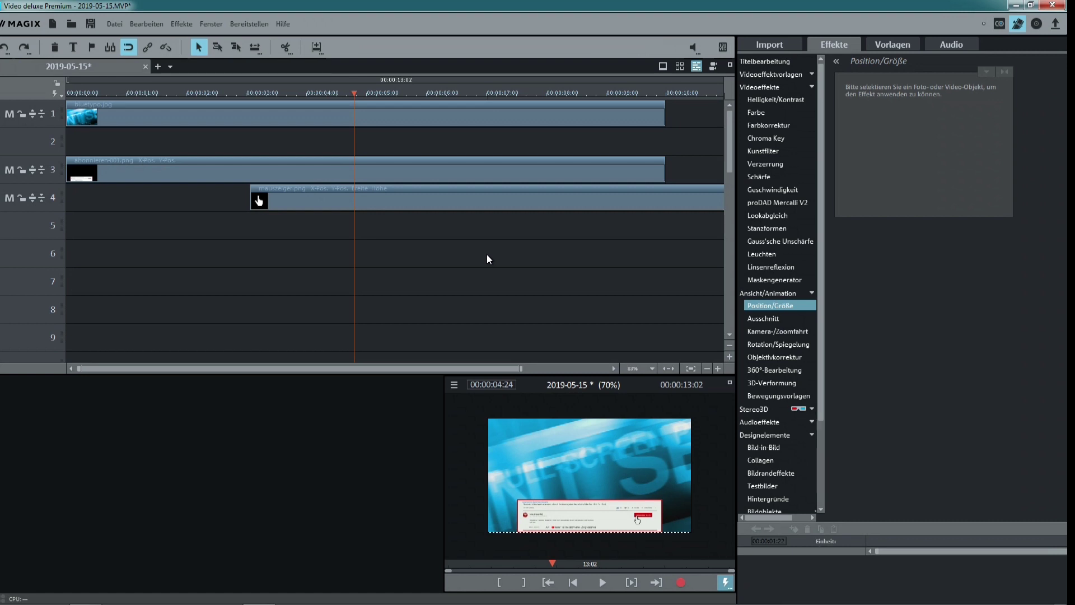
Enlarge the hand pointer back to 150 pixels wide at 00:00:04:27.
{"action": "key", "text": "space"}
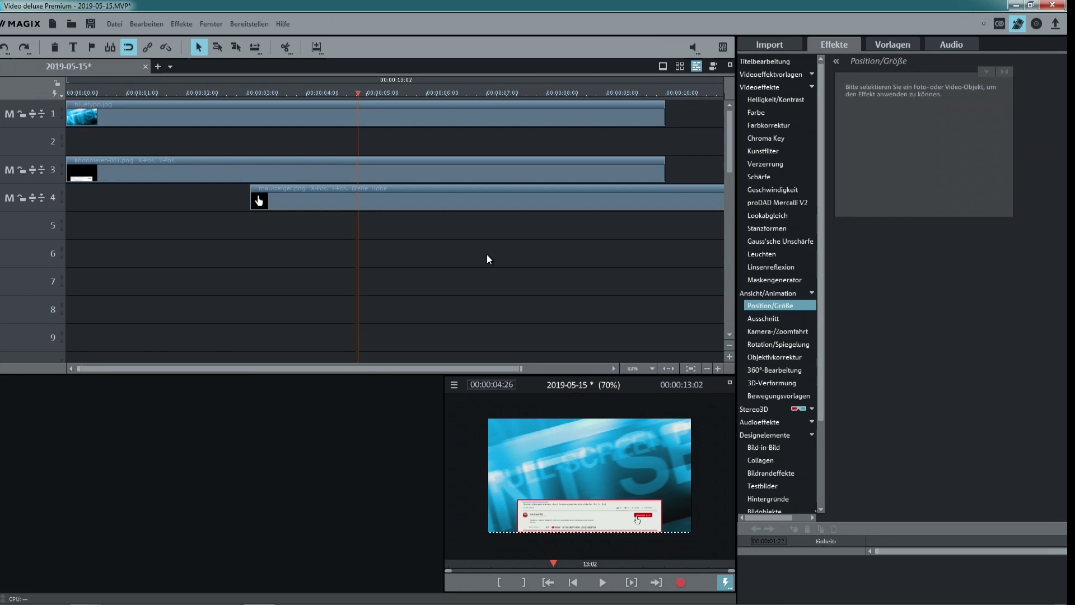
{"action": "left_click", "coordinate": [482, 196]}
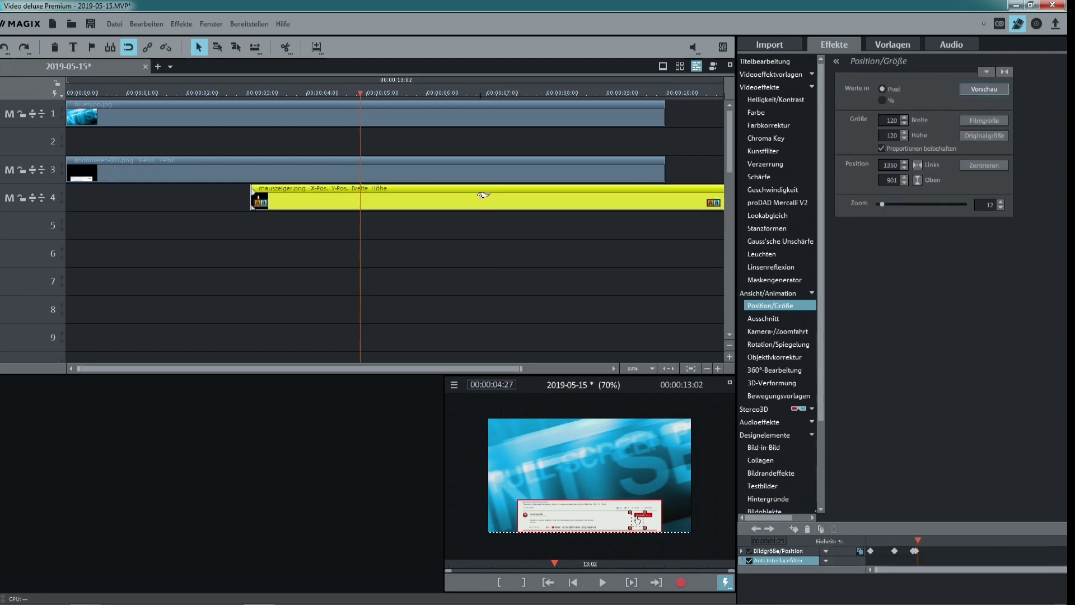
{"action": "double_click", "coordinate": [885, 120]}
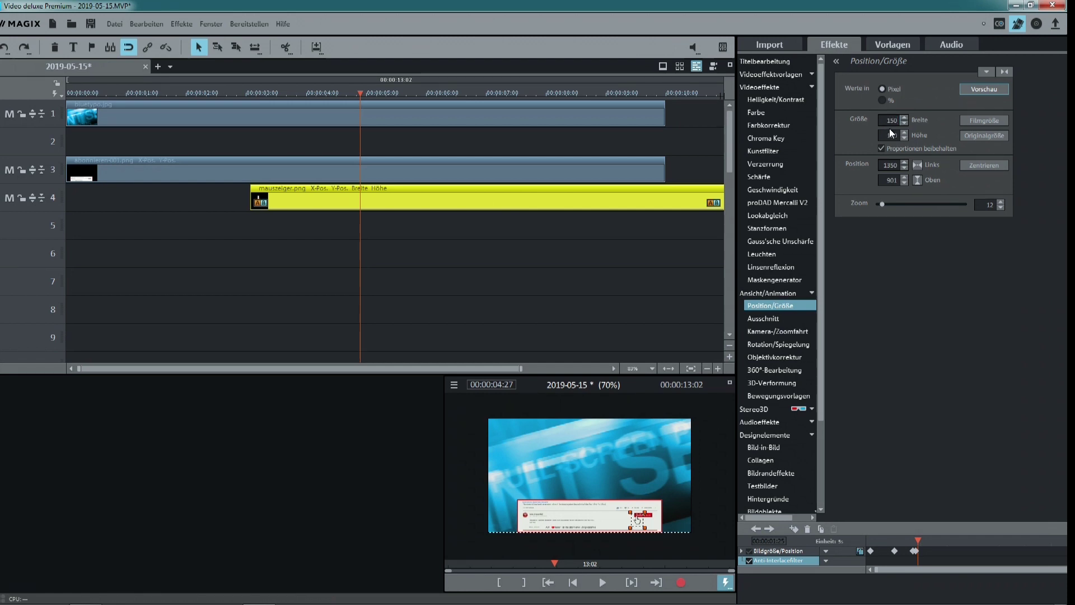
{"action": "type", "text": "150"}
{"action": "key", "text": "Return"}
Play the movie from its start to check the pointer's click animation, stopping at 00:00:06:02.
{"action": "left_click", "coordinate": [573, 582]}
{"action": "left_click", "coordinate": [602, 582]}
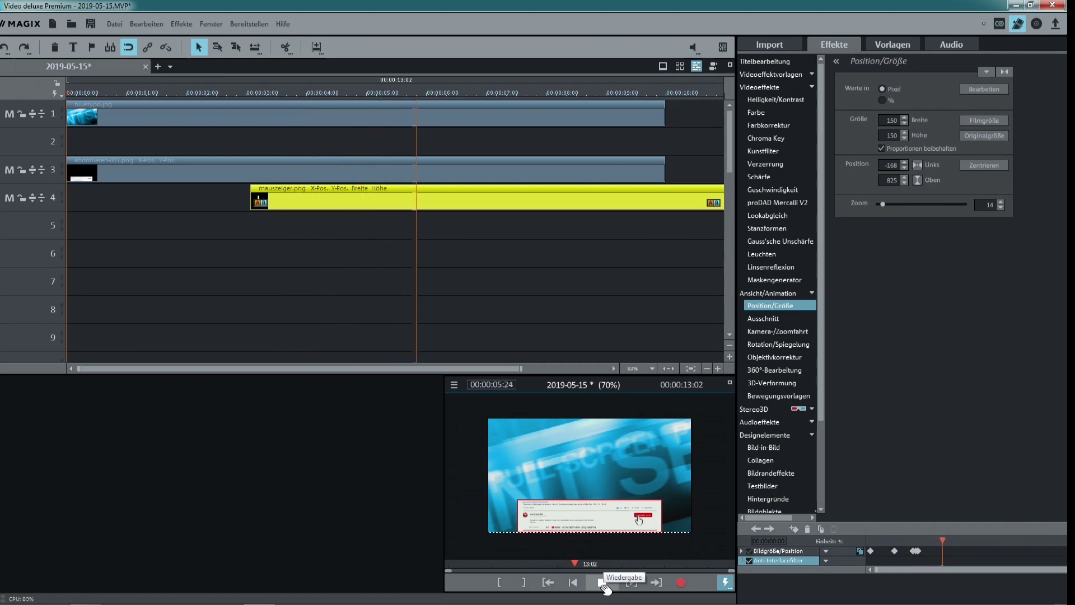
{"action": "left_click", "coordinate": [604, 583]}
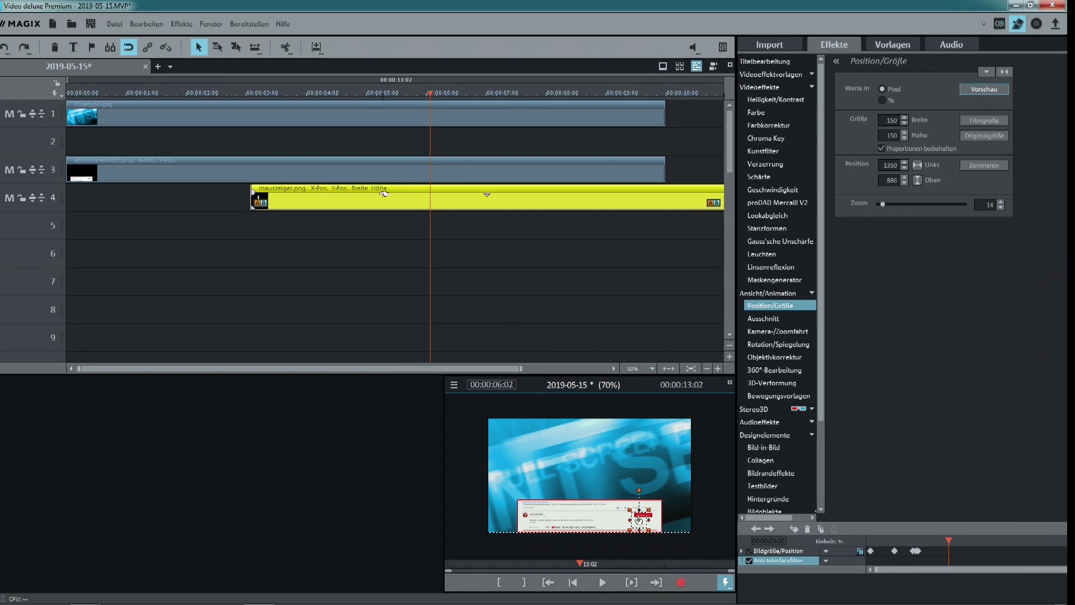
Split the abonnieren-001.png banner at the pointer's shrink keyframe at 00:00:04:24 and delete the part behind the cut.
{"action": "left_click", "coordinate": [755, 529]}
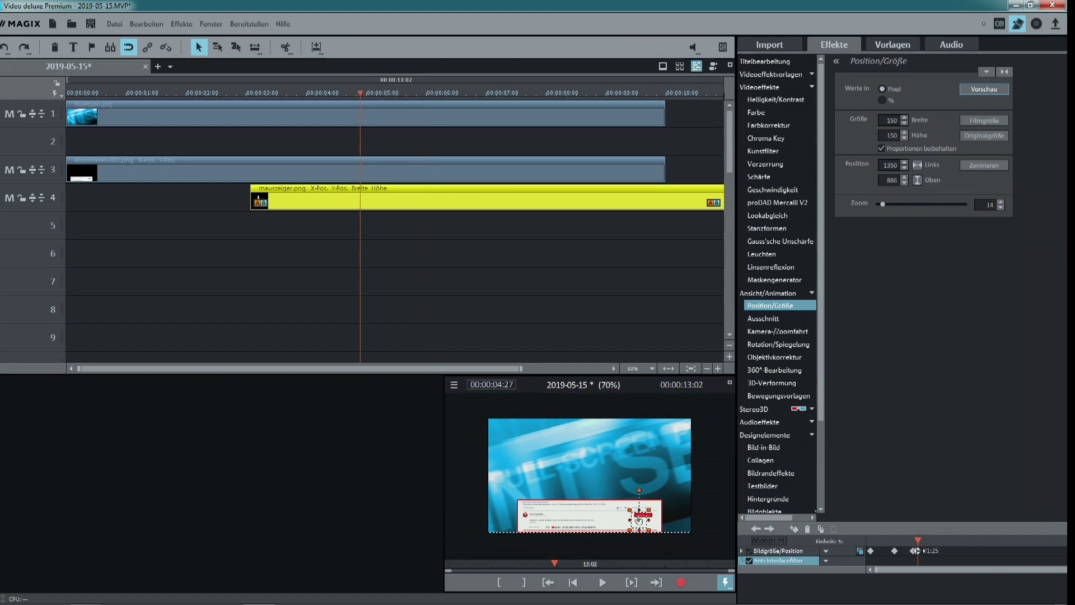
{"action": "left_click", "coordinate": [756, 529]}
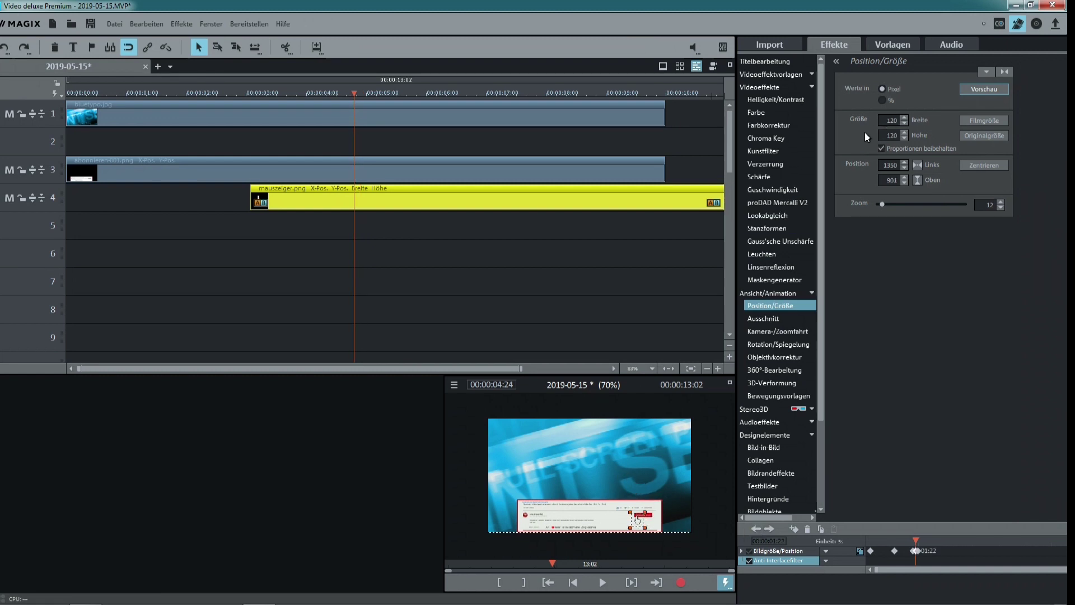
{"action": "left_click", "coordinate": [395, 161]}
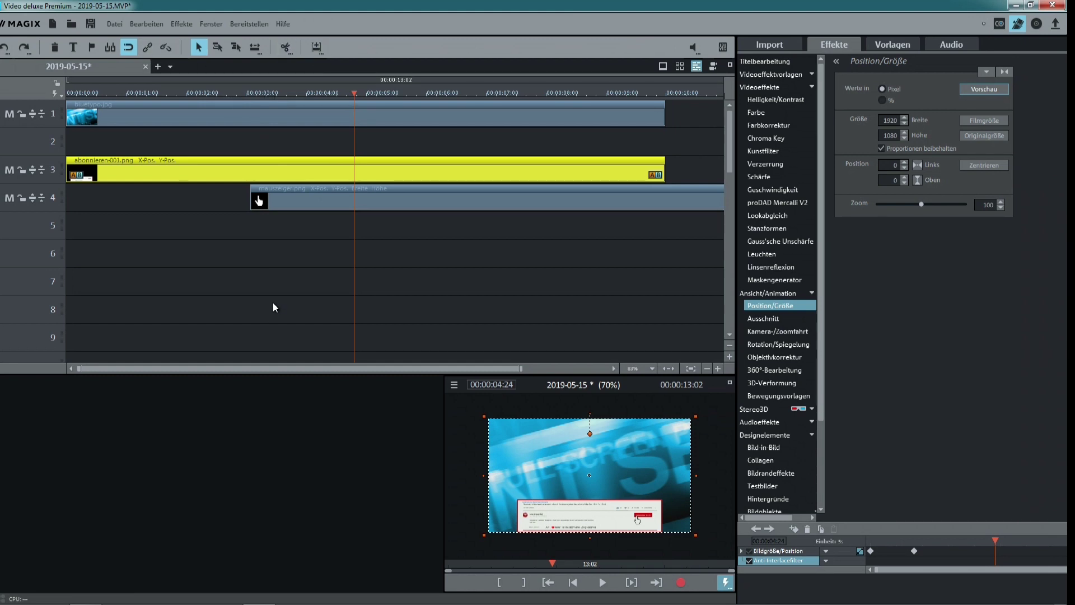
{"action": "key", "text": "t"}
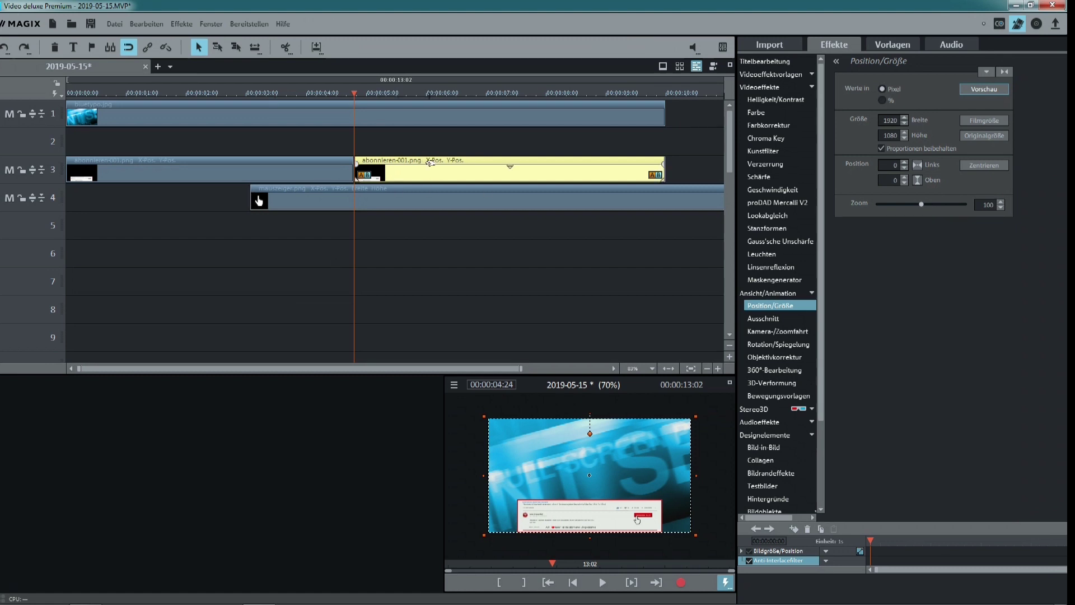
{"action": "key", "text": "Delete"}
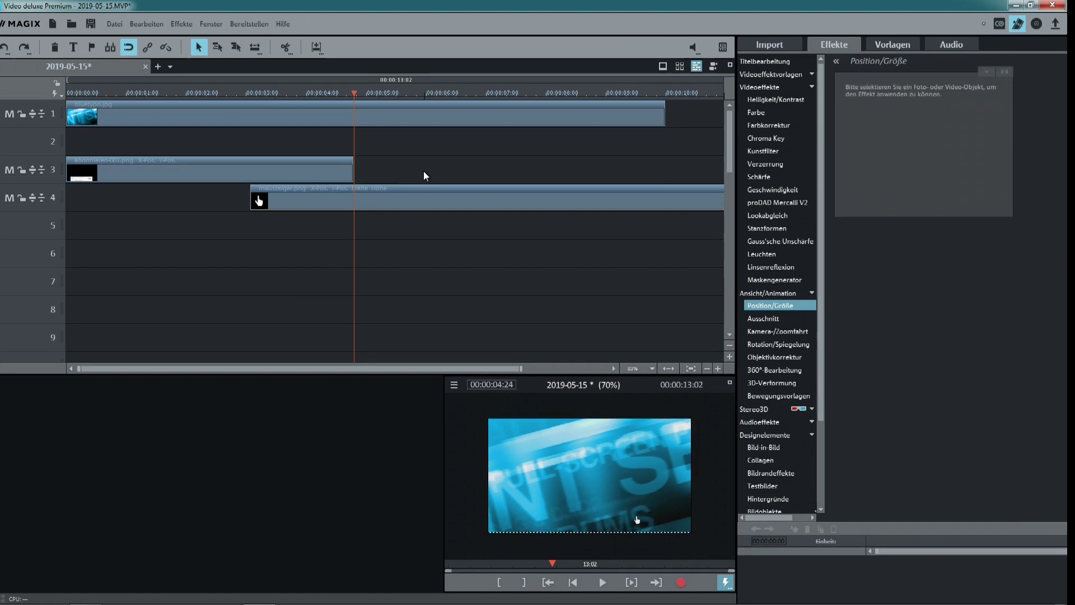
Place abonnieren-002.png from the PNG folder on track 3 directly behind the shortened banner clip.
{"action": "left_click", "coordinate": [85, 570]}
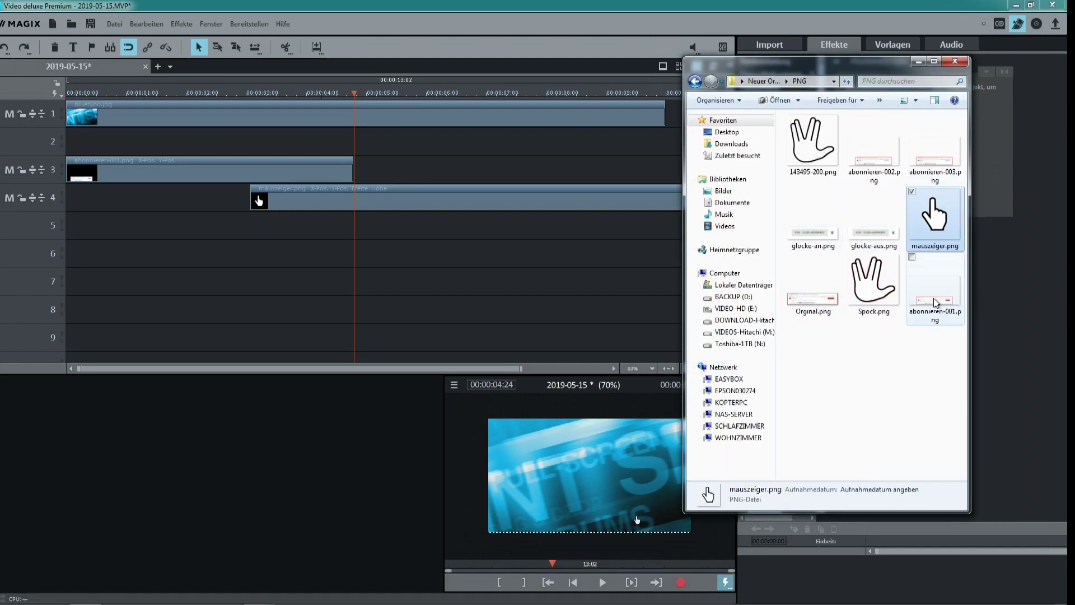
{"action": "left_click_drag", "start_coordinate": [873, 160], "coordinate": [411, 168]}
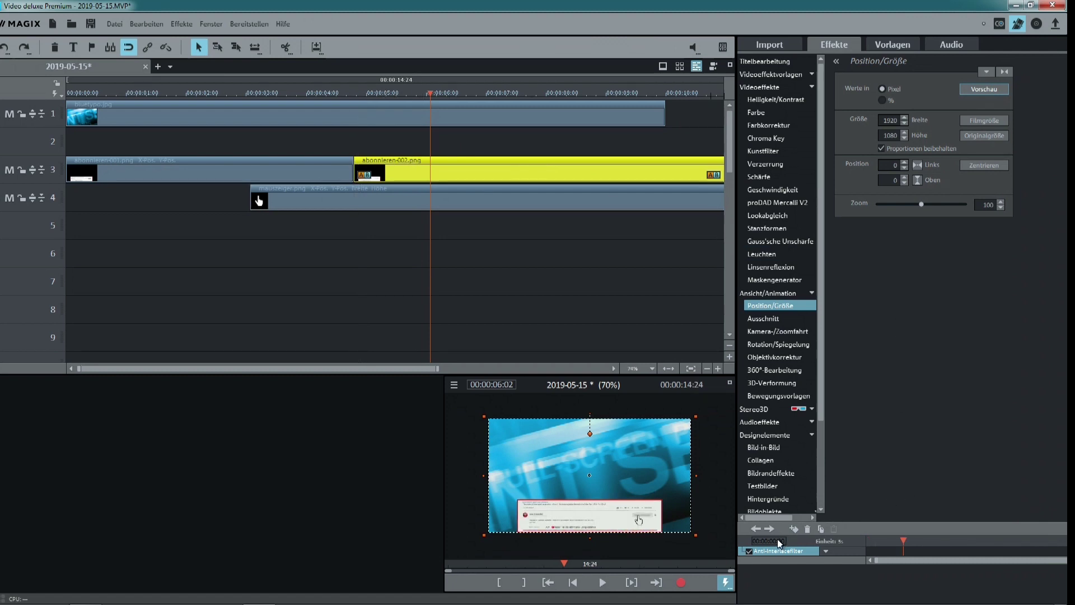
Play the banner change, then replay it from the movie start, stopping at 00:00:05:18.
{"action": "left_click", "coordinate": [756, 529]}
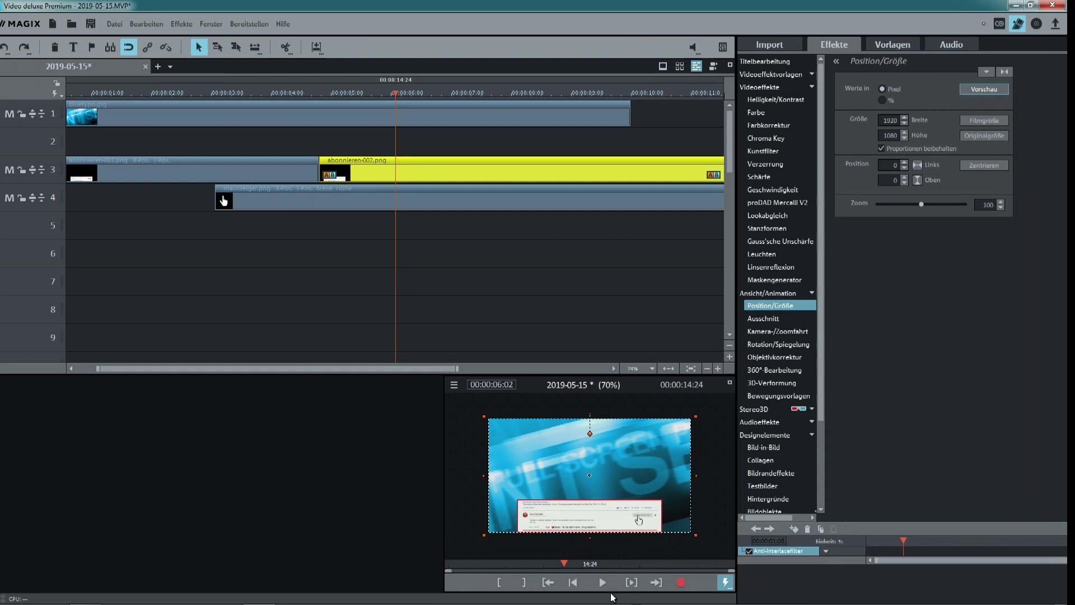
{"action": "left_click", "coordinate": [602, 583]}
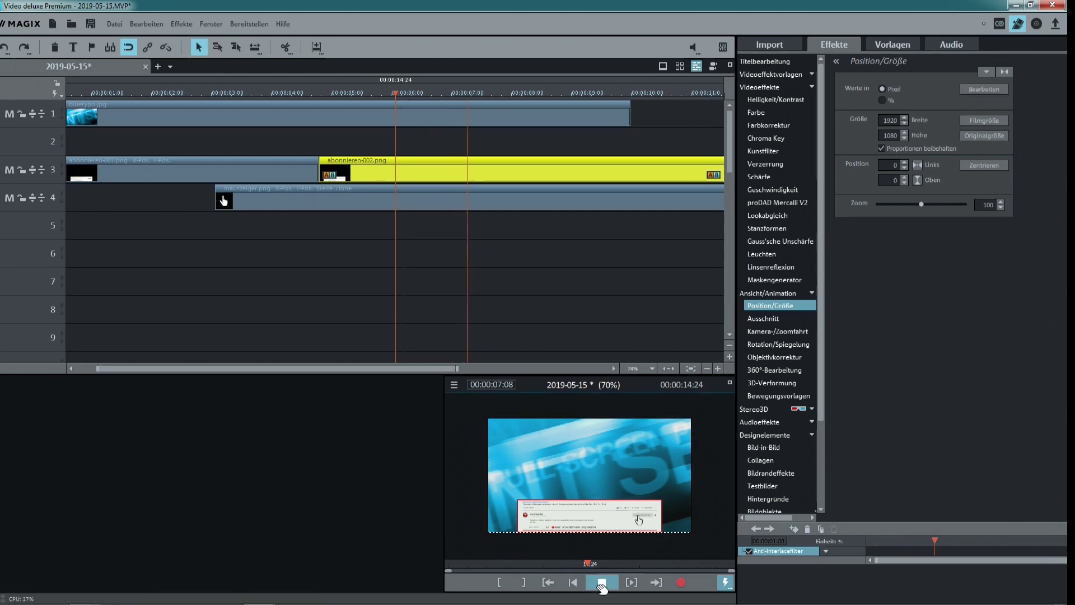
{"action": "left_click", "coordinate": [581, 583]}
{"action": "left_click", "coordinate": [602, 583]}
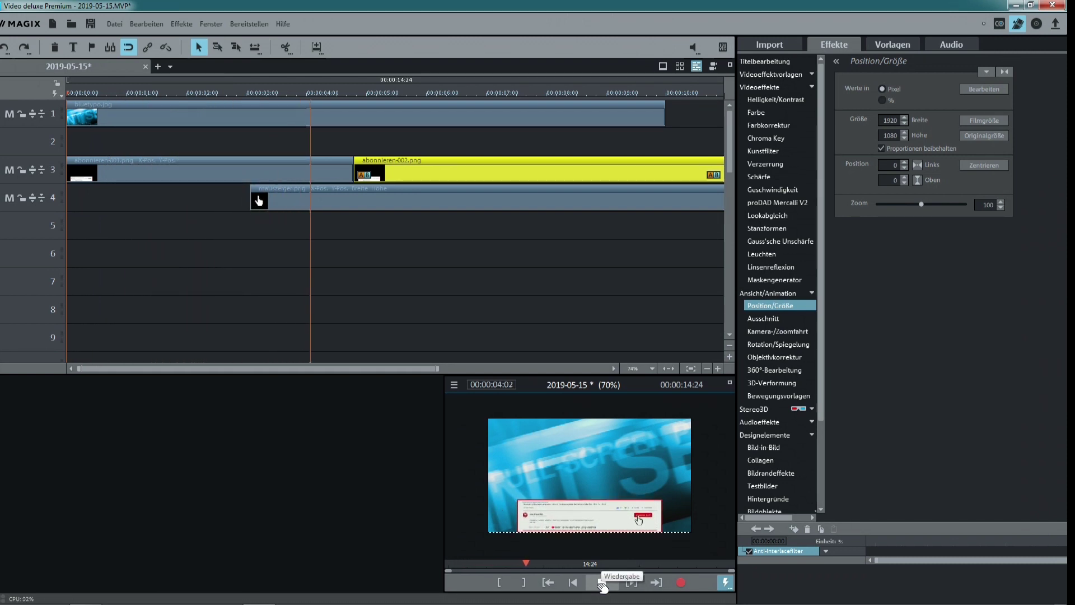
{"action": "left_click", "coordinate": [601, 583]}
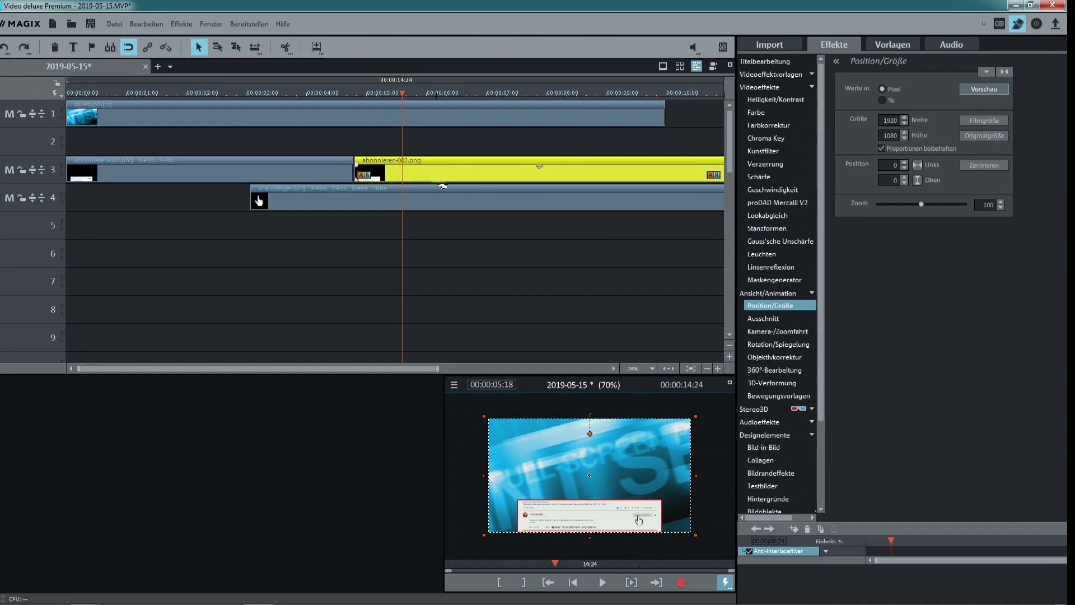
Add position/size keyframes to mauszeiger.png at 00:00:05:18 and 00:00:05:28 to hold the pointer in place.
{"action": "left_click", "coordinate": [257, 199]}
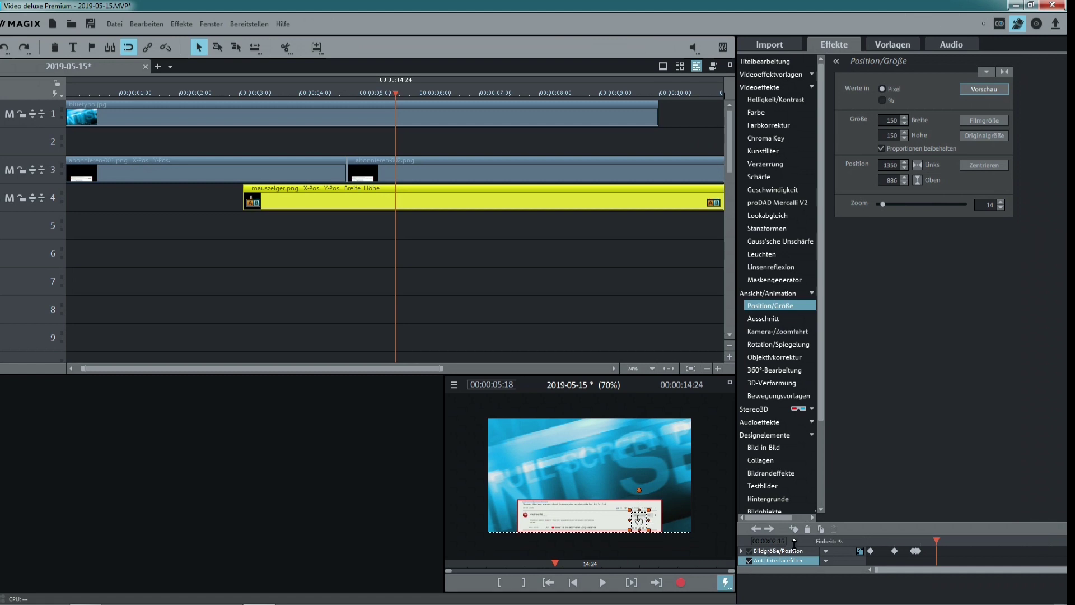
{"action": "left_click", "coordinate": [794, 528]}
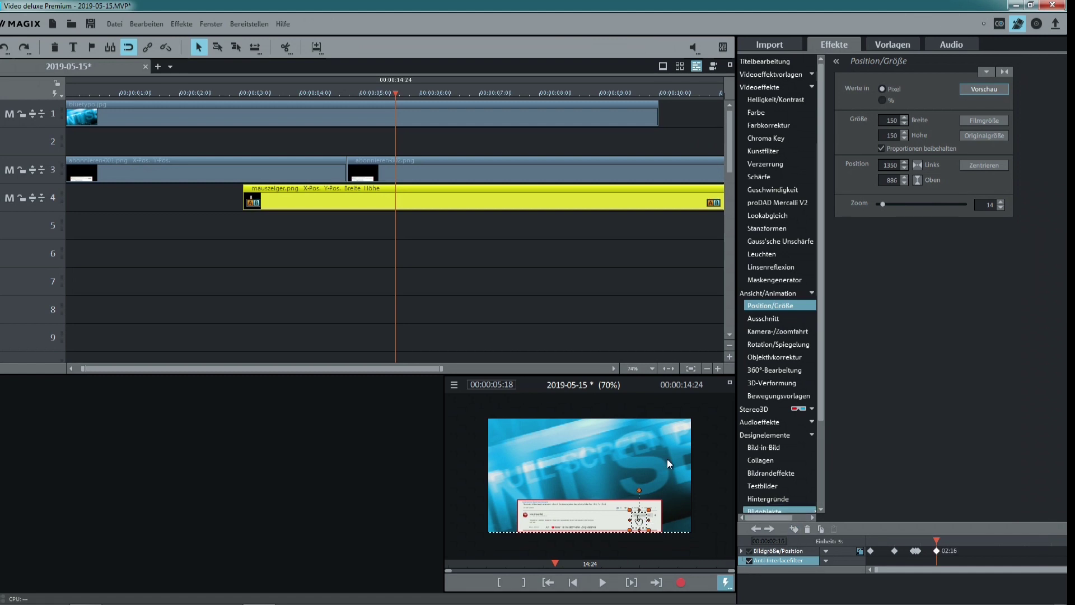
{"action": "left_click", "coordinate": [520, 276]}
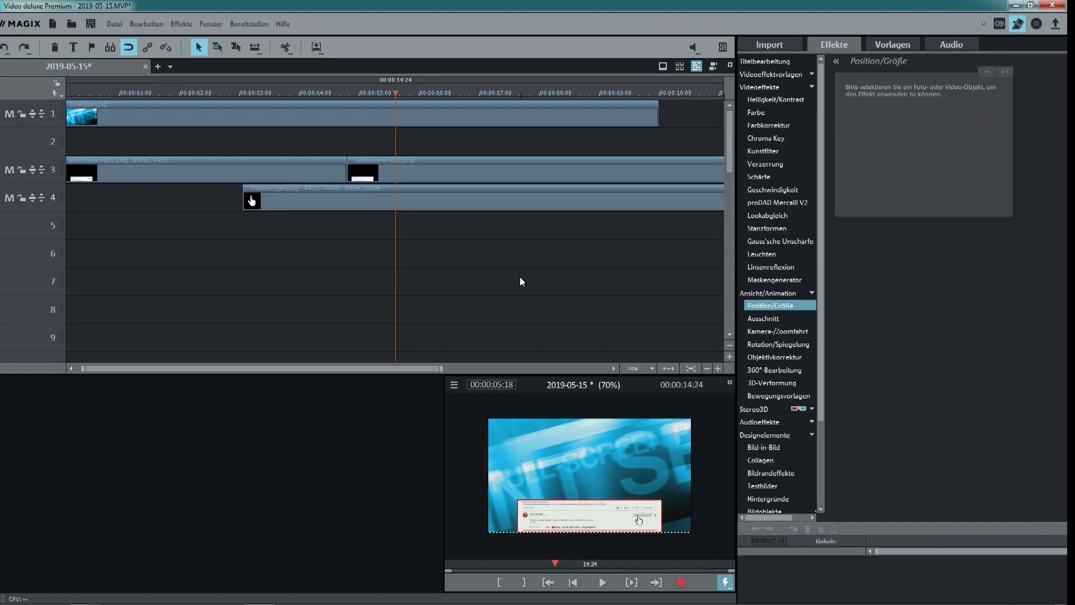
{"action": "key", "text": "space"}
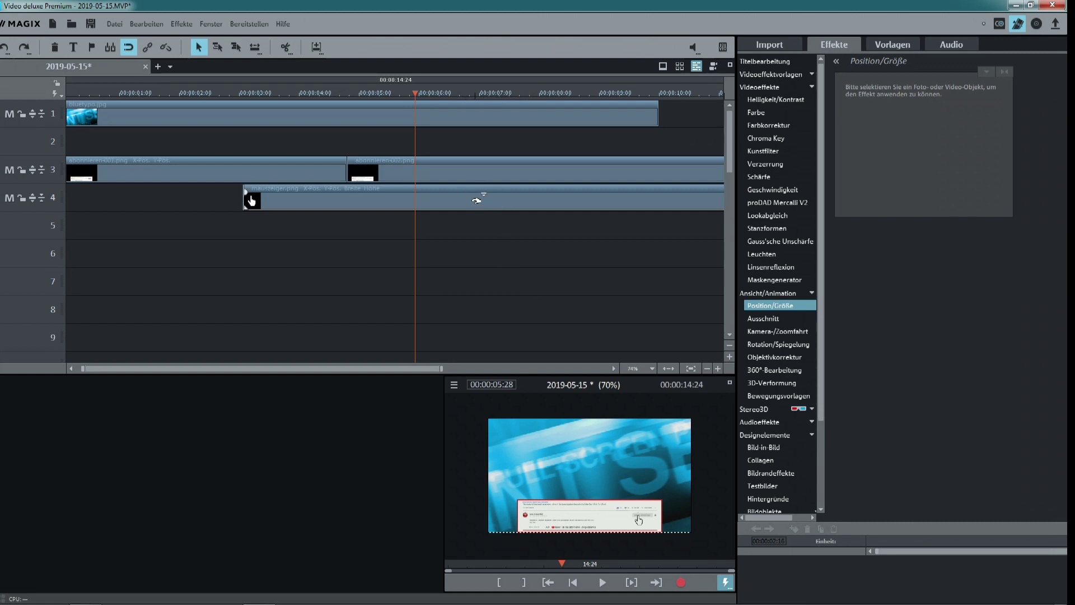
{"action": "left_click", "coordinate": [496, 204]}
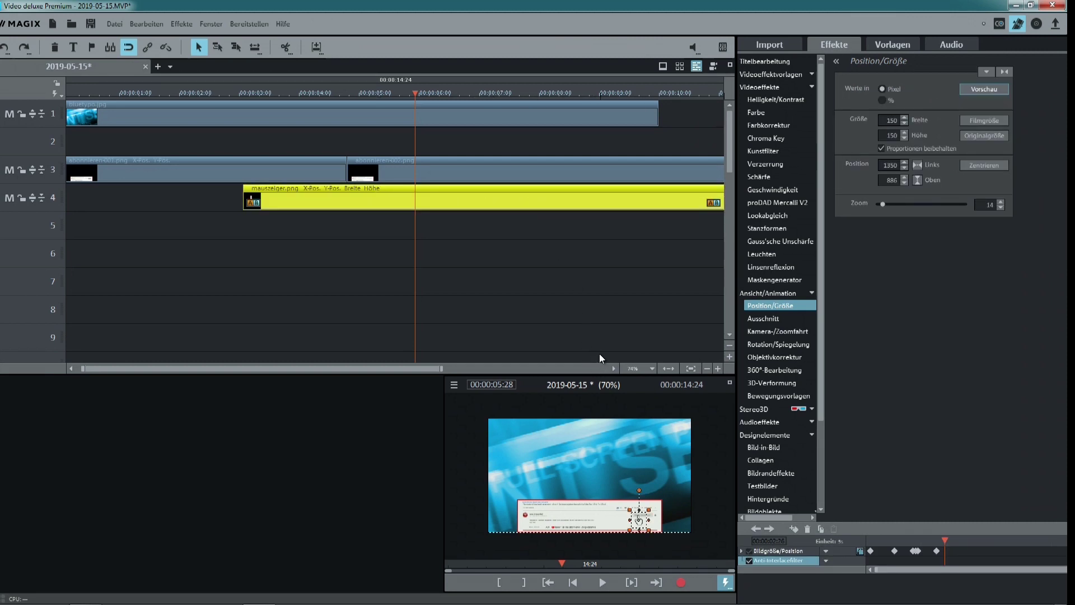
{"action": "left_click", "coordinate": [793, 530]}
{"action": "left_click", "coordinate": [542, 281]}
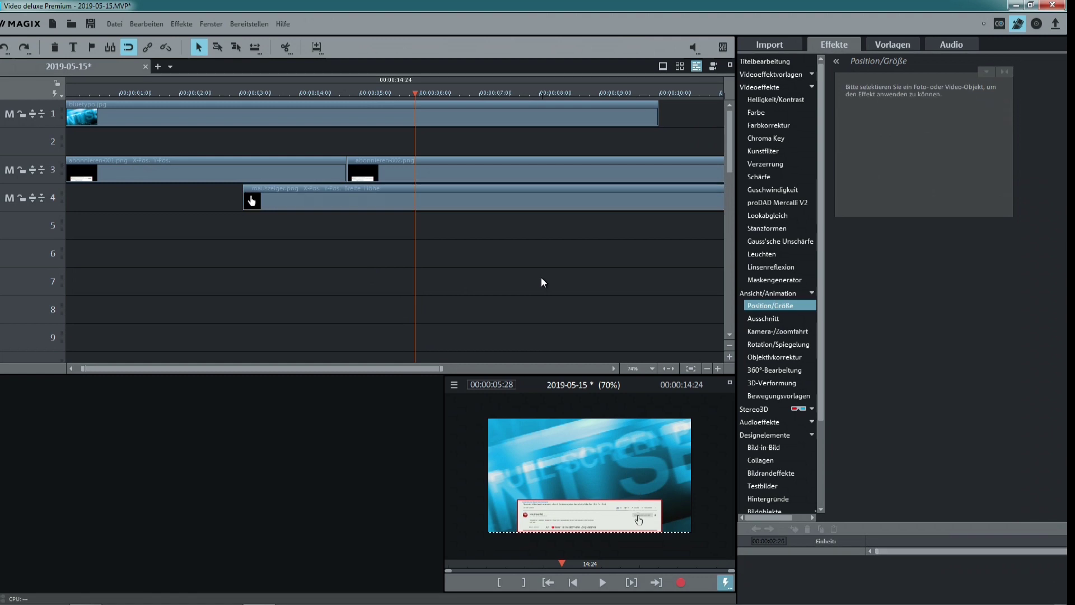
Move the hand pointer onto the bell beside the subscribe button at 00:00:06:08, at about 1510 px from left and 882 px from top.
{"action": "key", "text": "space"}
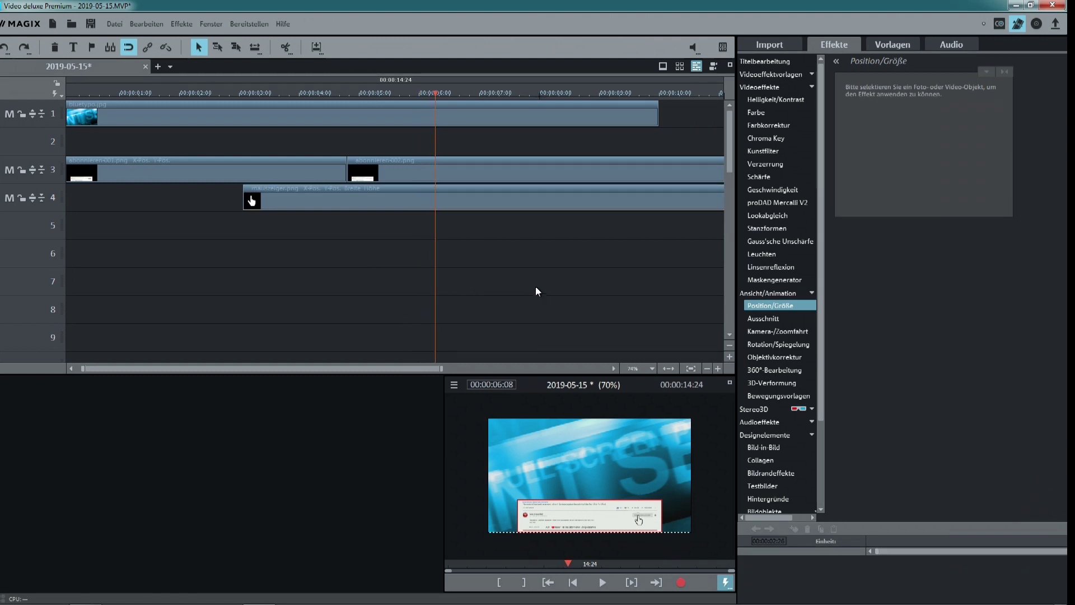
{"action": "left_click", "coordinate": [498, 196]}
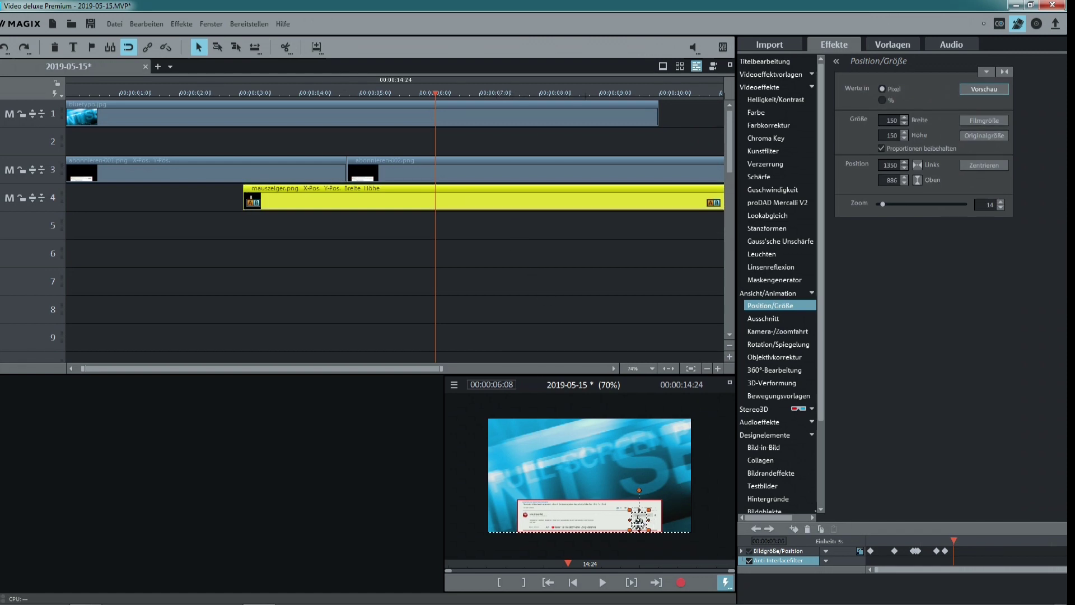
{"action": "left_click_drag", "start_coordinate": [639, 521], "coordinate": [655, 525]}
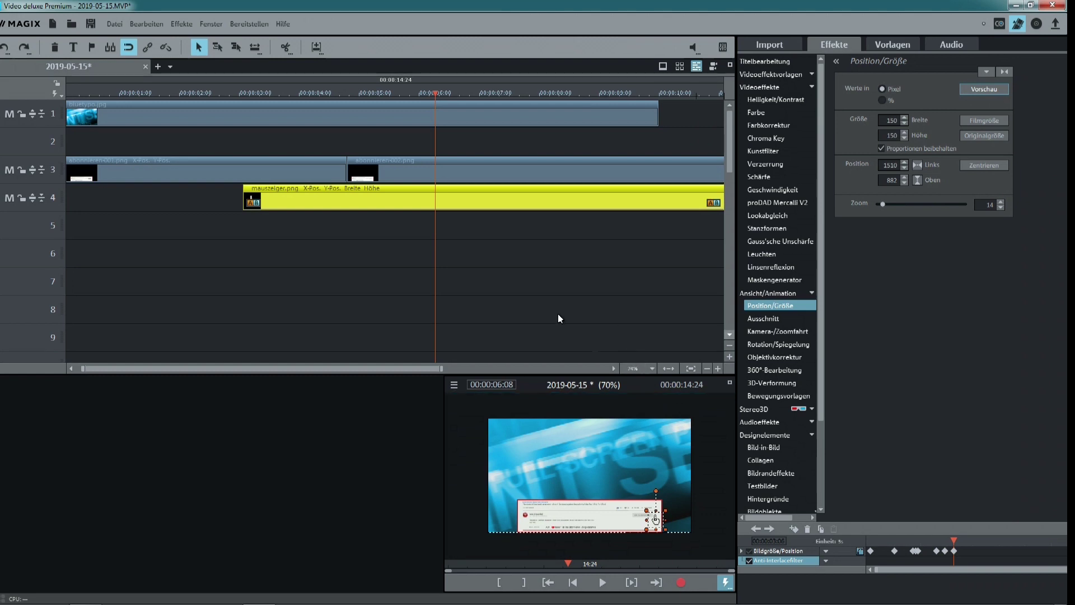
{"action": "left_click", "coordinate": [523, 283]}
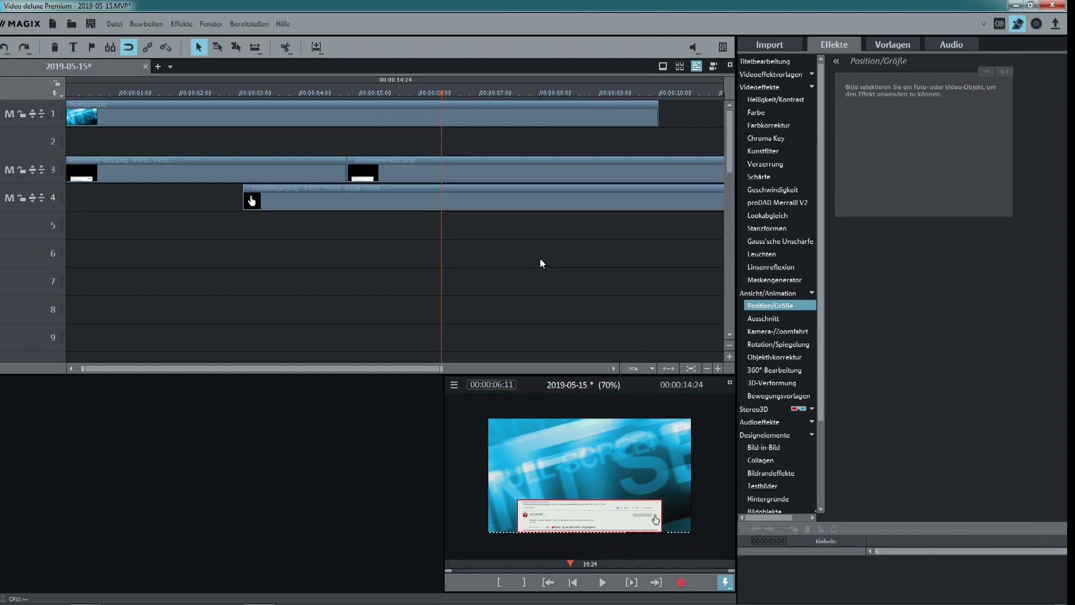
Shrink the hand pointer to 120 pixels wide at 00:00:06:11 and nudge it into place on the bell.
{"action": "left_click", "coordinate": [248, 198]}
{"action": "double_click", "coordinate": [885, 120]}
{"action": "type", "text": "12"}
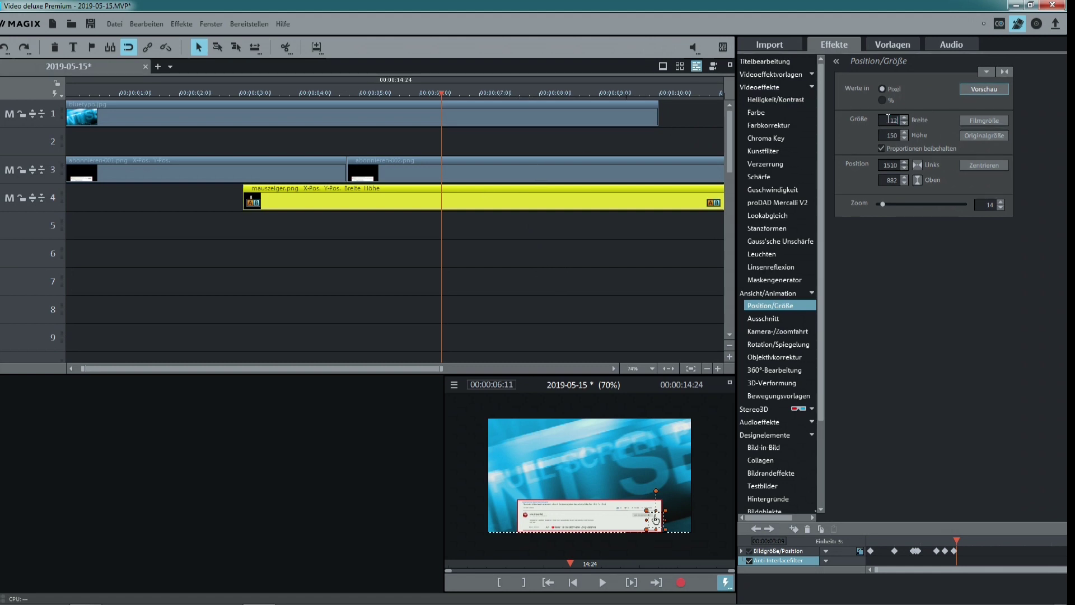
{"action": "type", "text": "0"}
{"action": "key", "text": "Return"}
{"action": "left_click_drag", "start_coordinate": [653, 521], "coordinate": [654, 520]}
{"action": "left_click", "coordinate": [538, 284]}
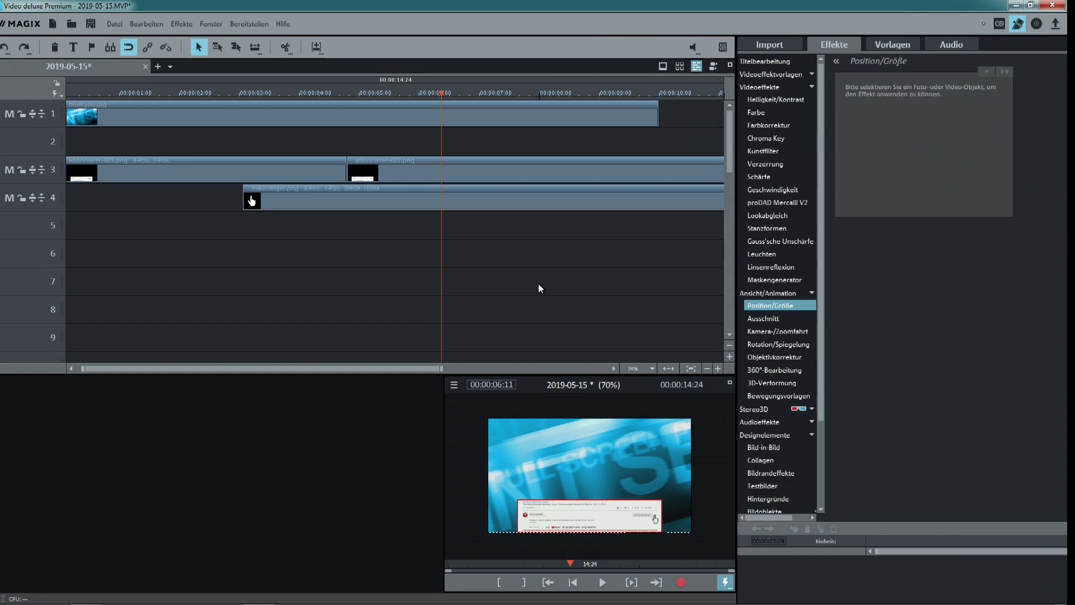
Enlarge the hand pointer back to 150 pixels wide at 00:00:06:14, at 1520 px from left and 877 px from top.
{"action": "key", "text": "Right"}
{"action": "key", "text": "Right"}
{"action": "key", "text": "Right"}
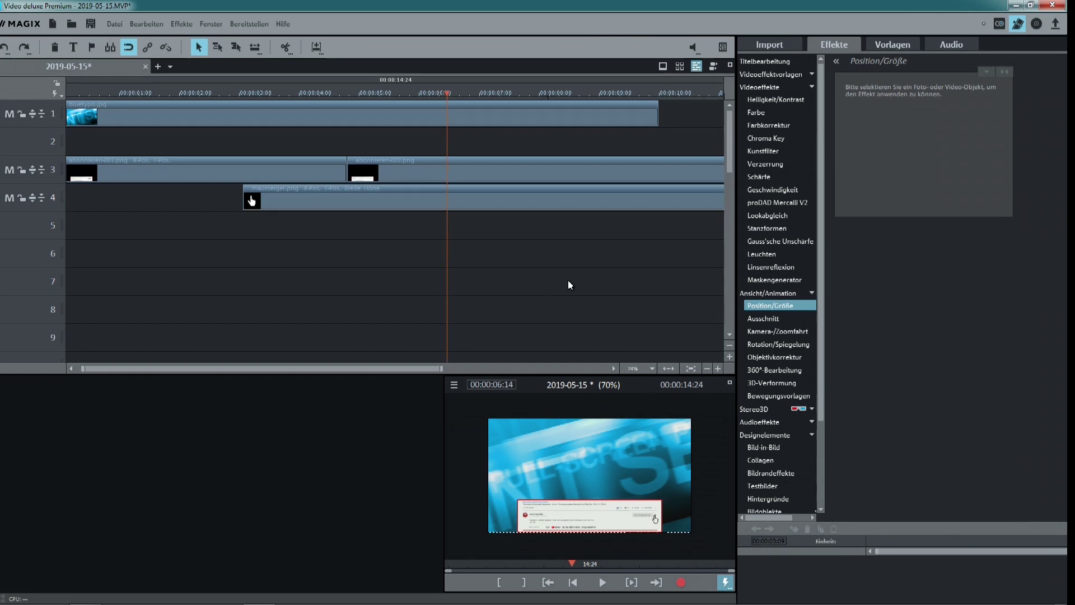
{"action": "left_click", "coordinate": [551, 193]}
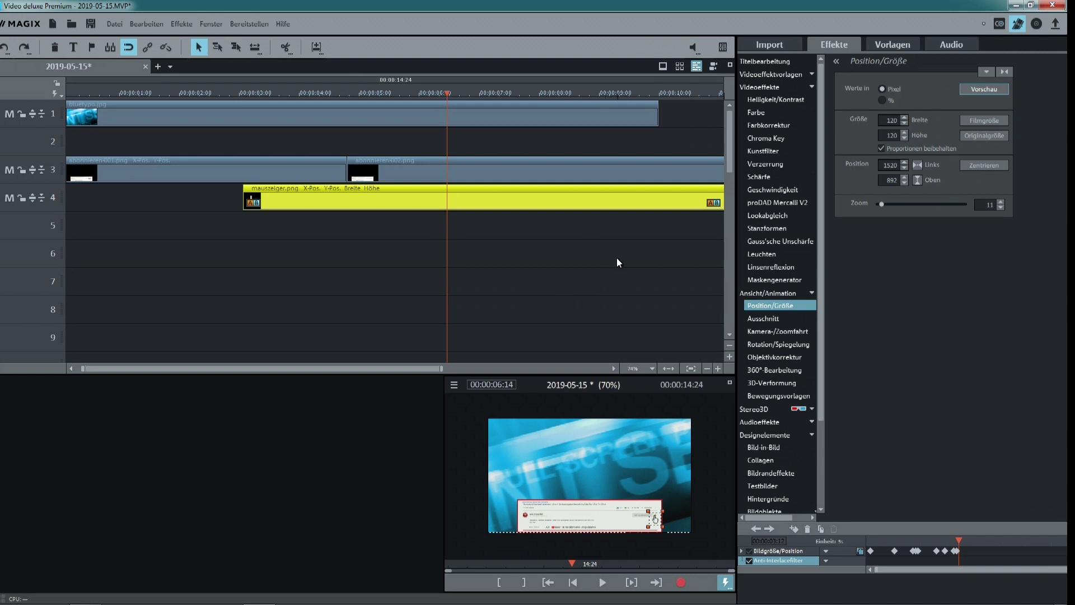
{"action": "double_click", "coordinate": [883, 118]}
{"action": "type", "text": "1"}
{"action": "key", "text": "Return"}
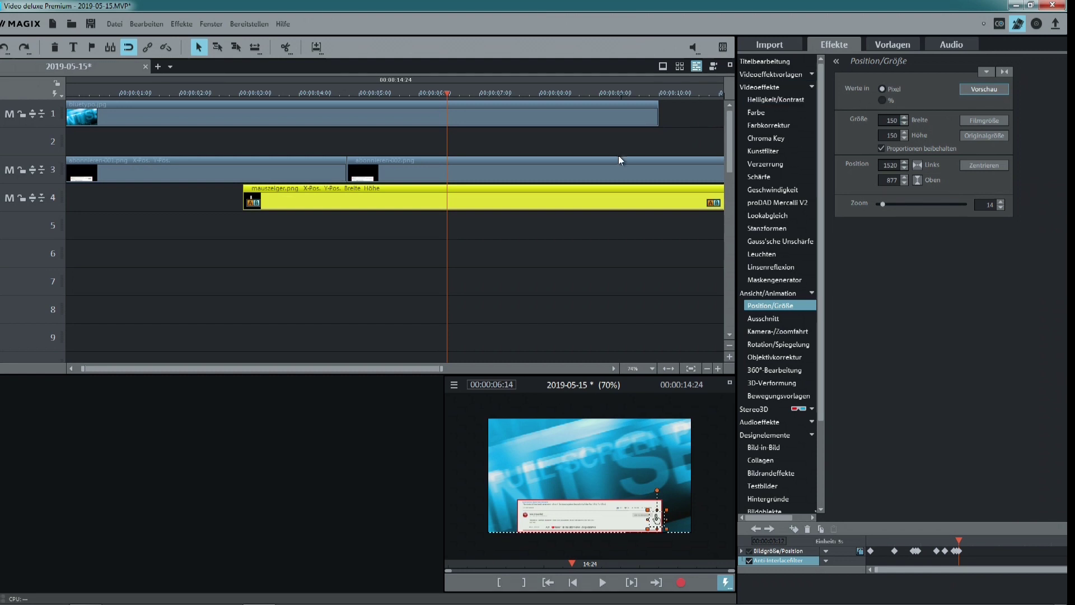
Cut off abonnieren-002.png at the 00:00:06:11 keyframe and place abonnieren-003.png from the PNG folder directly after it on track 3.
{"action": "left_click", "coordinate": [756, 529]}
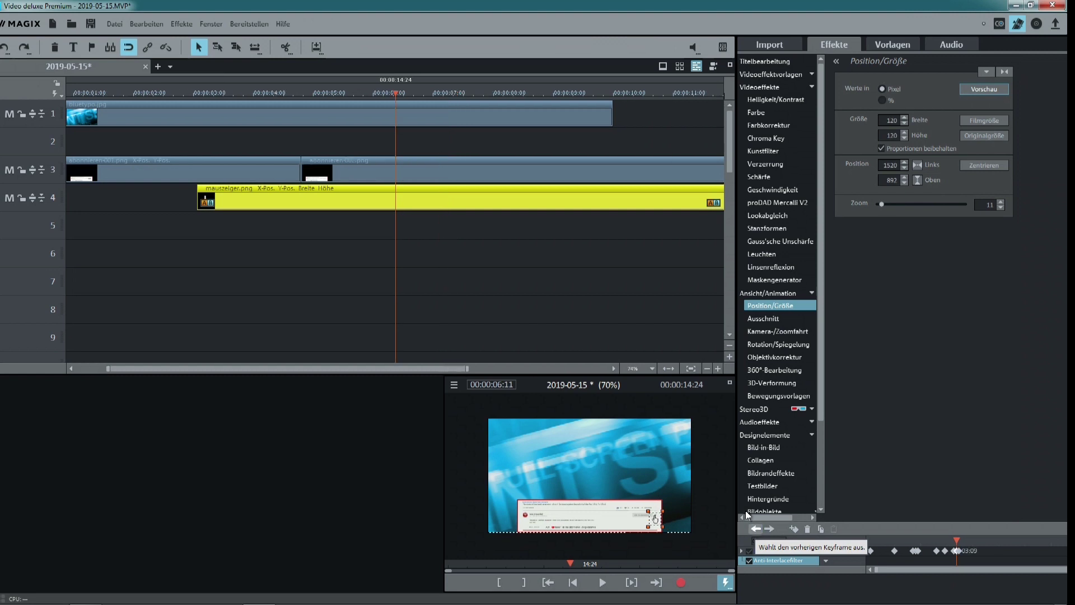
{"action": "left_click", "coordinate": [590, 319]}
{"action": "left_click", "coordinate": [580, 175]}
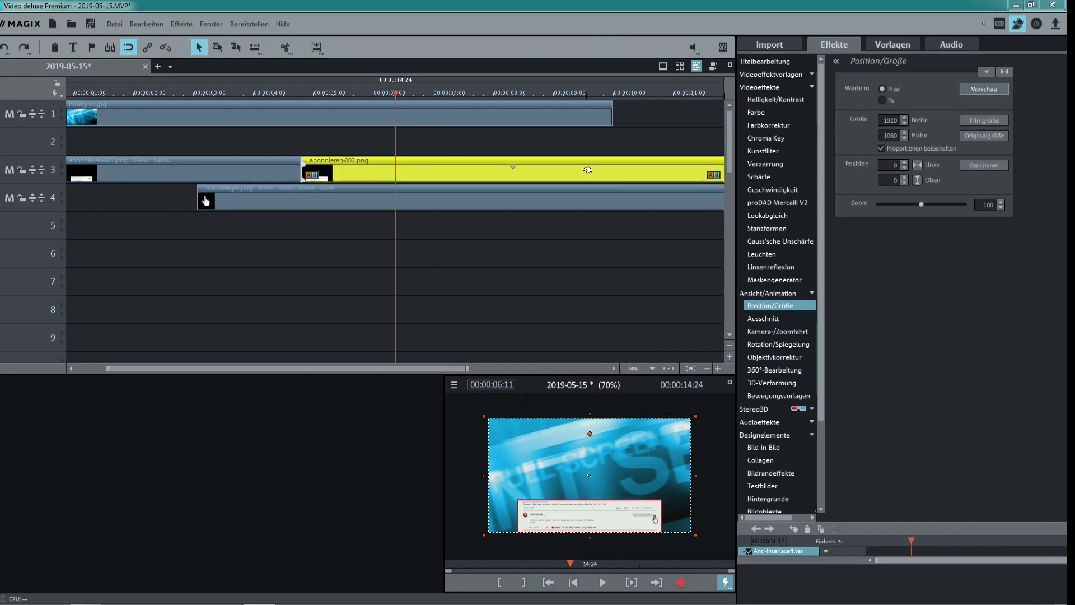
{"action": "key", "text": "t"}
{"action": "key", "text": "Delete"}
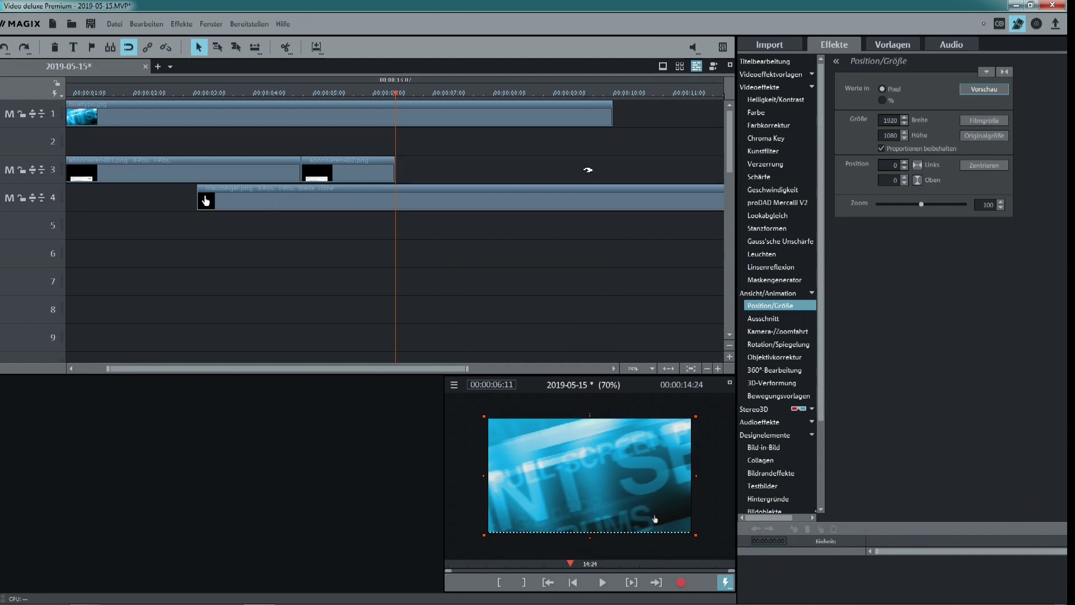
{"action": "left_click", "coordinate": [85, 570]}
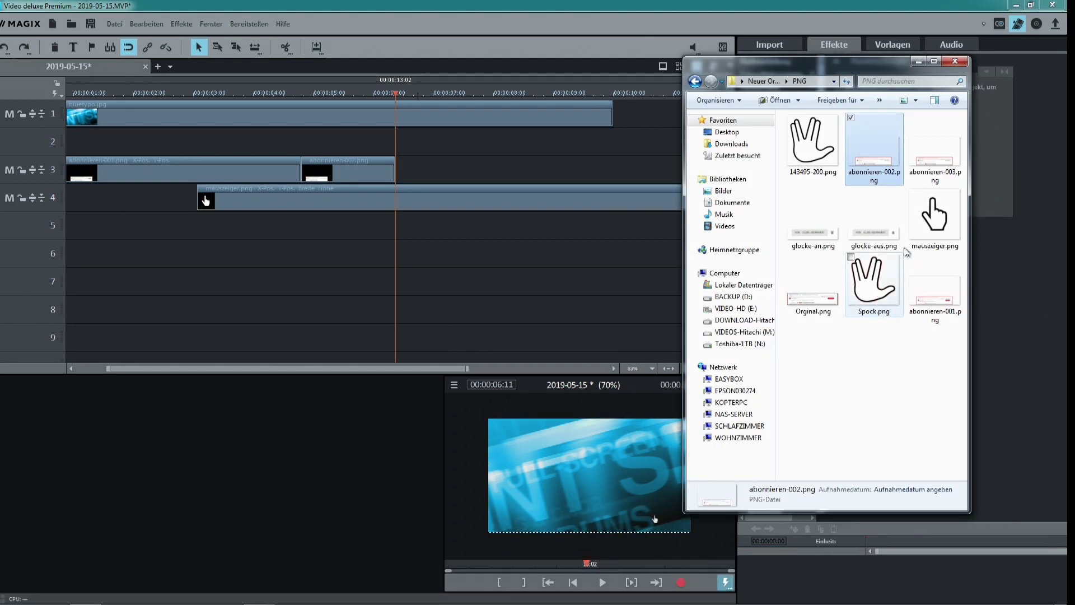
{"action": "left_click_drag", "start_coordinate": [936, 165], "coordinate": [466, 160]}
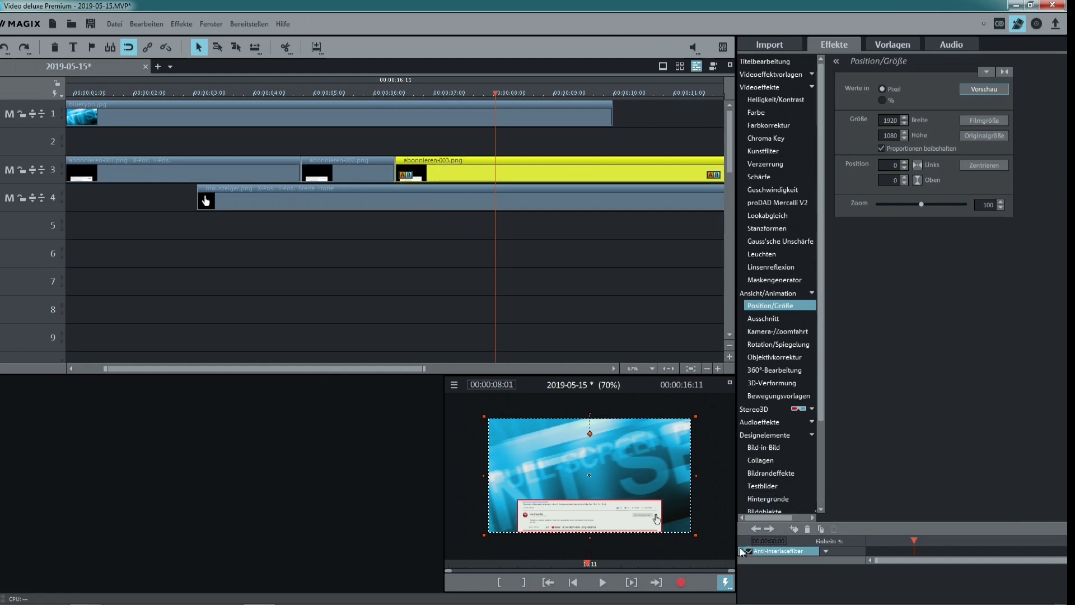
Play the movie from the start to check the bell click, stopping at 00:00:08:21.
{"action": "left_click", "coordinate": [572, 582]}
{"action": "left_click", "coordinate": [603, 583]}
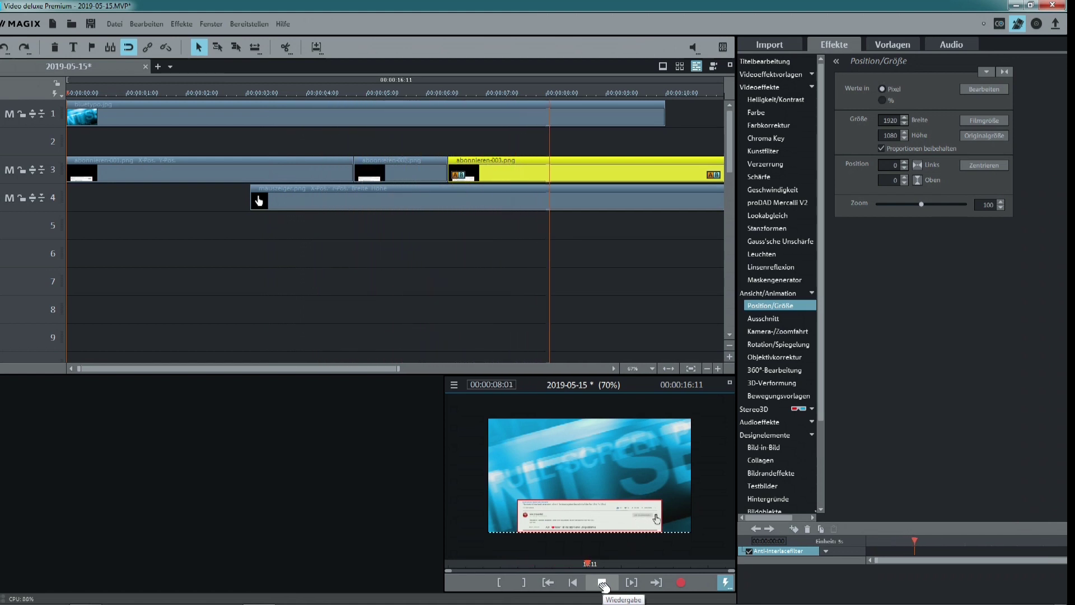
{"action": "left_click", "coordinate": [602, 583]}
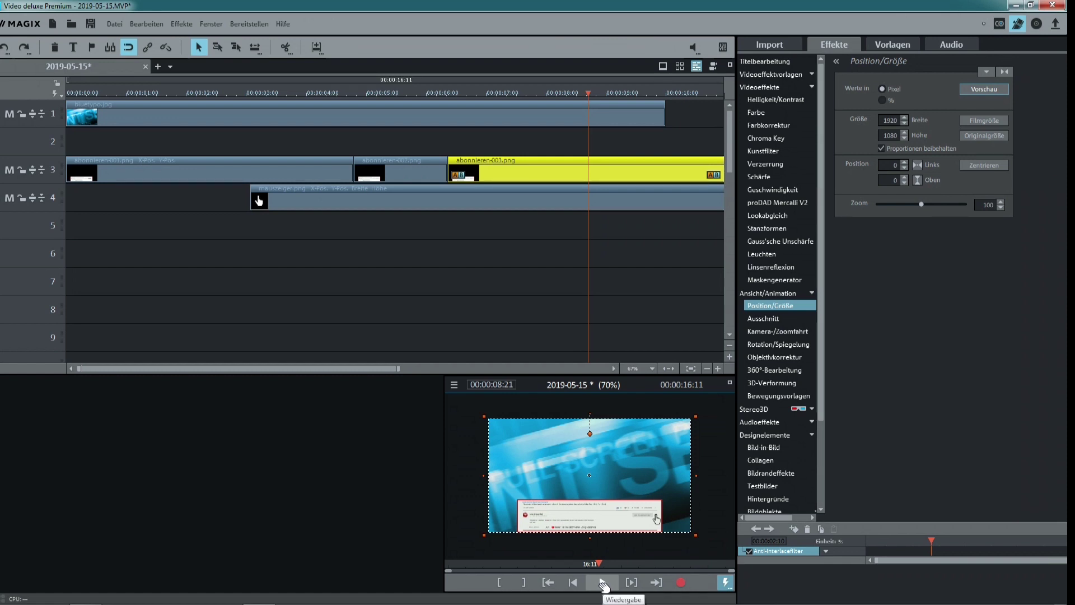
Add a position/size keyframe to mauszeiger.png at 00:00:08:21 and move the pointer out of frame at 00:00:09:09, about -158 px left, 163 px top.
{"action": "left_click", "coordinate": [619, 198]}
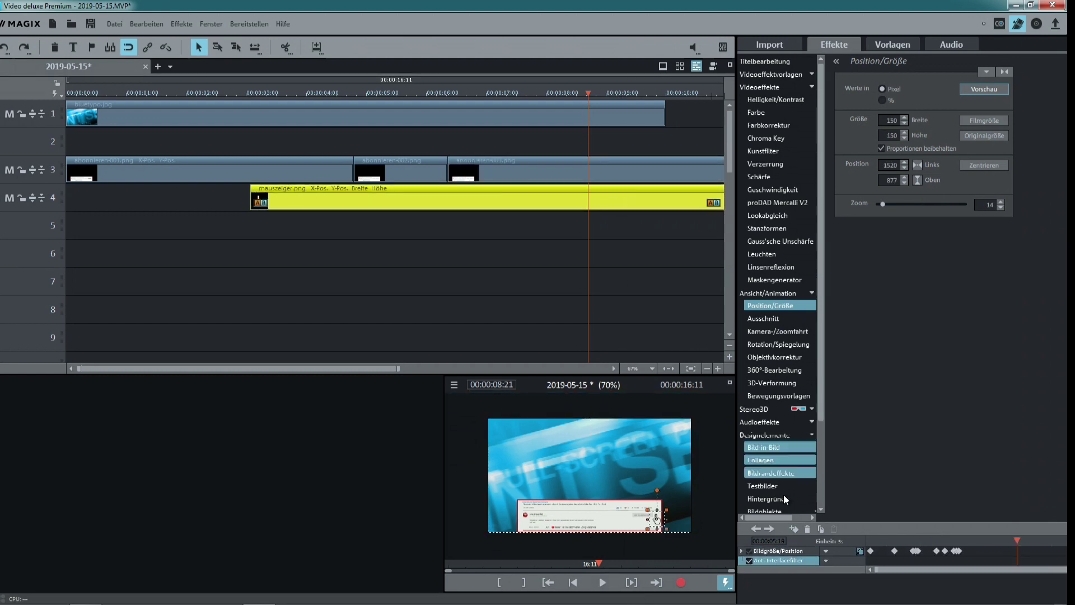
{"action": "left_click", "coordinate": [795, 529]}
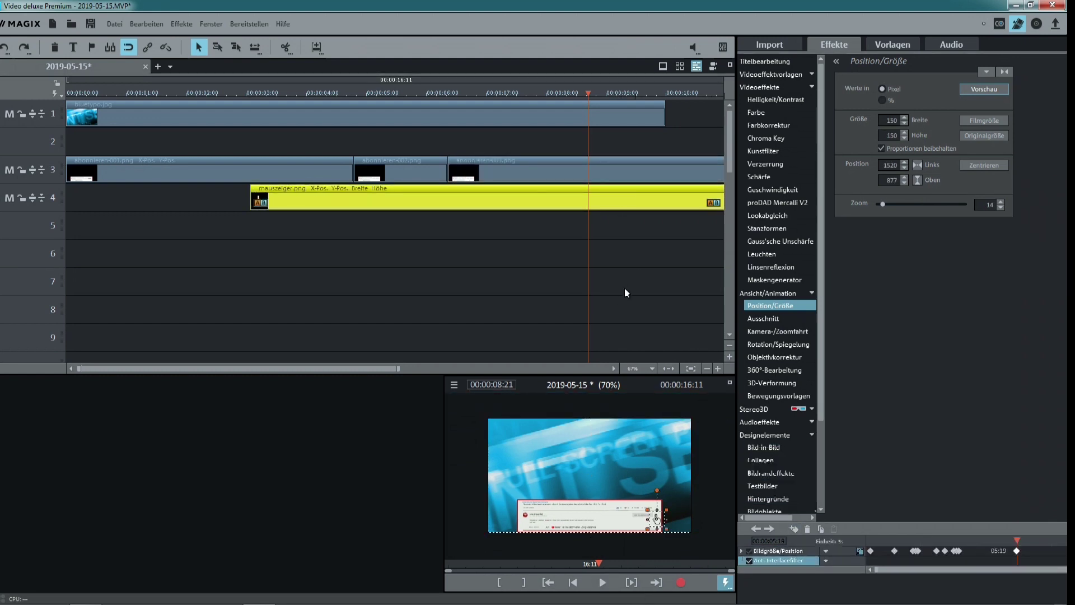
{"action": "left_click", "coordinate": [535, 249]}
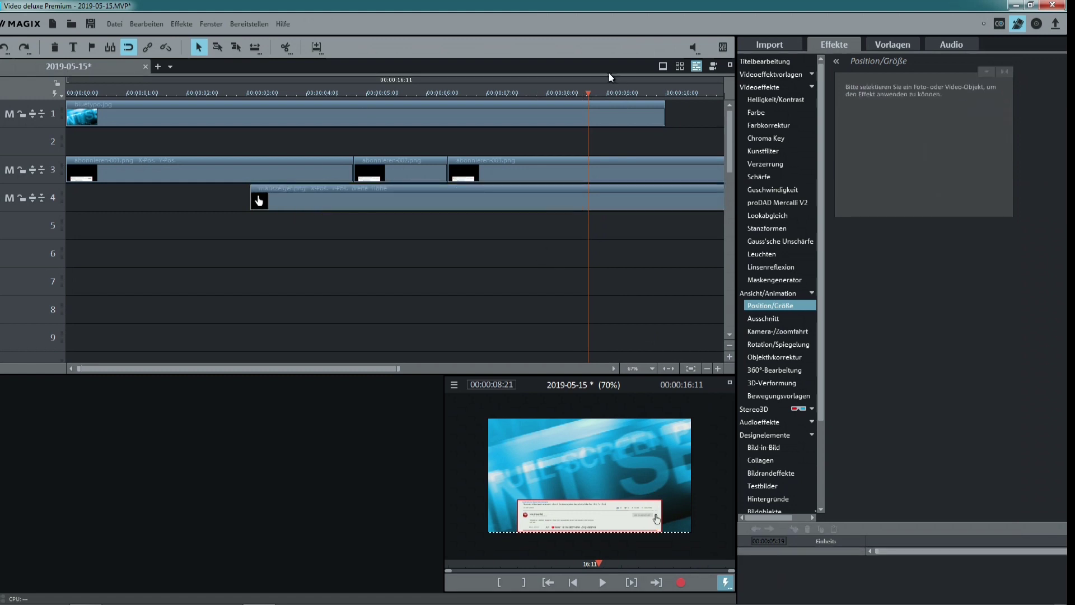
{"action": "left_click_drag", "start_coordinate": [595, 235], "coordinate": [624, 235]}
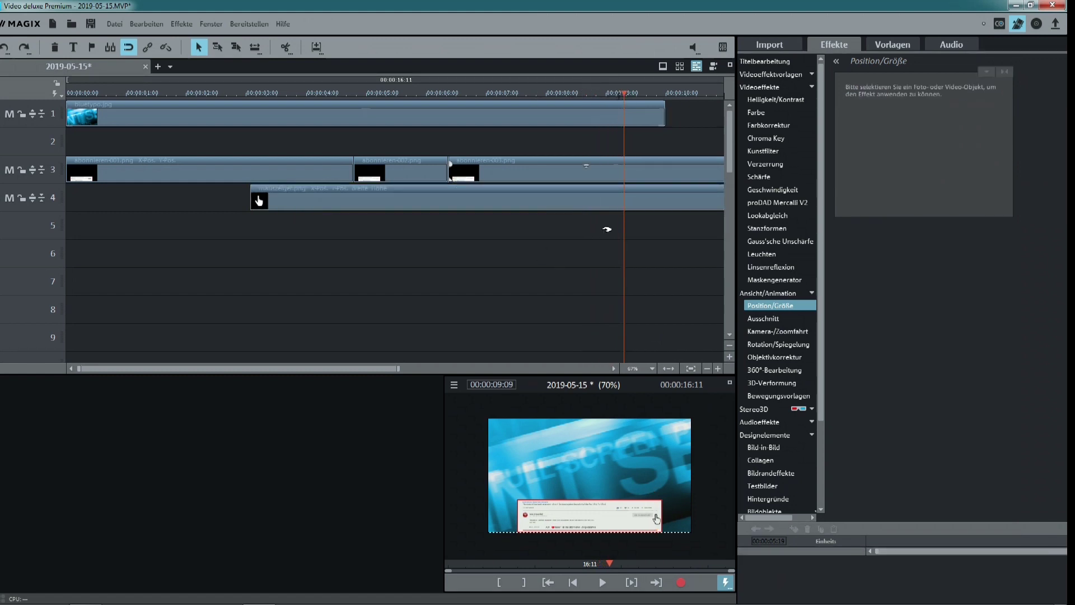
{"action": "left_click", "coordinate": [585, 202]}
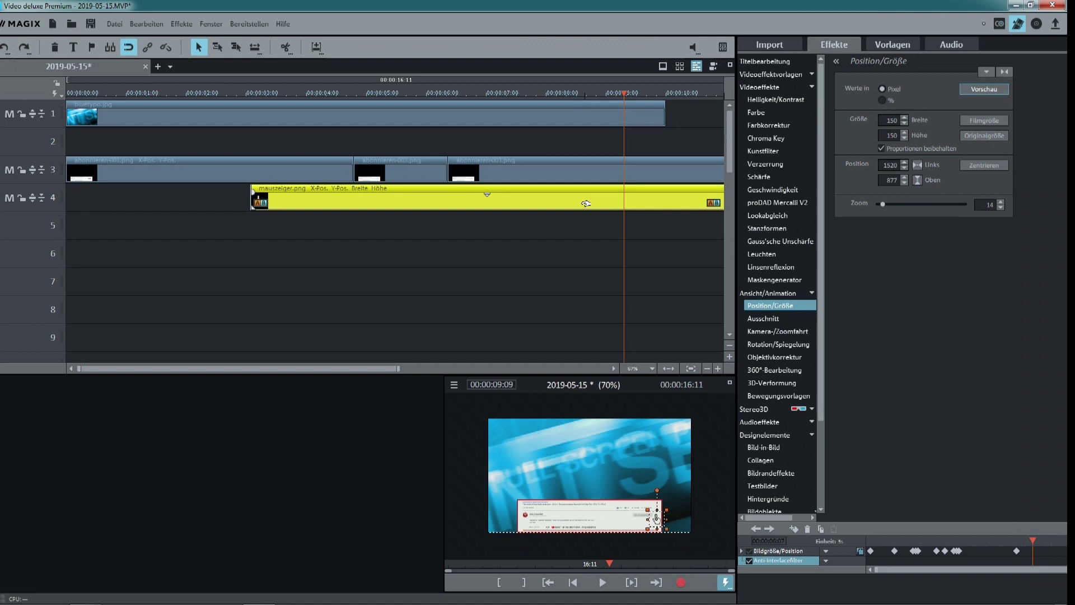
{"action": "left_click_drag", "start_coordinate": [656, 516], "coordinate": [479, 444]}
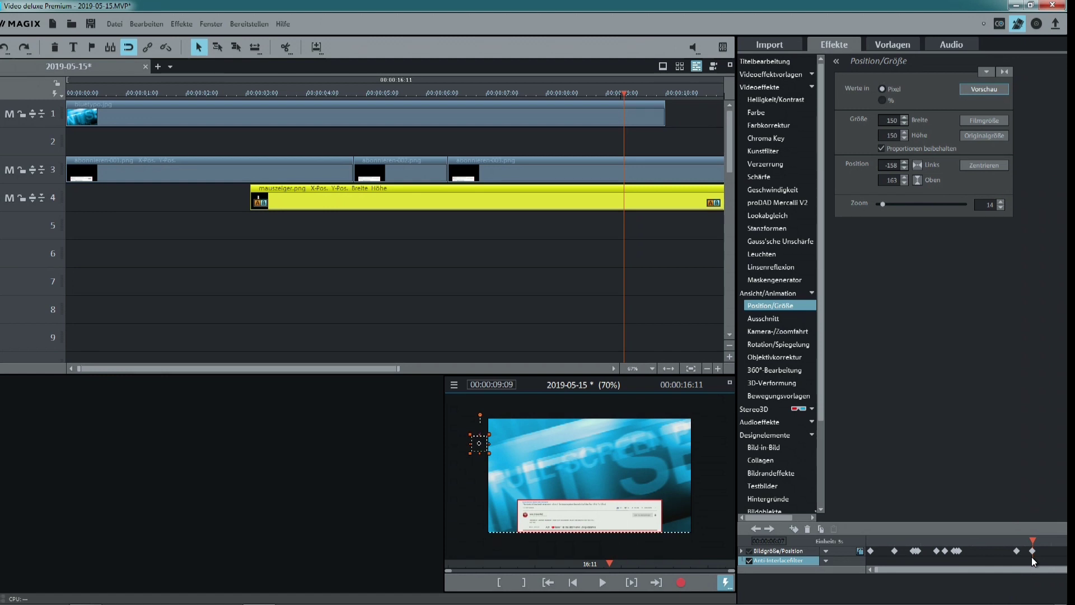
Replay the movie from the start past the point where the hand pointer leaves the frame.
{"action": "left_click", "coordinate": [572, 582]}
{"action": "left_click", "coordinate": [602, 582]}
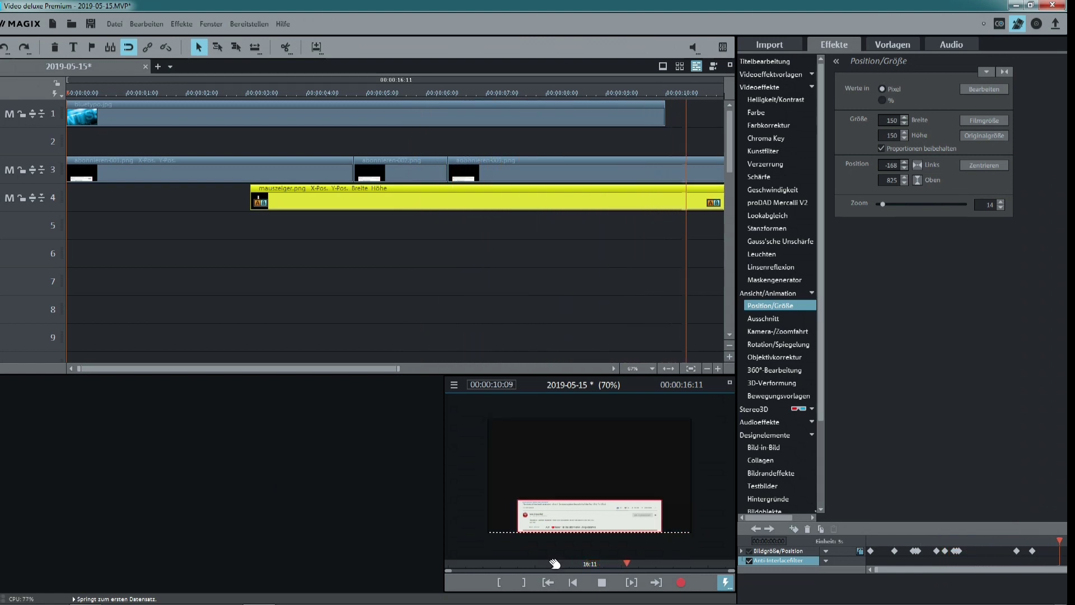
{"action": "left_click", "coordinate": [602, 582]}
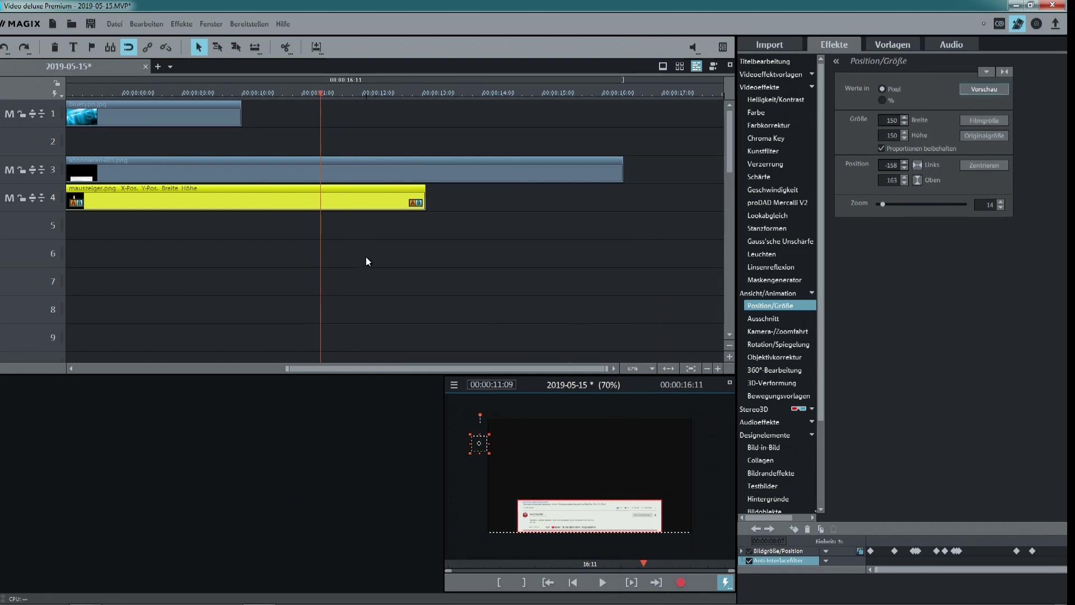
Add a position/size keyframe to abonnieren-003.png at 00:00:09:14, shortly after the pointer's last keyframe.
{"action": "left_click", "coordinate": [548, 582]}
{"action": "left_click", "coordinate": [456, 169]}
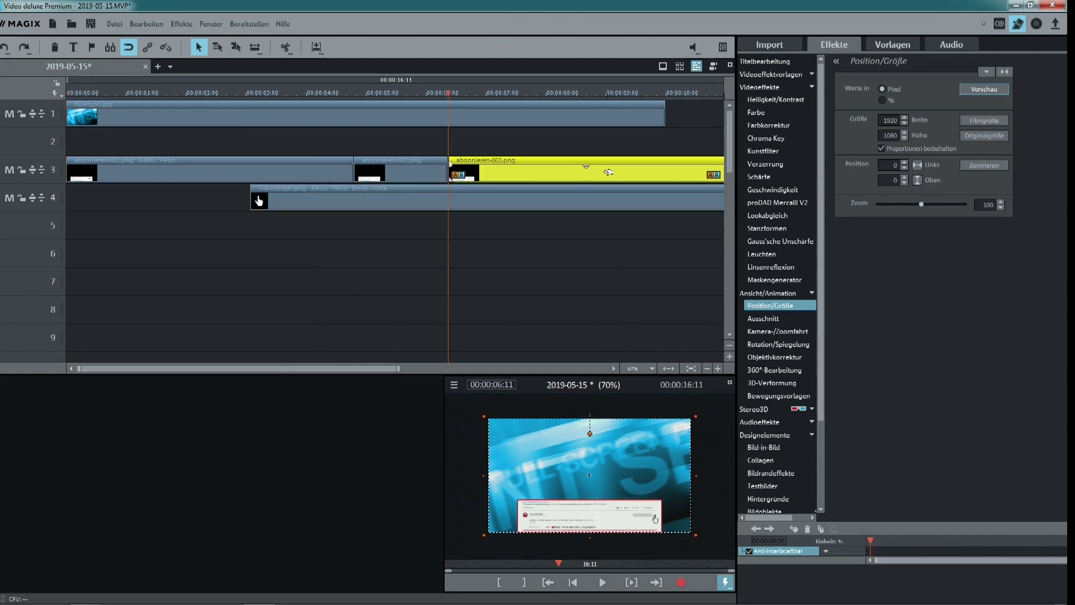
{"action": "left_click", "coordinate": [516, 206]}
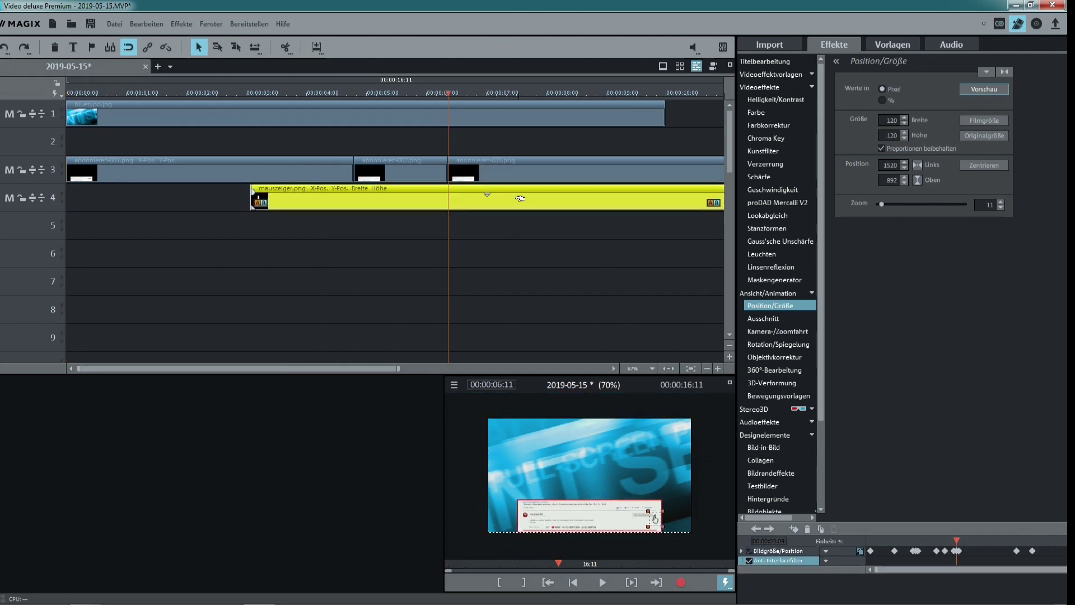
{"action": "left_click", "coordinate": [770, 529]}
{"action": "left_click", "coordinate": [770, 529]}
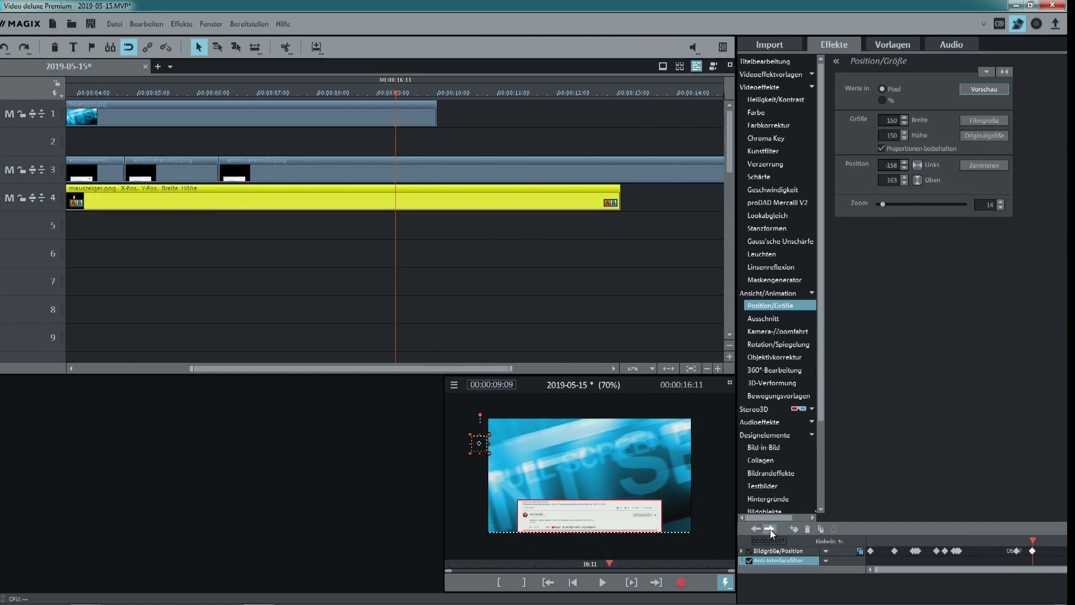
{"action": "left_click", "coordinate": [562, 280]}
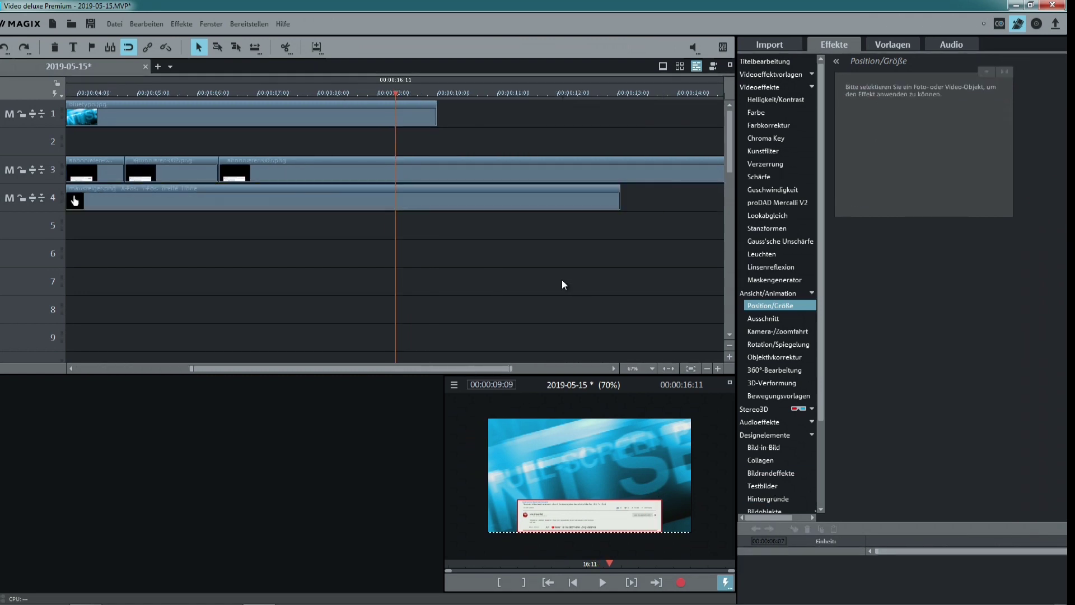
{"action": "key", "text": "space"}
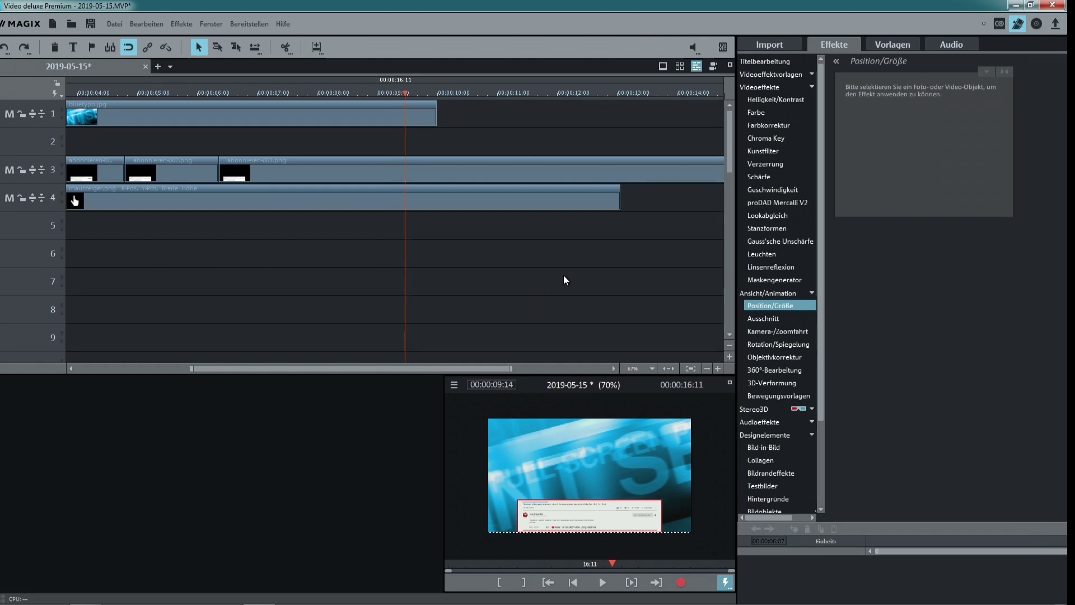
{"action": "left_click", "coordinate": [551, 173]}
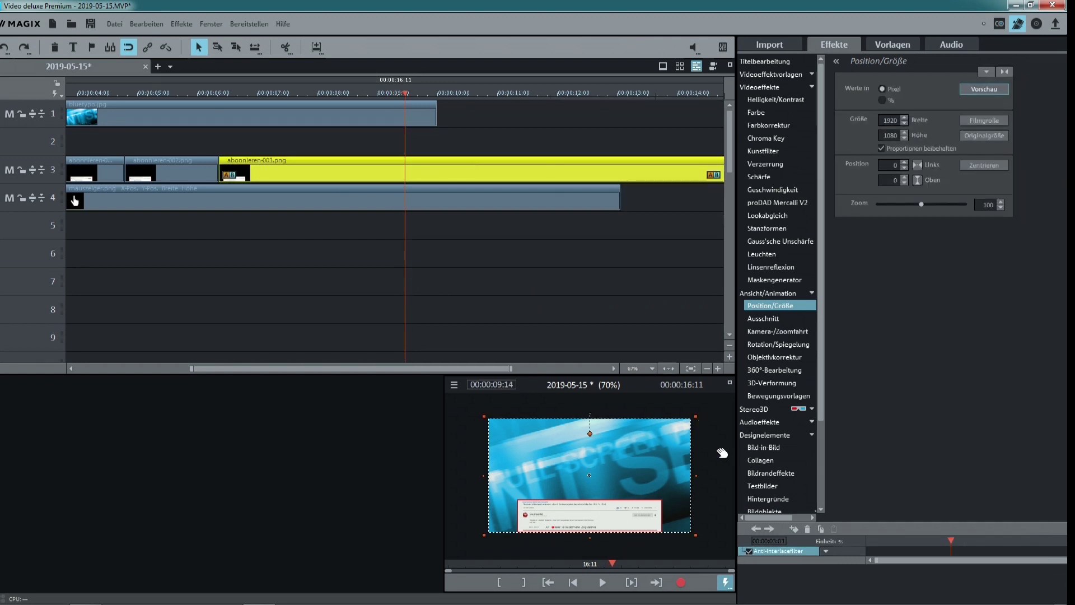
{"action": "left_click", "coordinate": [794, 529]}
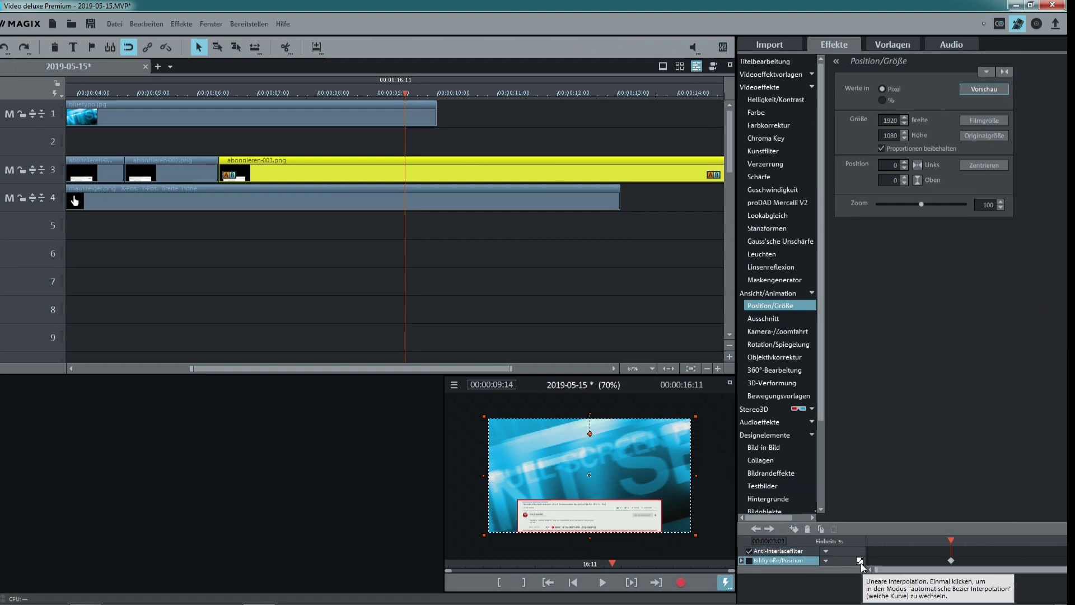
Move the abonnieren-003.png banner below the frame at 00:00:09:24, at 0 px from left and 310 px from top.
{"action": "left_click", "coordinate": [545, 243]}
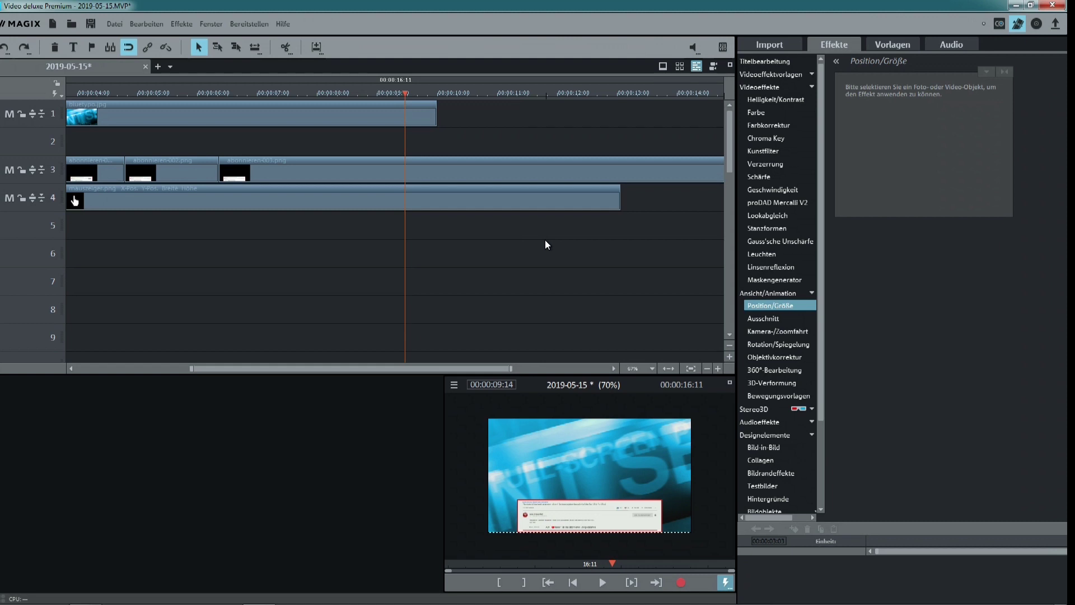
{"action": "key", "text": "space"}
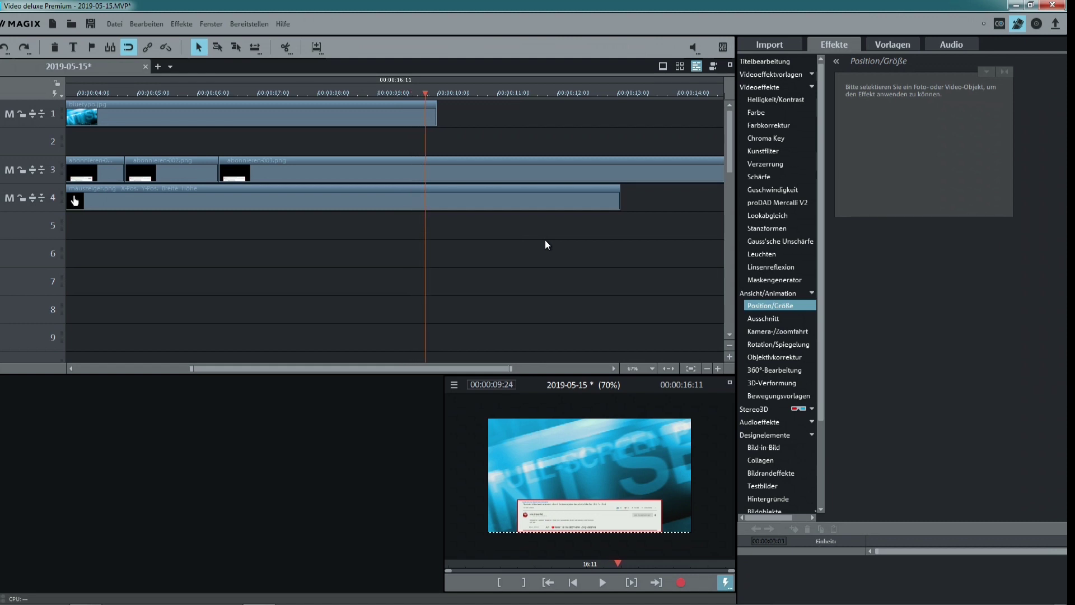
{"action": "left_click", "coordinate": [603, 163]}
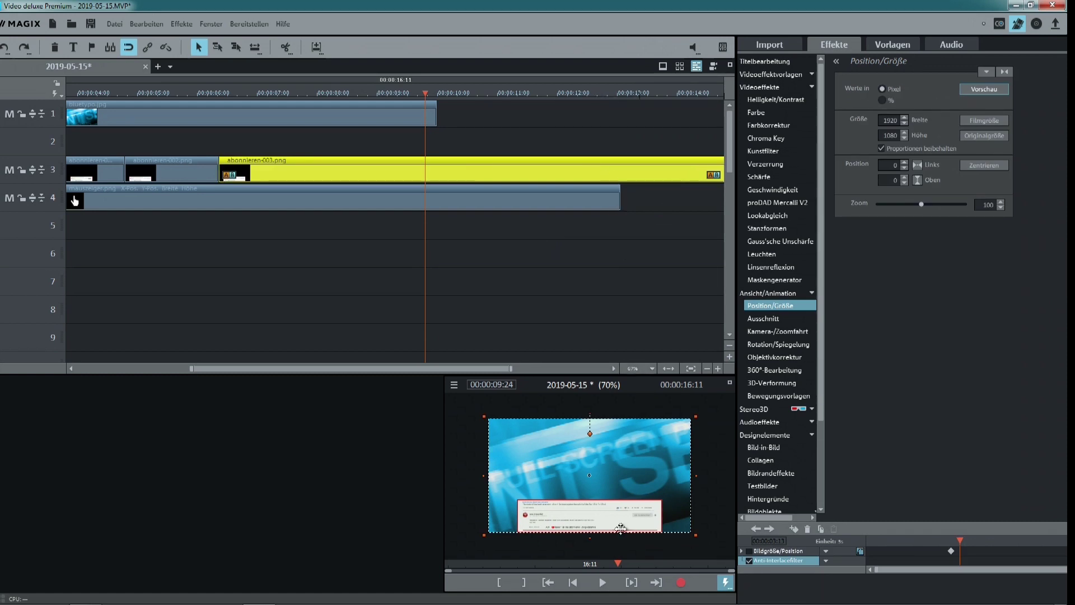
{"action": "left_click_drag", "start_coordinate": [609, 520], "coordinate": [604, 559]}
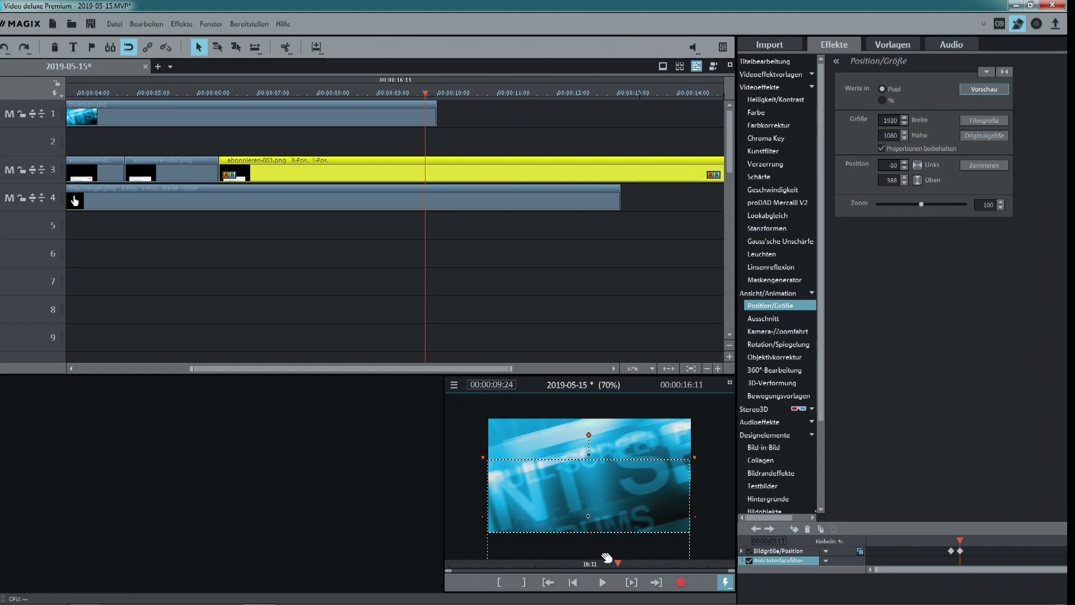
{"action": "left_click_drag", "start_coordinate": [595, 512], "coordinate": [595, 502]}
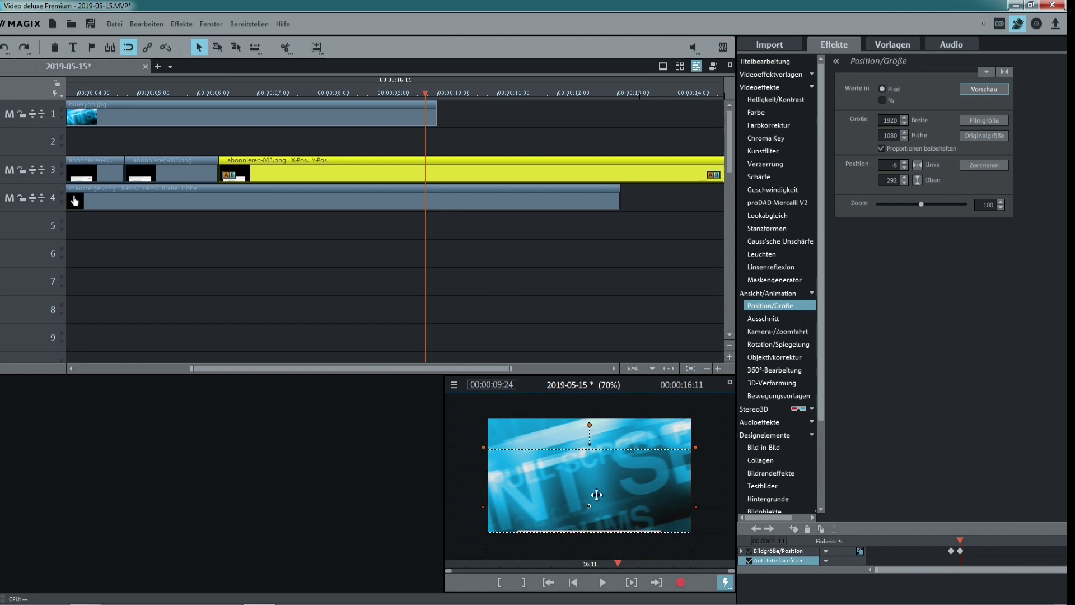
{"action": "double_click", "coordinate": [885, 180]}
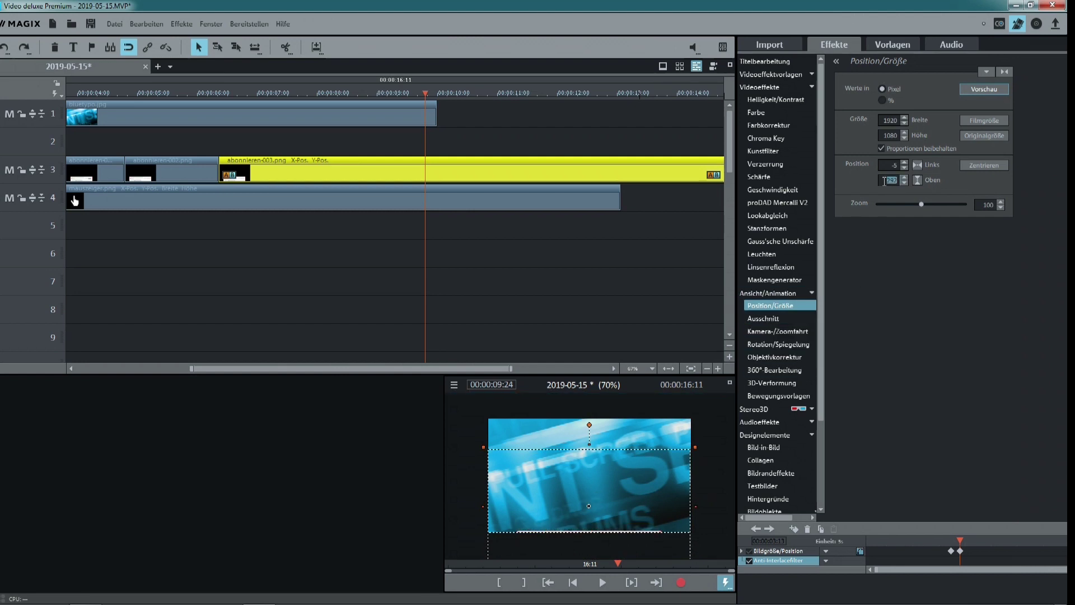
{"action": "type", "text": "310"}
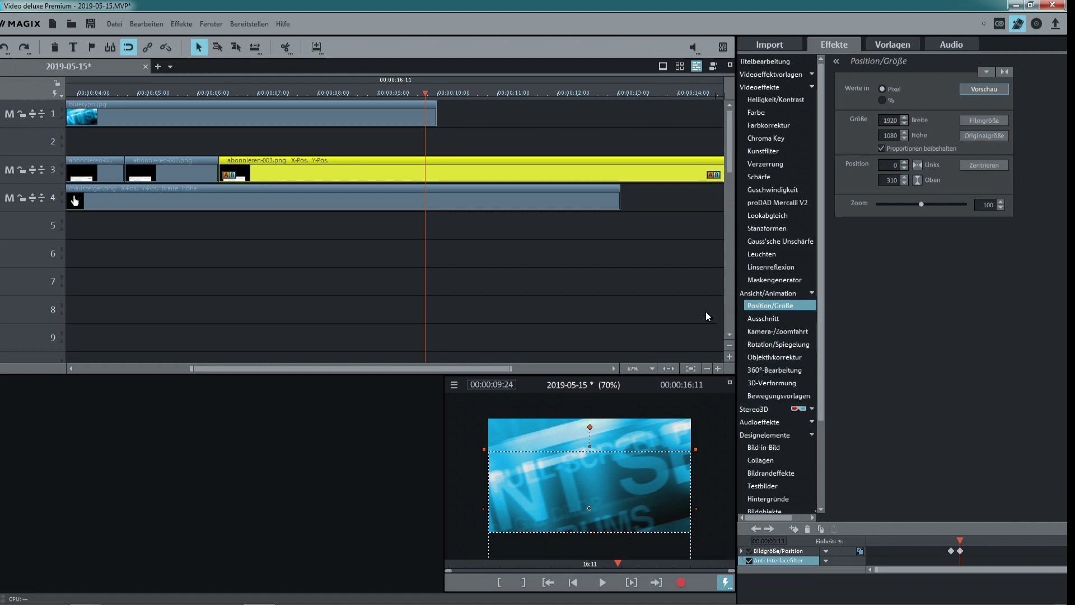
Split all tracks at 00:00:09:25 and delete everything behind the cut.
{"action": "left_click", "coordinate": [586, 273]}
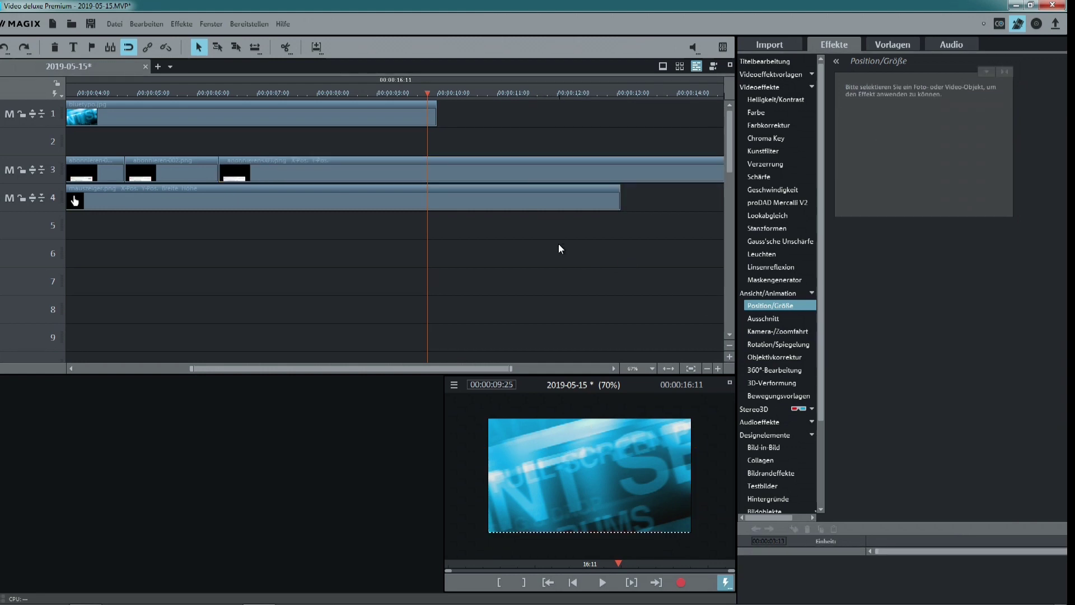
{"action": "key", "text": "z"}
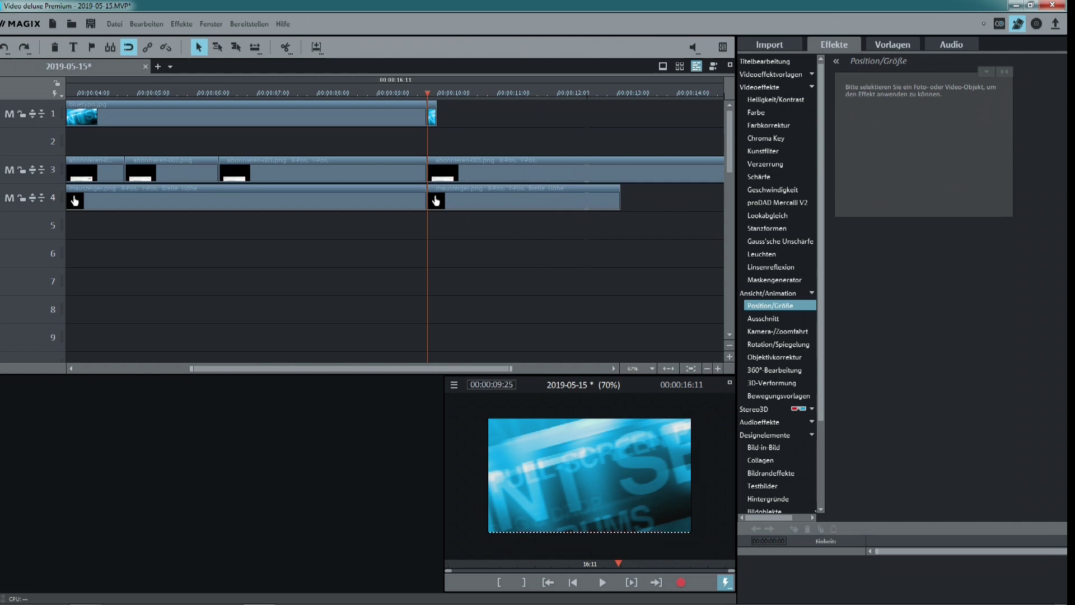
{"action": "left_click", "coordinate": [532, 199]}
{"action": "key", "text": "Delete"}
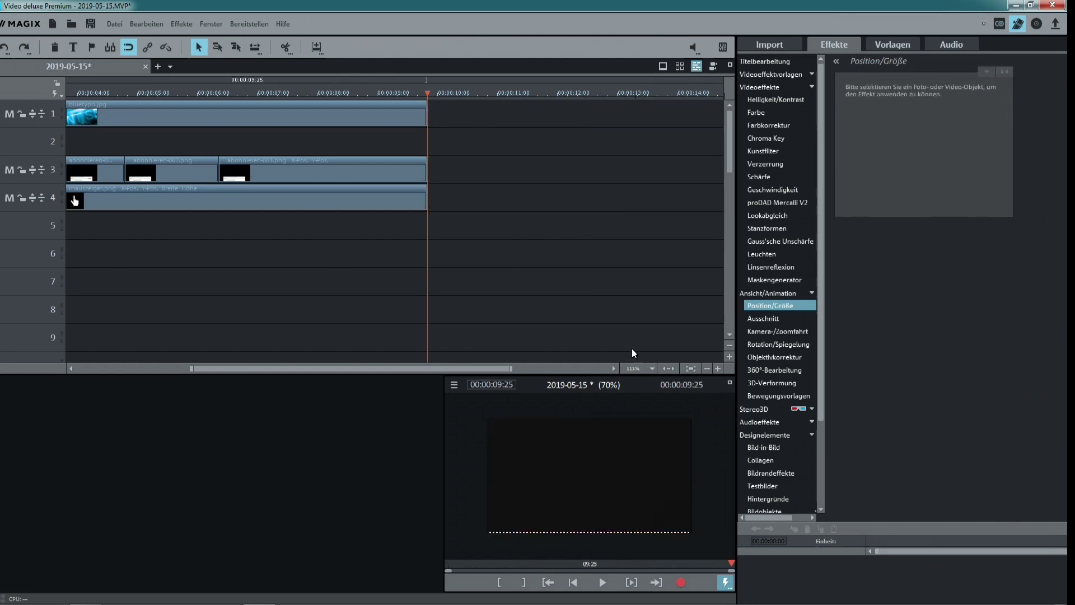
Play the movie from the start to check the complete banner animation, stopping past the end of the clips.
{"action": "left_click", "coordinate": [572, 582]}
{"action": "left_click", "coordinate": [604, 583]}
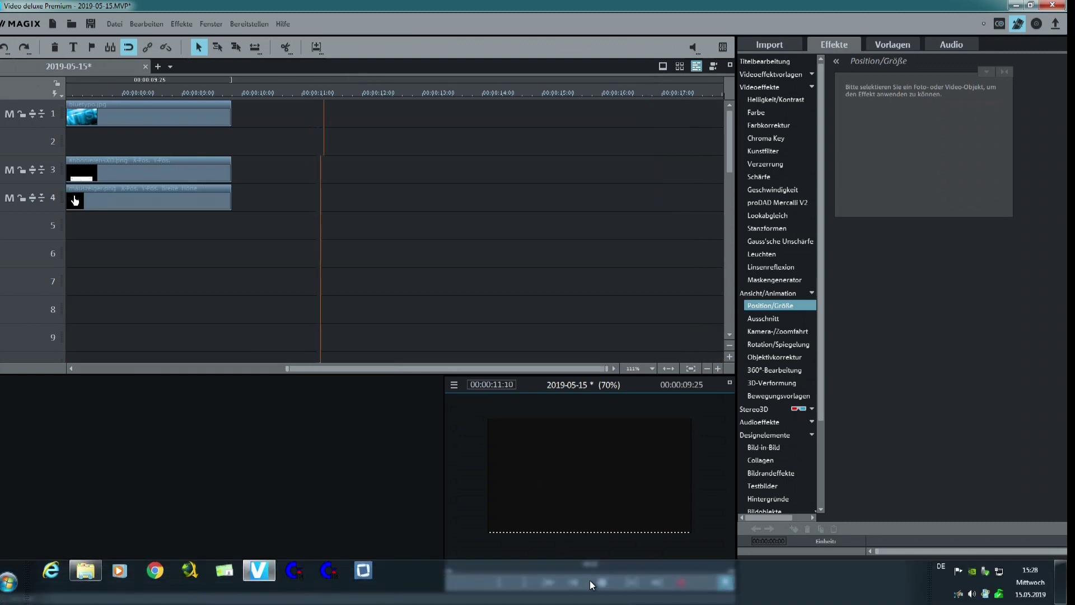
{"action": "left_click", "coordinate": [602, 582]}
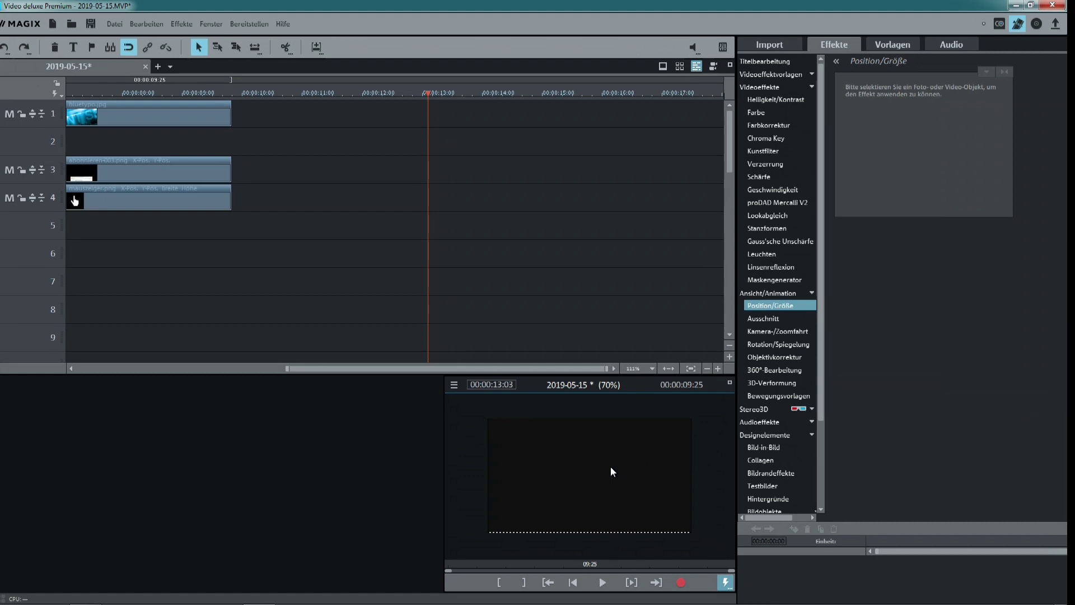
Replay the whole movie from the start in the enlarged preview, stopping past the end and restoring the normal monitor size.
{"action": "left_click", "coordinate": [572, 582]}
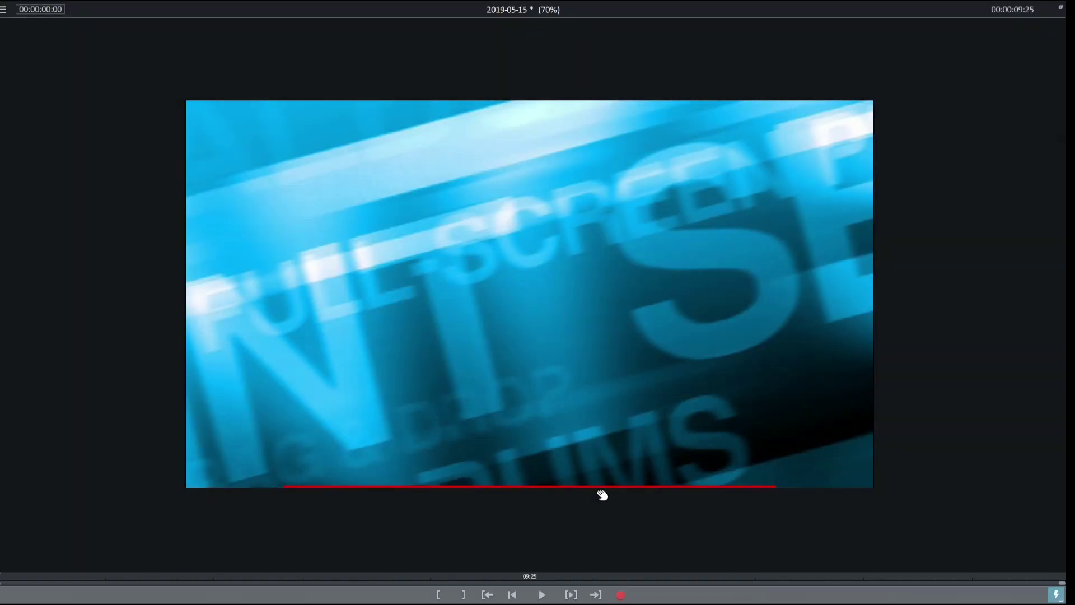
{"action": "left_click", "coordinate": [542, 595]}
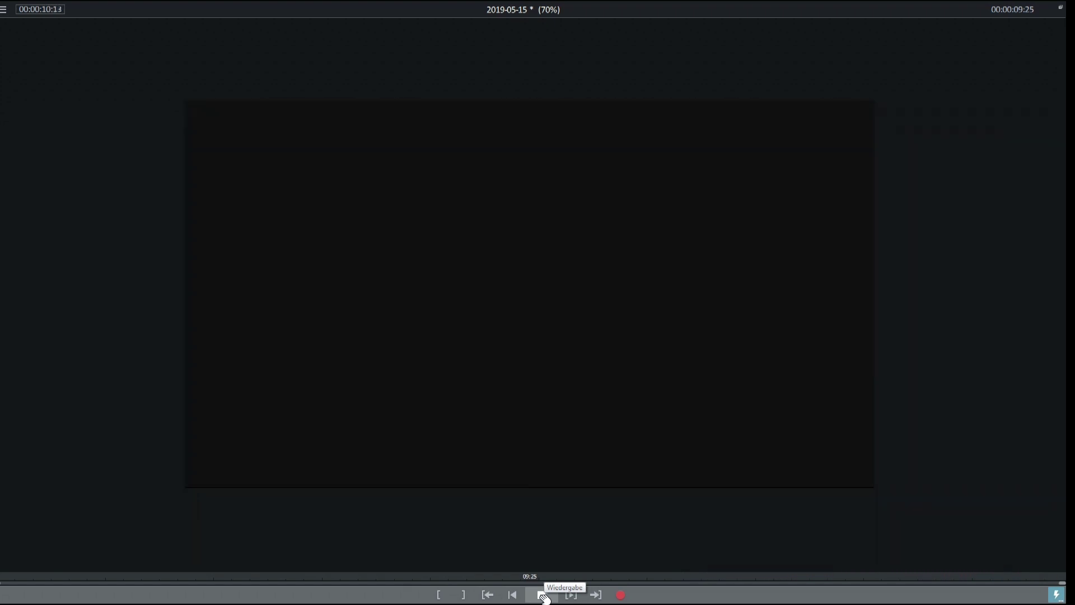
{"action": "left_click", "coordinate": [542, 595]}
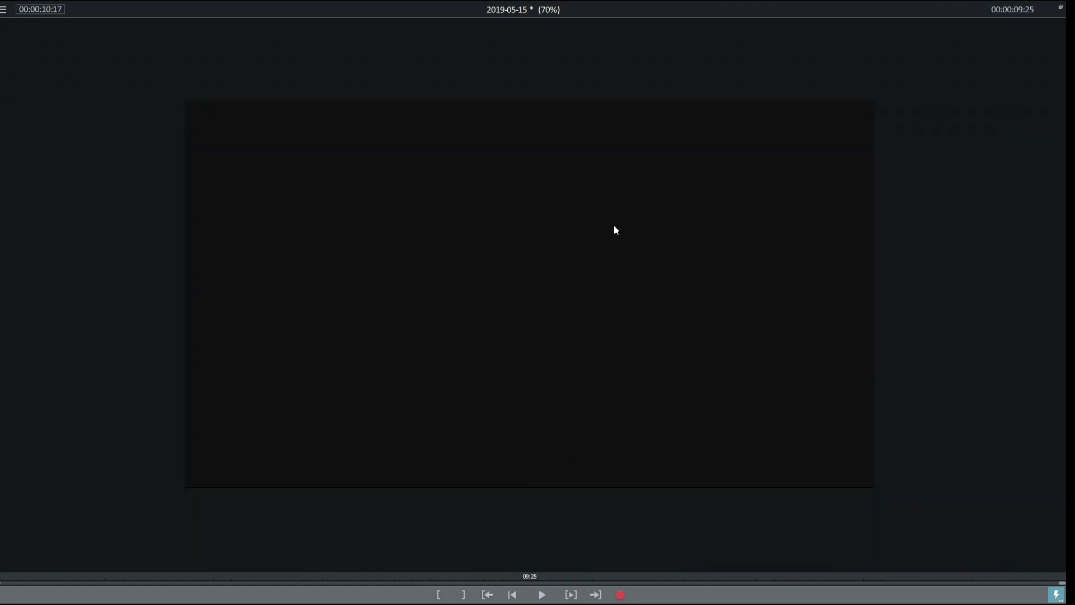
{"action": "double_click", "coordinate": [732, 163]}
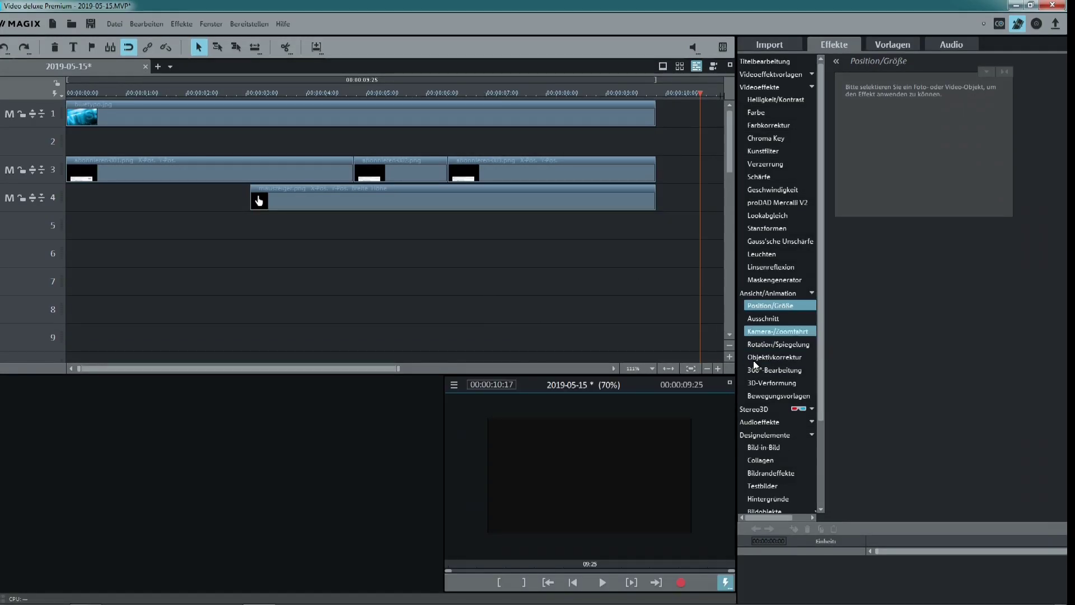
Return to the start of the movie and delete the blue background clip from track 1.
{"action": "left_click", "coordinate": [572, 582]}
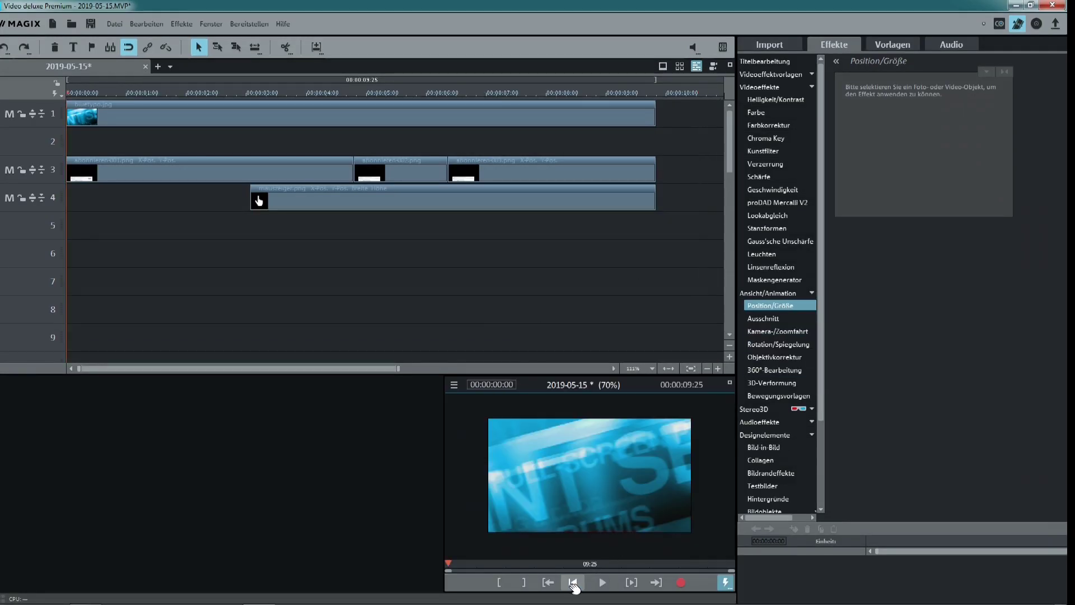
{"action": "left_click", "coordinate": [468, 110]}
{"action": "key", "text": "Delete"}
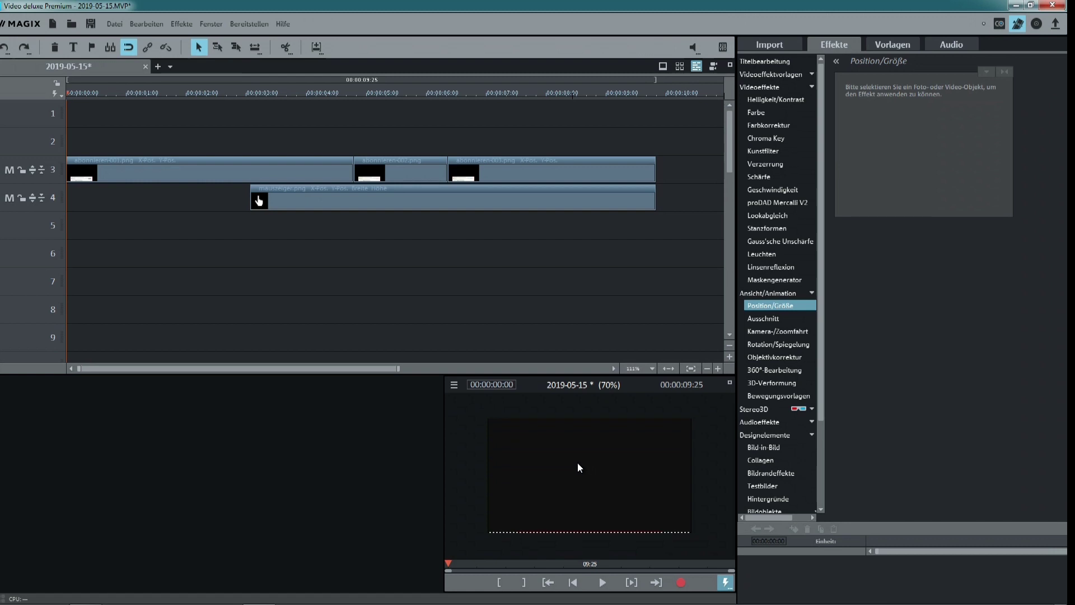
Switch to Windows Explorer and open the Geräusche folder inside Neuer Ordner, with the timeline visible beside the window.
{"action": "left_click", "coordinate": [560, 171]}
{"action": "mouse_move", "coordinate": [84, 602]}
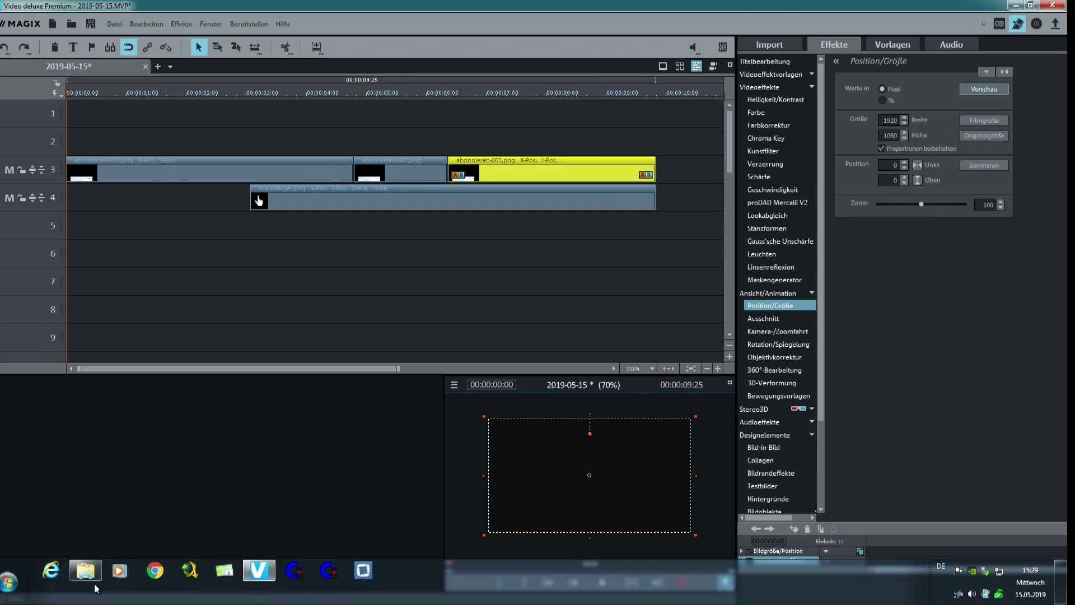
{"action": "left_click", "coordinate": [86, 573]}
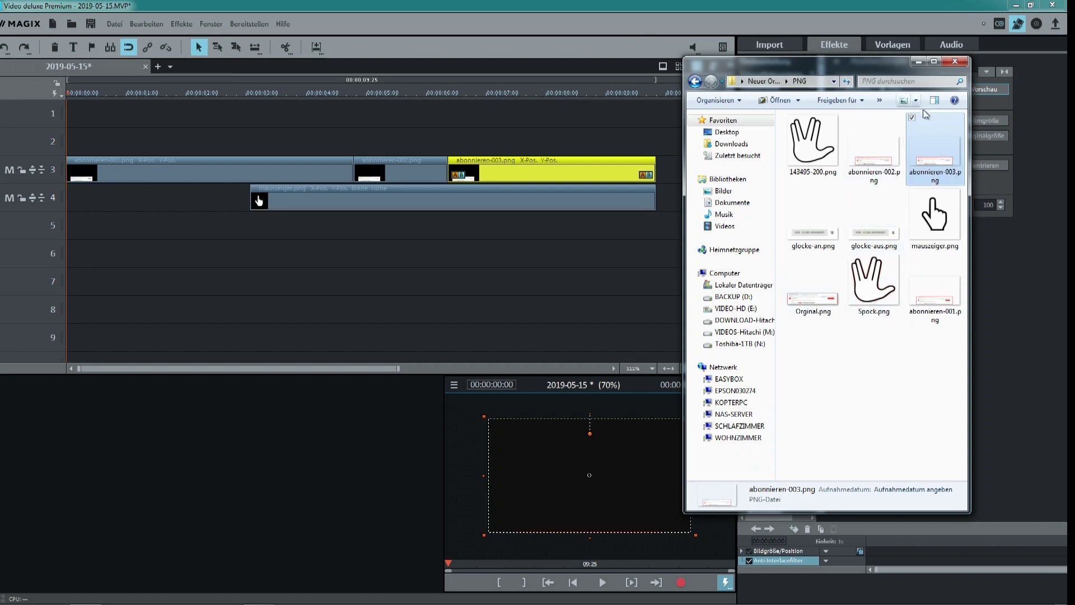
{"action": "left_click", "coordinate": [934, 61]}
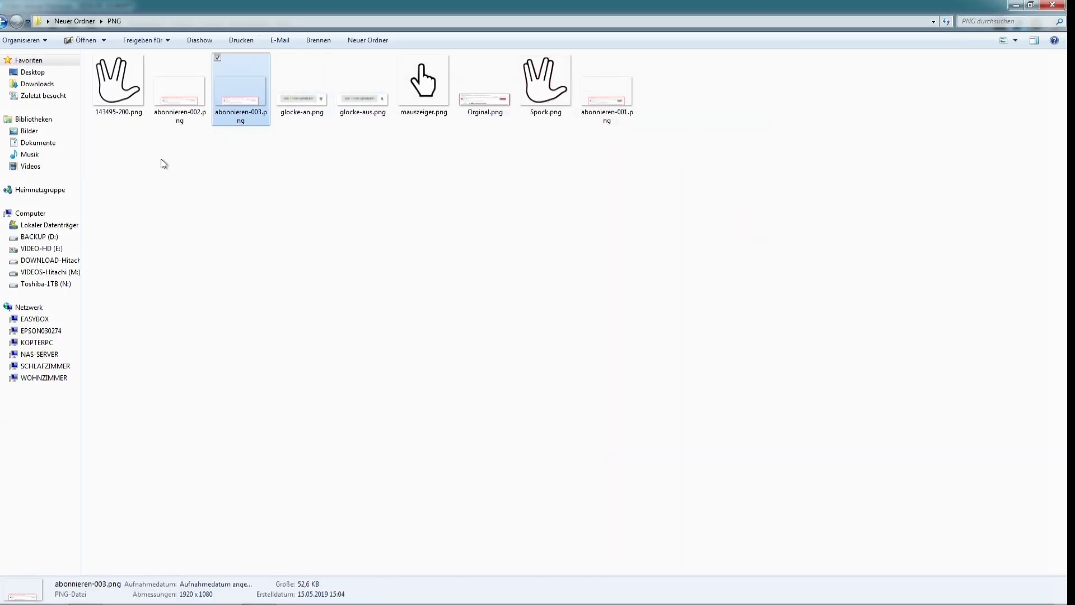
{"action": "left_click", "coordinate": [71, 25]}
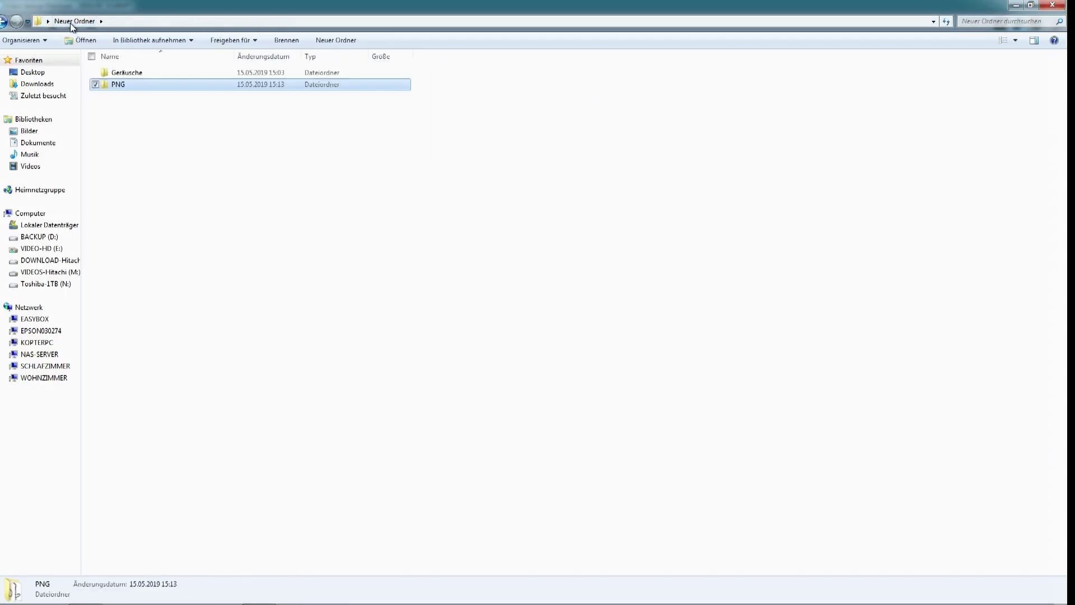
{"action": "double_click", "coordinate": [126, 73]}
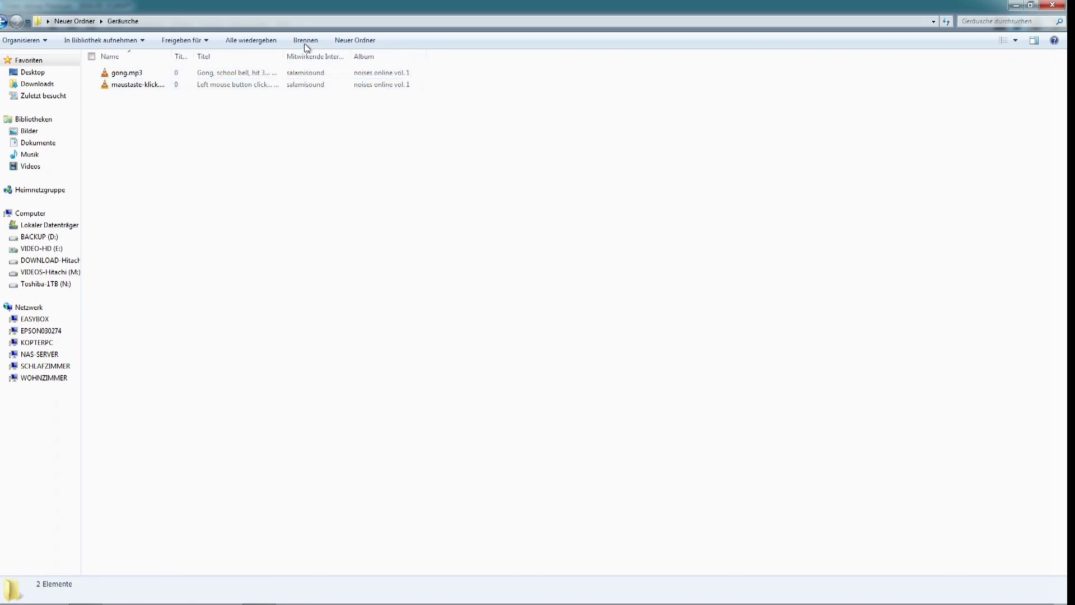
{"action": "double_click", "coordinate": [313, 6]}
Add gong.mp3 to track 7 and maustaste-klick.mp3 to track 9, closing the Explorer window.
{"action": "left_click_drag", "start_coordinate": [818, 137], "coordinate": [343, 291]}
{"action": "left_click_drag", "start_coordinate": [828, 145], "coordinate": [428, 337]}
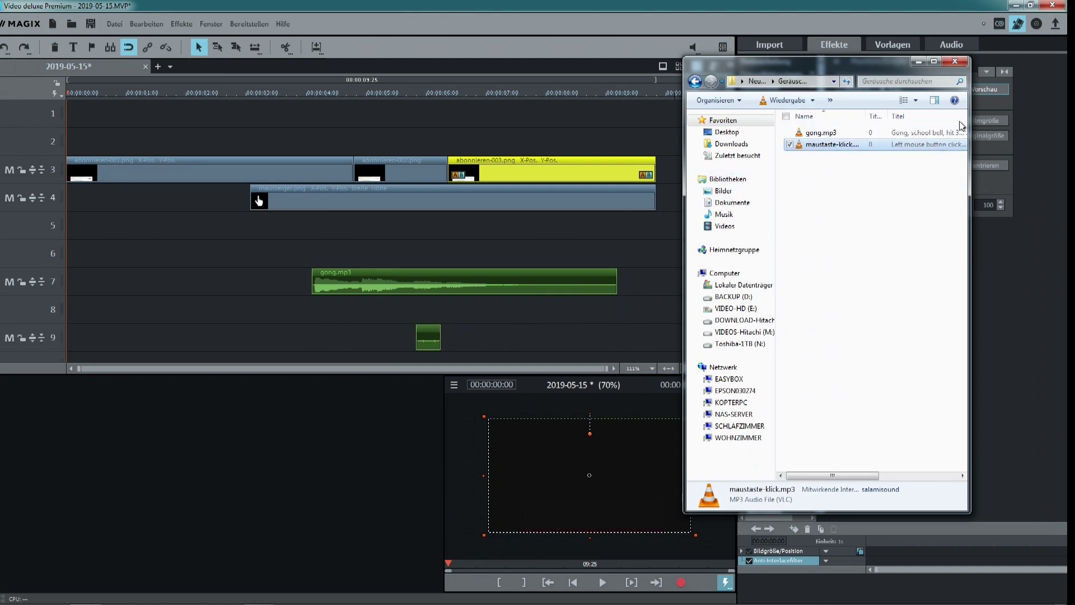
{"action": "left_click", "coordinate": [954, 62]}
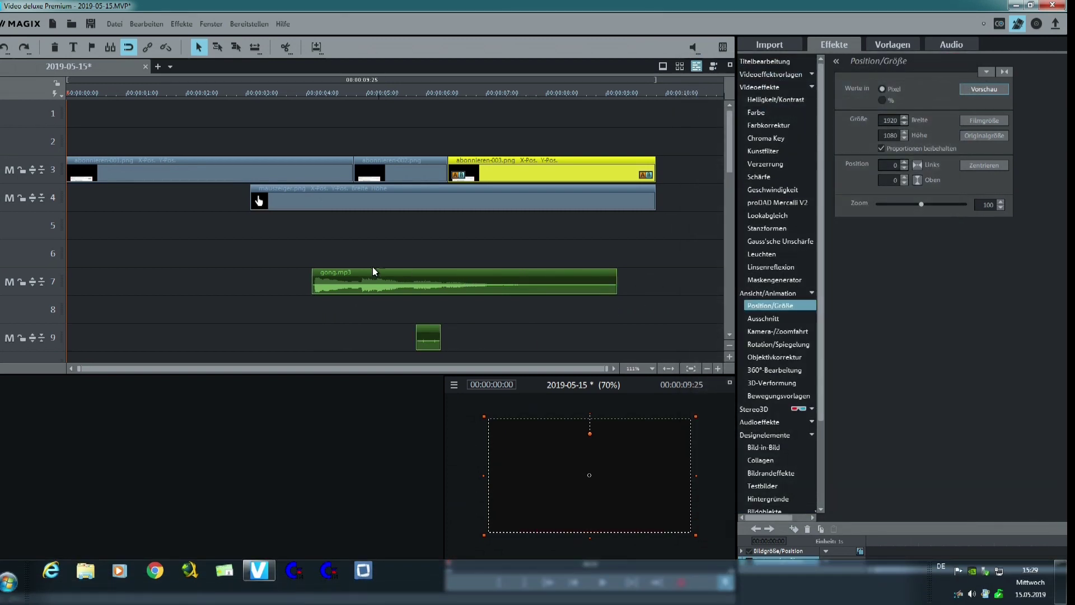
Move both sounds to track 5, with gong.mp3 below abonnieren-003.png and maustaste-klick.mp3 at the start of mauszeiger.png.
{"action": "left_click_drag", "start_coordinate": [353, 269], "coordinate": [506, 214]}
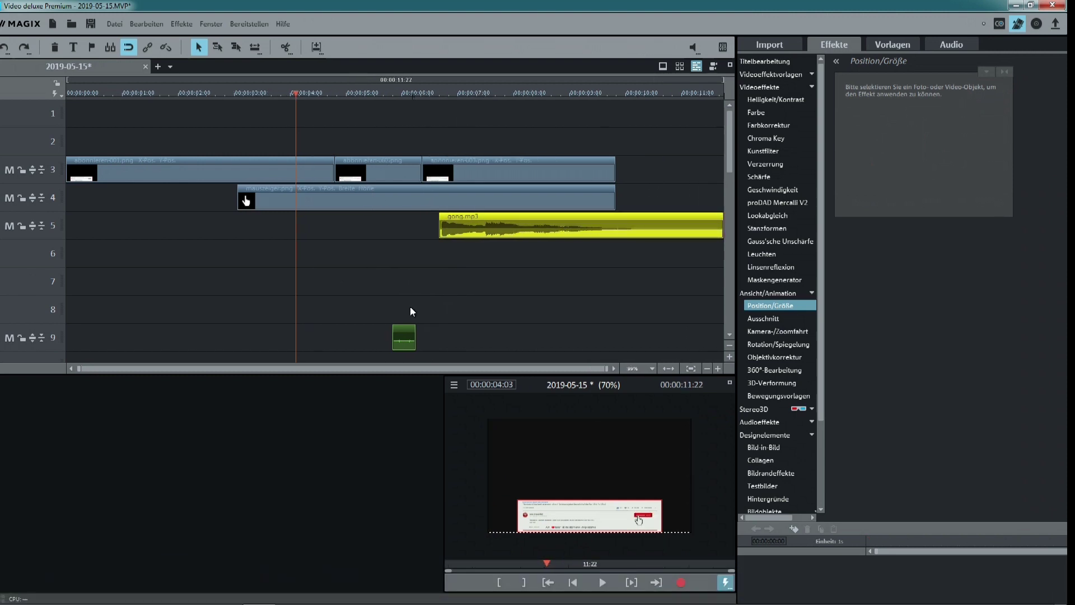
{"action": "left_click_drag", "start_coordinate": [409, 326], "coordinate": [252, 225]}
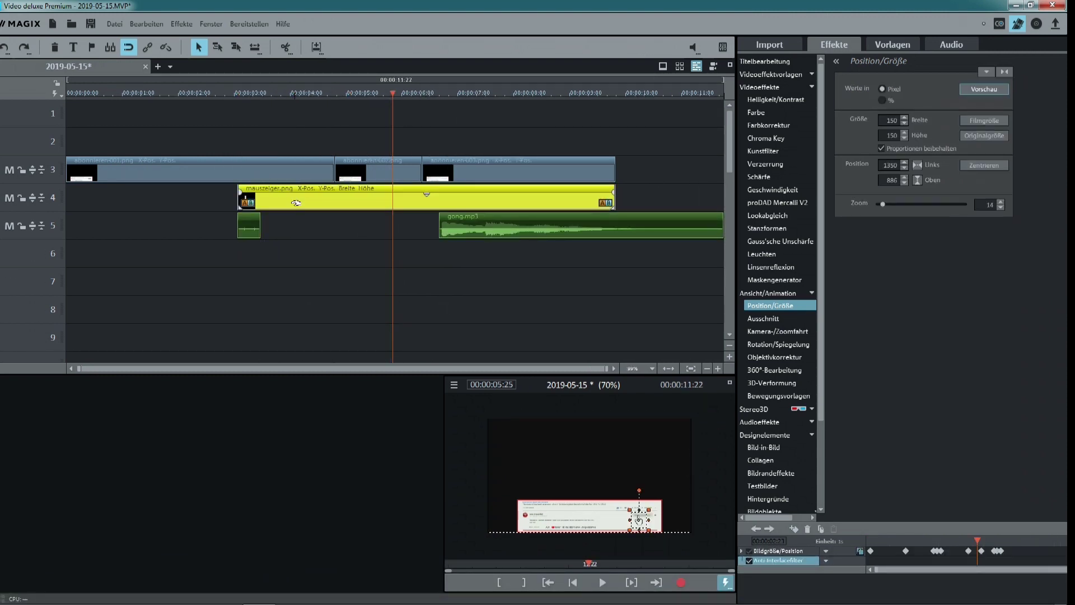
Find the hand pointer's click keyframe at 00:00:04:24 and move maustaste-klick.mp3 on track 5 to start there.
{"action": "left_click", "coordinate": [755, 528]}
{"action": "left_click", "coordinate": [755, 529]}
{"action": "left_click", "coordinate": [755, 528]}
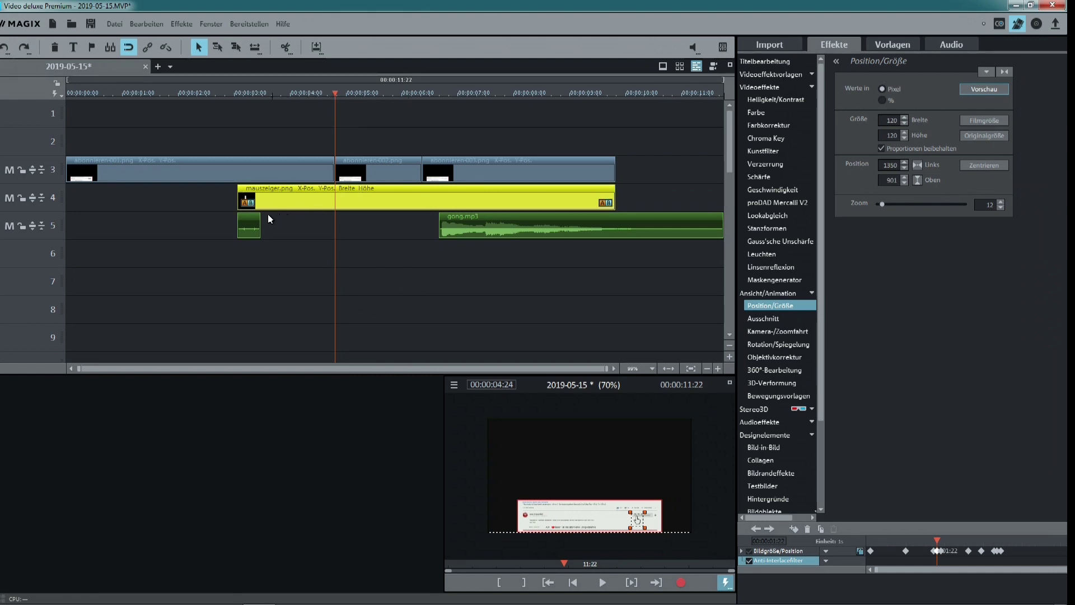
{"action": "left_click_drag", "start_coordinate": [251, 214], "coordinate": [350, 215]}
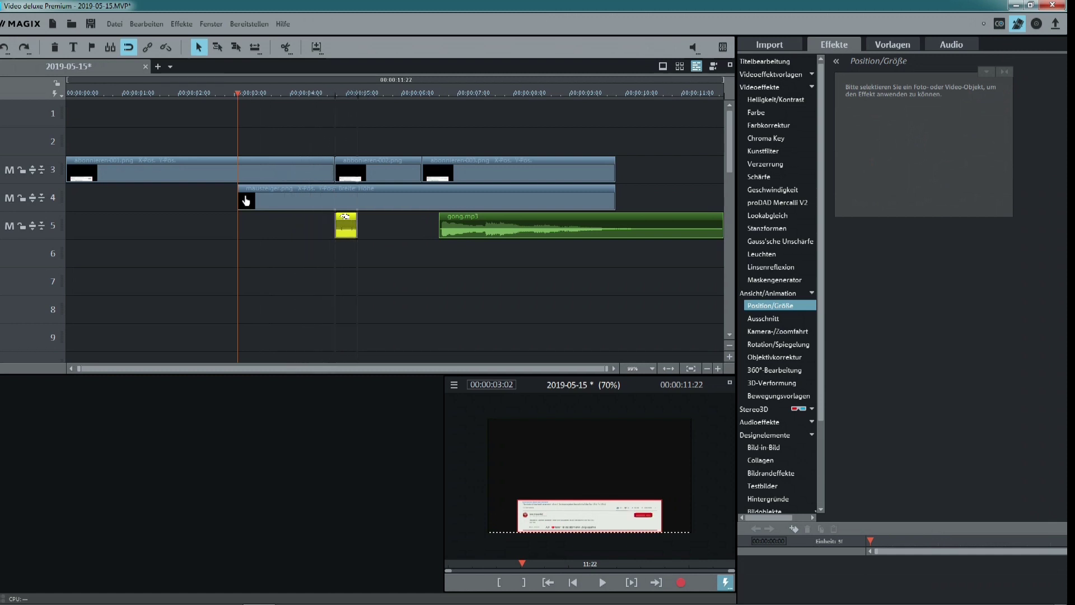
{"action": "left_click", "coordinate": [361, 269]}
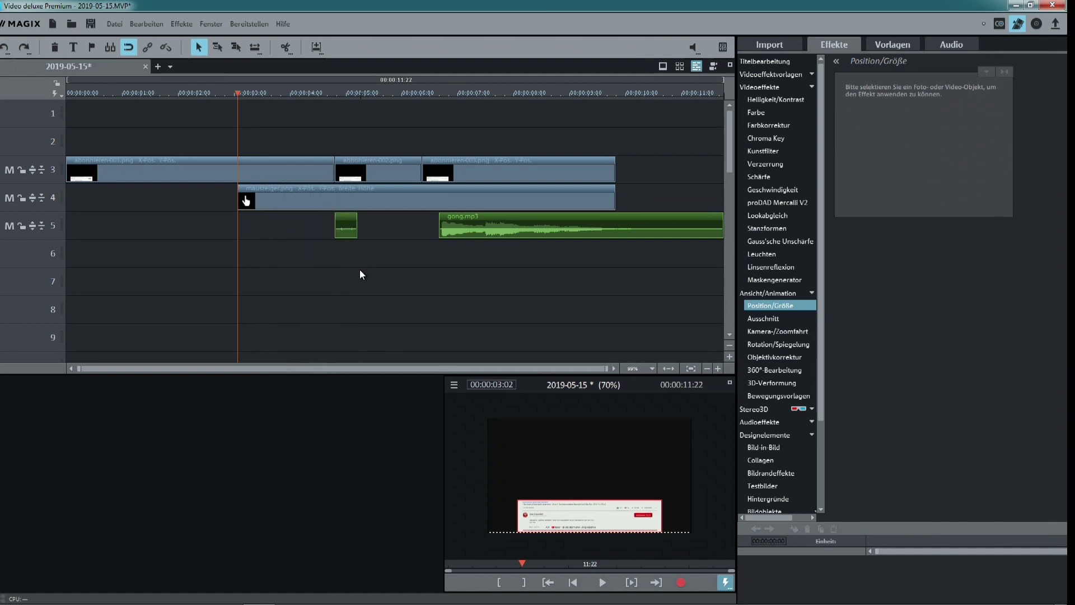
Shift maustaste-klick.mp3 on track 5 earlier so it starts at 00:00:04:22.
{"action": "scroll", "coordinate": [361, 269], "scroll_direction": "up", "scroll_amount": 5}
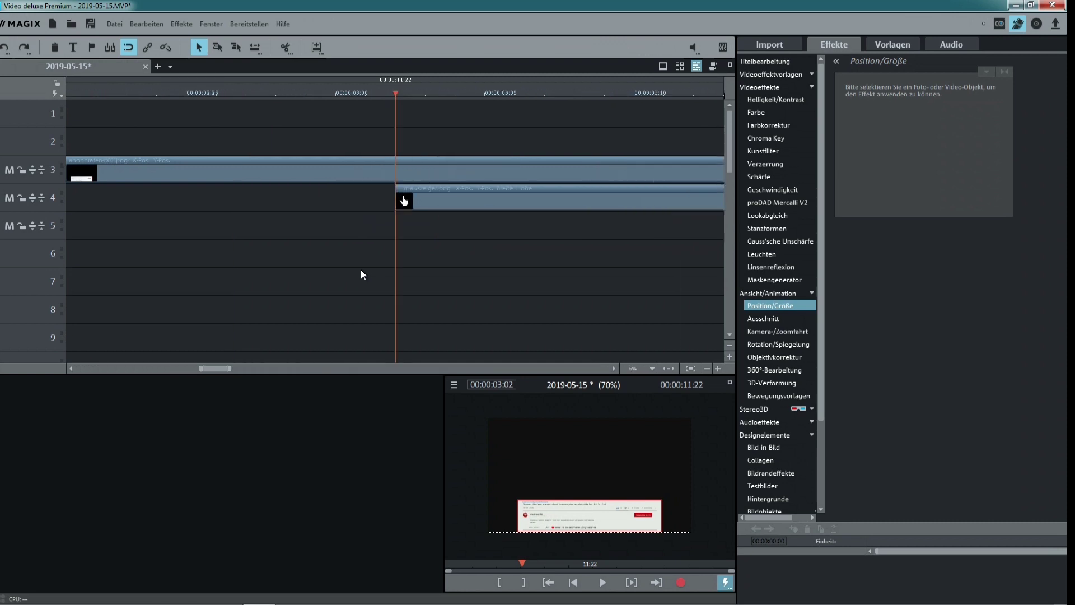
{"action": "left_click_drag", "start_coordinate": [224, 368], "coordinate": [227, 365]}
{"action": "scroll", "coordinate": [249, 330], "scroll_direction": "down", "scroll_amount": 5}
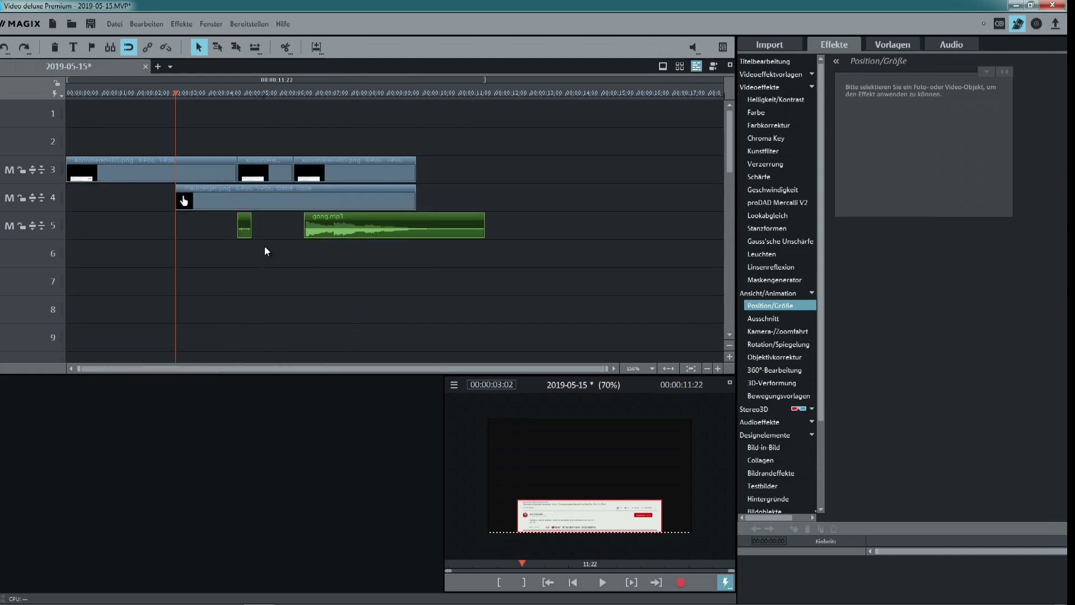
{"action": "left_click", "coordinate": [244, 220]}
{"action": "scroll", "coordinate": [280, 274], "scroll_direction": "up", "scroll_amount": 5}
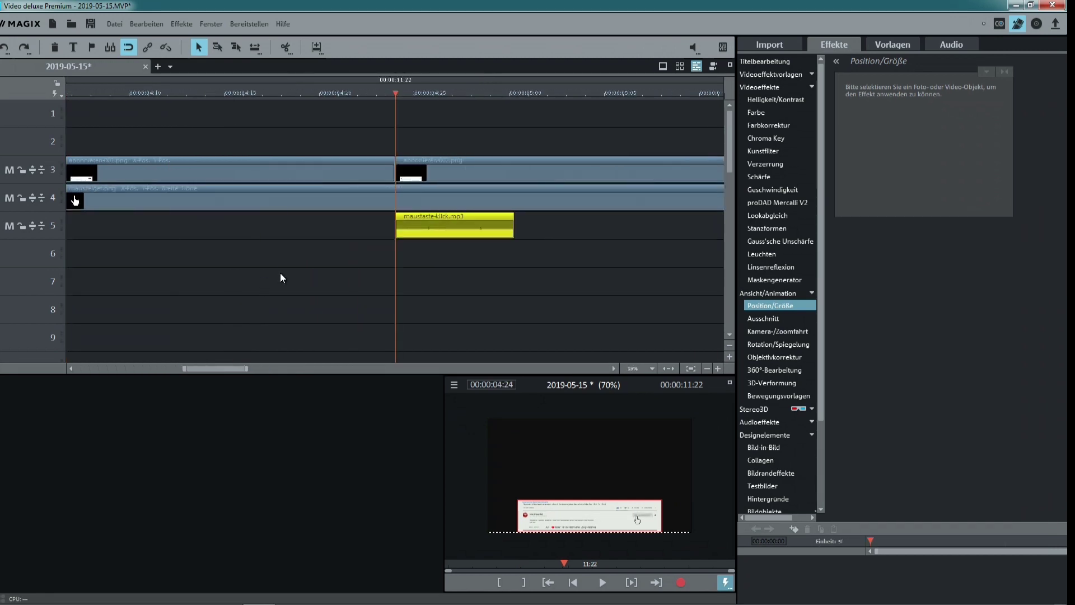
{"action": "scroll", "coordinate": [306, 282], "scroll_direction": "up", "scroll_amount": 1}
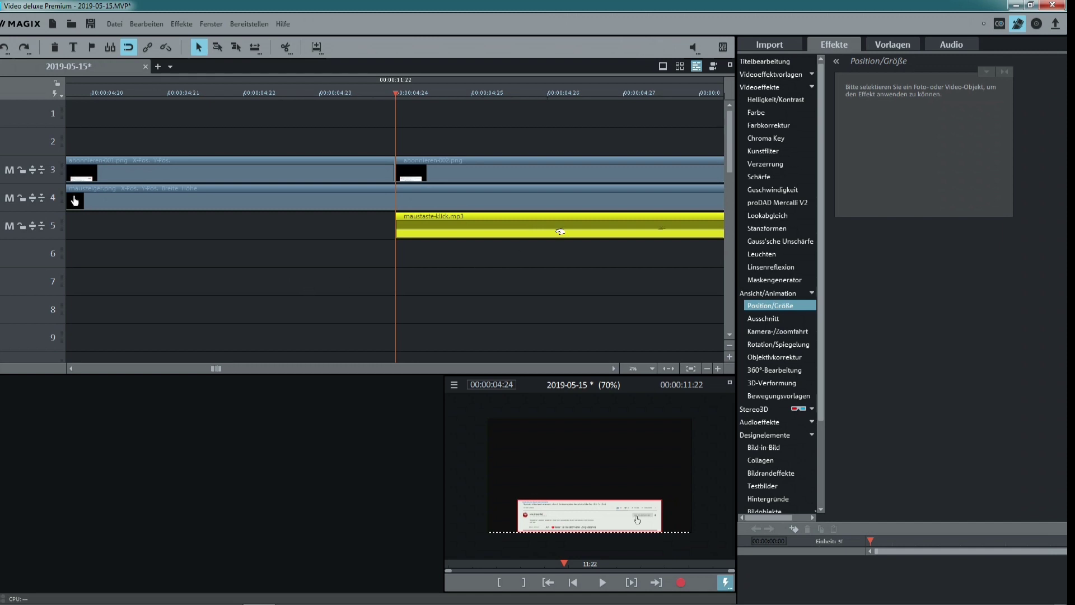
{"action": "left_click_drag", "start_coordinate": [560, 228], "coordinate": [560, 206]}
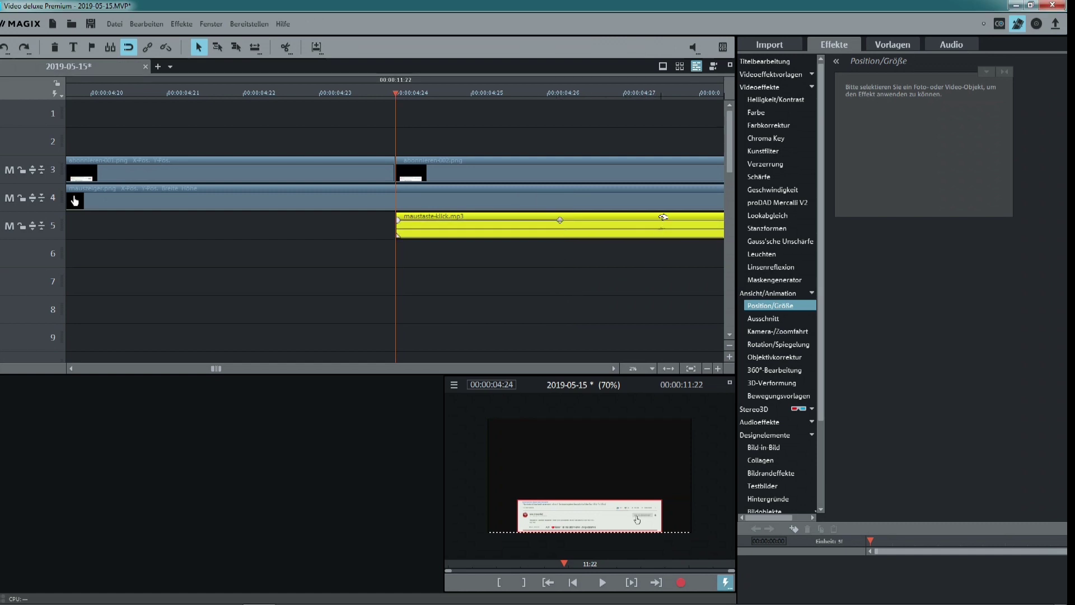
{"action": "left_click_drag", "start_coordinate": [663, 218], "coordinate": [478, 218]}
Split maustaste-klick.mp3 at 00:00:04:25, just before its click peak, and delete the silent front part.
{"action": "left_click_drag", "start_coordinate": [395, 92], "coordinate": [502, 144]}
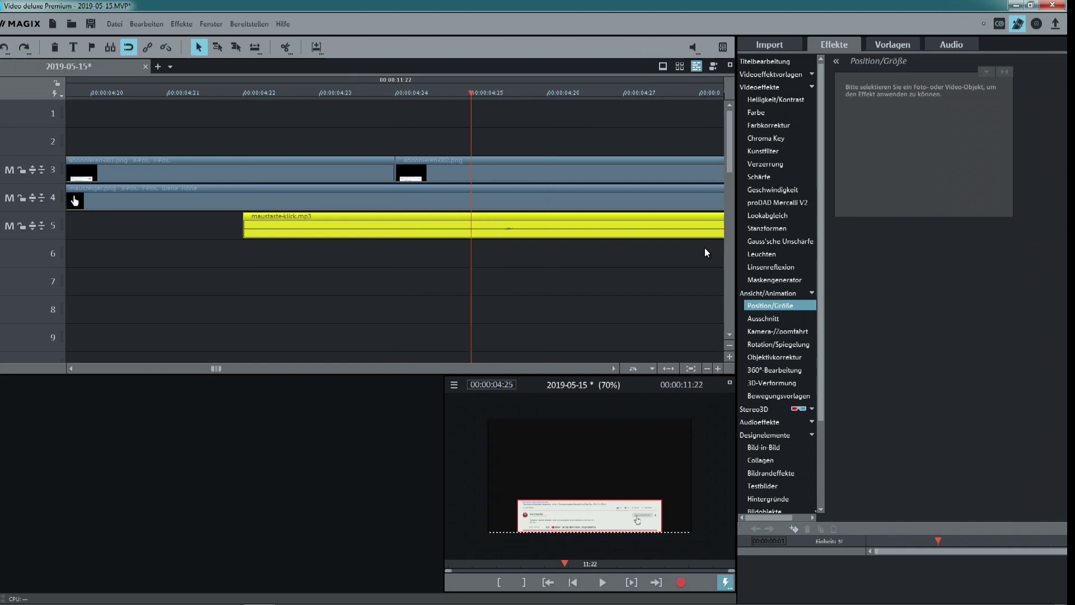
{"action": "mouse_move", "coordinate": [567, 228]}
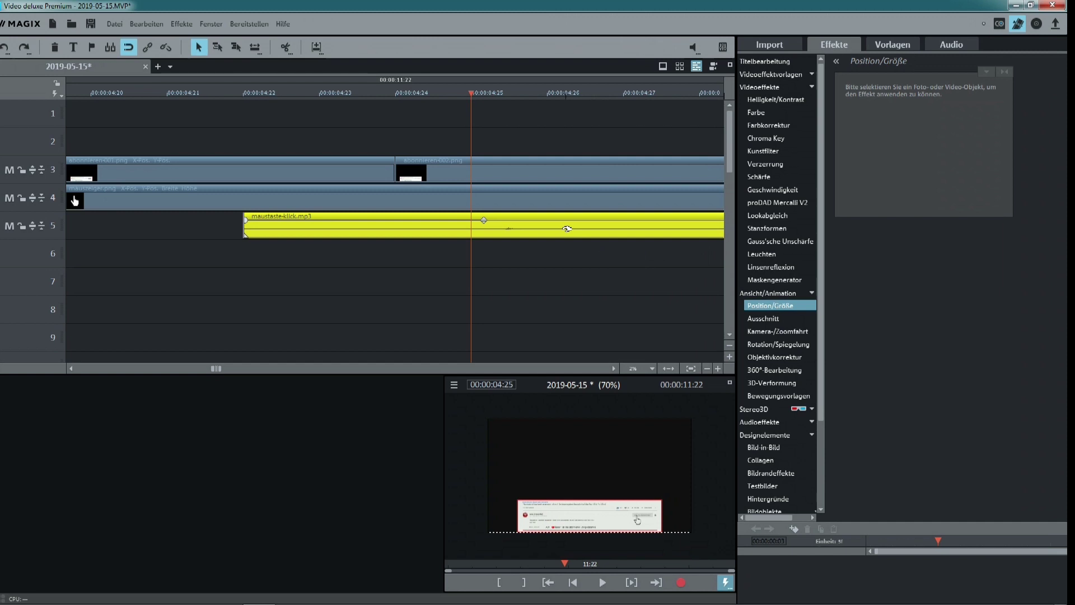
{"action": "key", "text": "t"}
{"action": "left_click", "coordinate": [424, 219]}
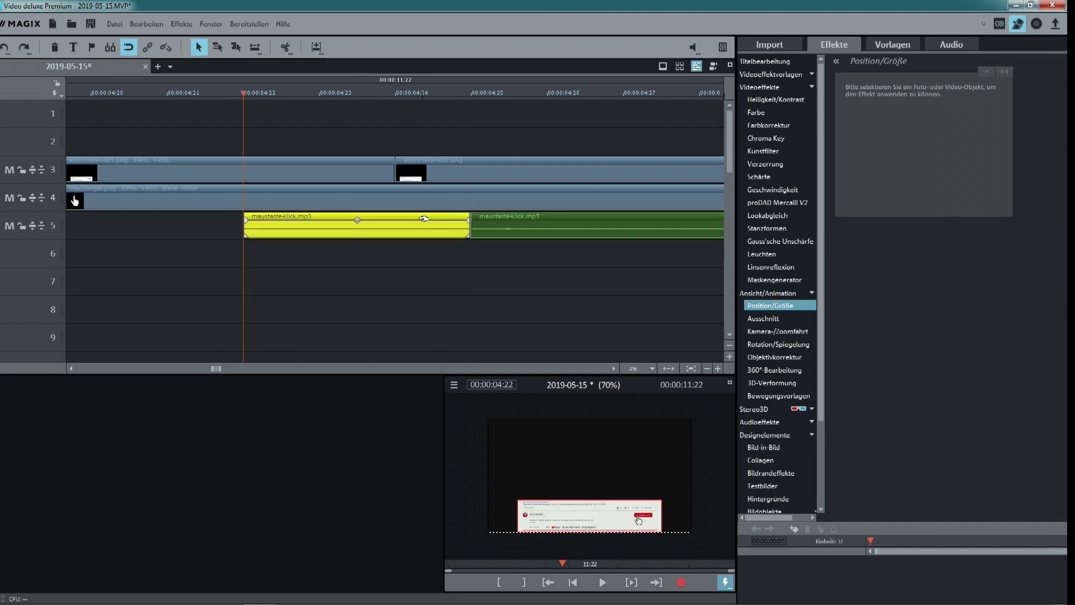
{"action": "key", "text": "Delete"}
Move the remaining piece of maustaste-klick.mp3 to 00:00:04:24, flush with the start of abonnieren-002.png.
{"action": "left_click_drag", "start_coordinate": [498, 224], "coordinate": [348, 224]}
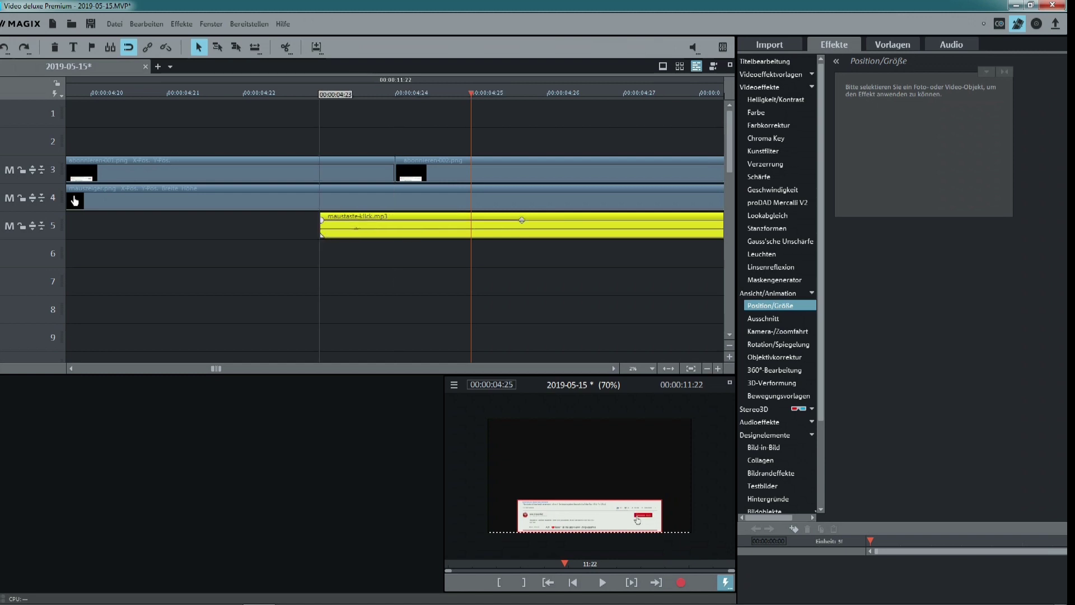
{"action": "key", "text": "ctrl+z"}
{"action": "left_click", "coordinate": [402, 262]}
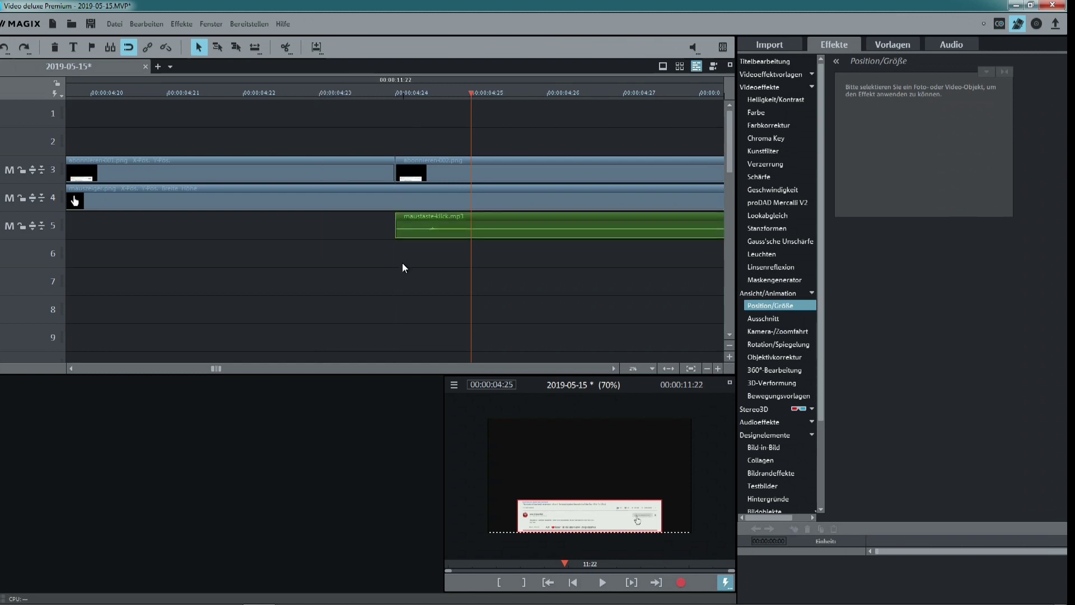
Play the movie from 00:00:02:16 through the mouse-click sound and into the gong to check their timing.
{"action": "scroll", "coordinate": [402, 263], "scroll_direction": "down", "scroll_amount": 6}
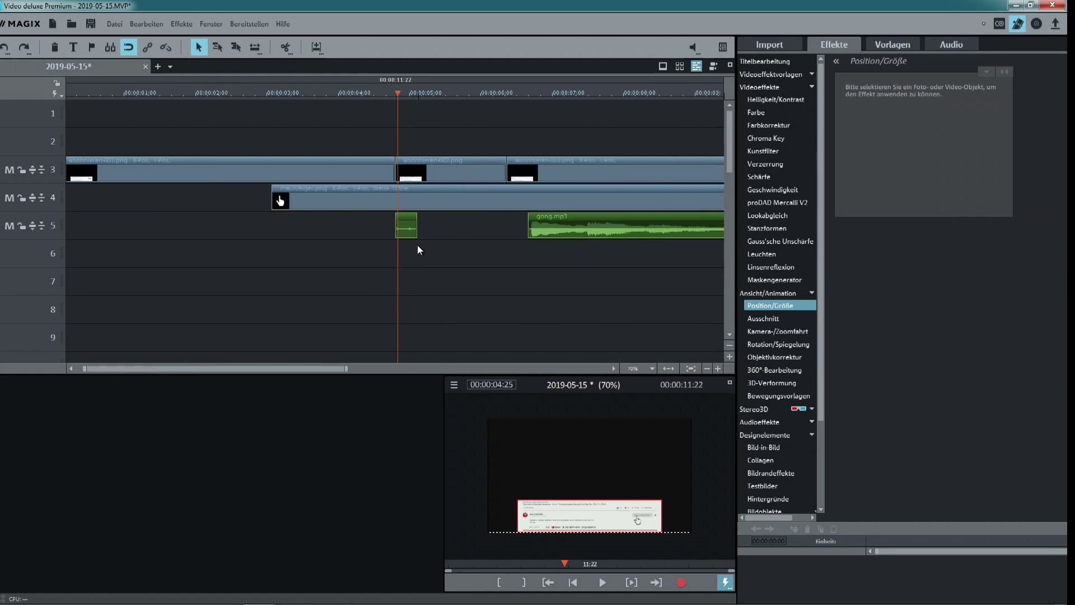
{"action": "scroll", "coordinate": [418, 244], "scroll_direction": "down", "scroll_amount": 2}
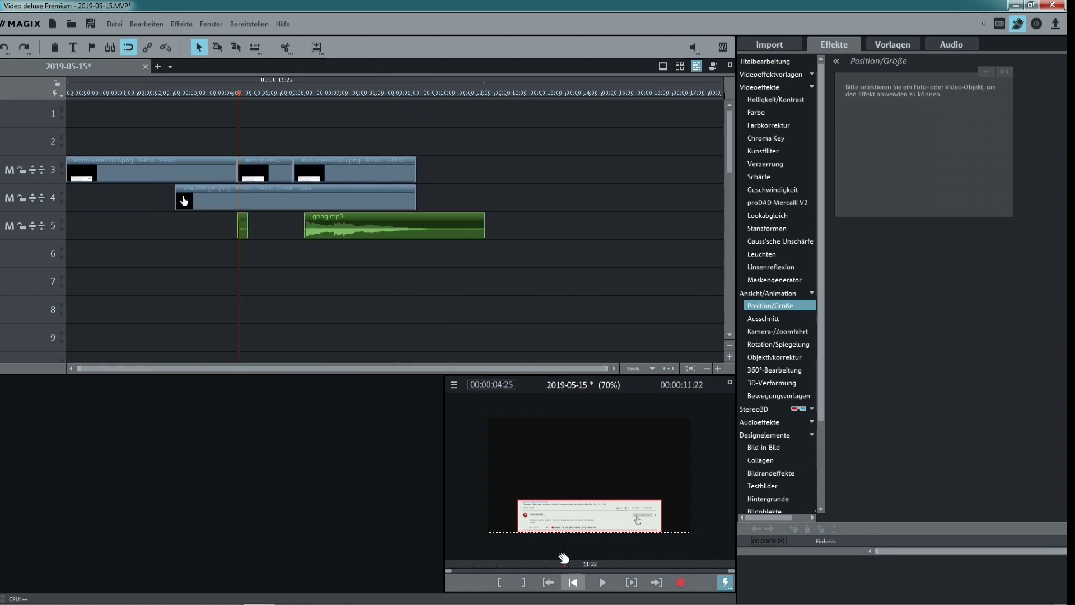
{"action": "left_click_drag", "start_coordinate": [240, 93], "coordinate": [156, 111]}
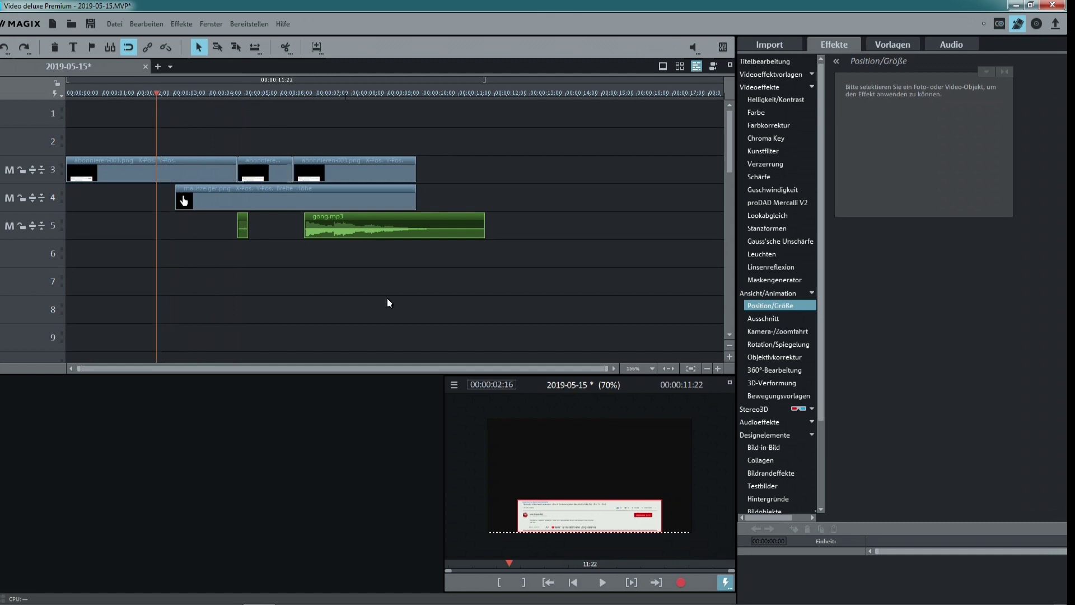
{"action": "left_click", "coordinate": [602, 582]}
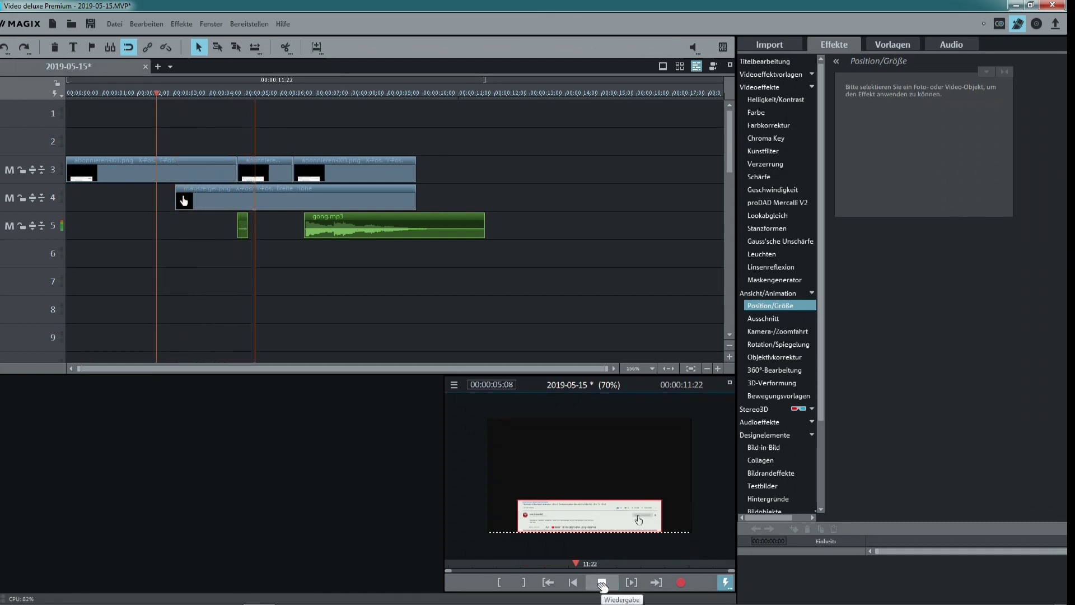
{"action": "left_click", "coordinate": [601, 583]}
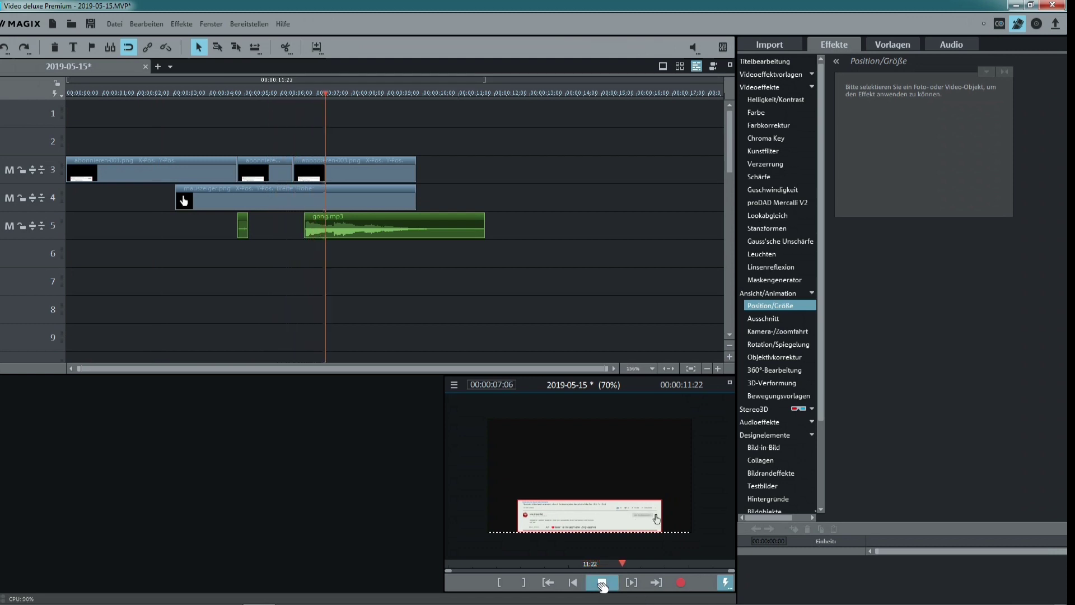
Play gong.mp3 on track 5 from 00:00:06:20 to find which part of the sound to keep.
{"action": "left_click", "coordinate": [404, 217]}
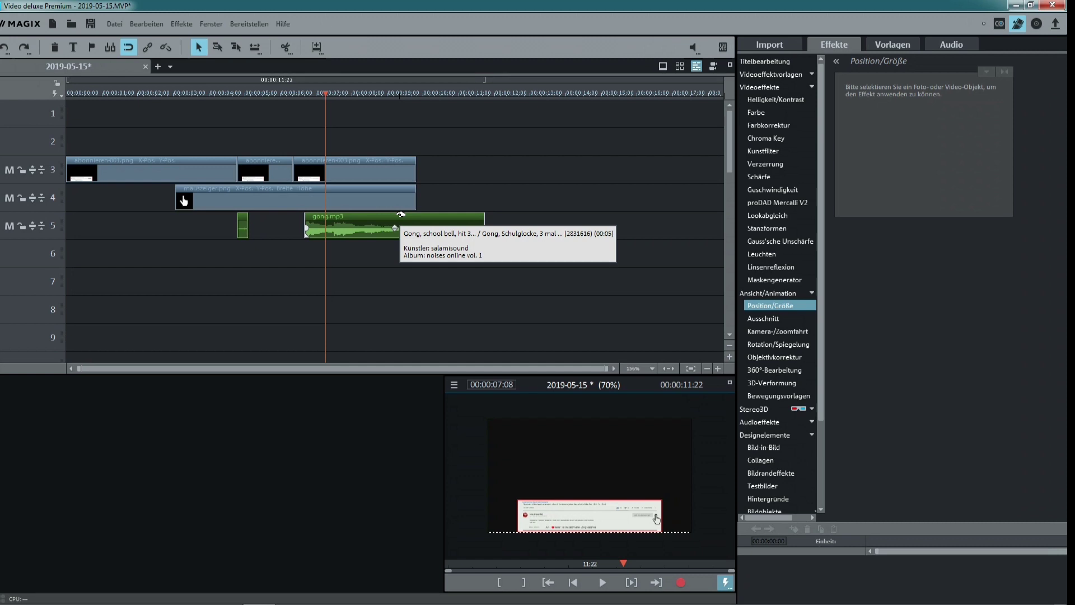
{"action": "left_click_drag", "start_coordinate": [345, 94], "coordinate": [360, 114]}
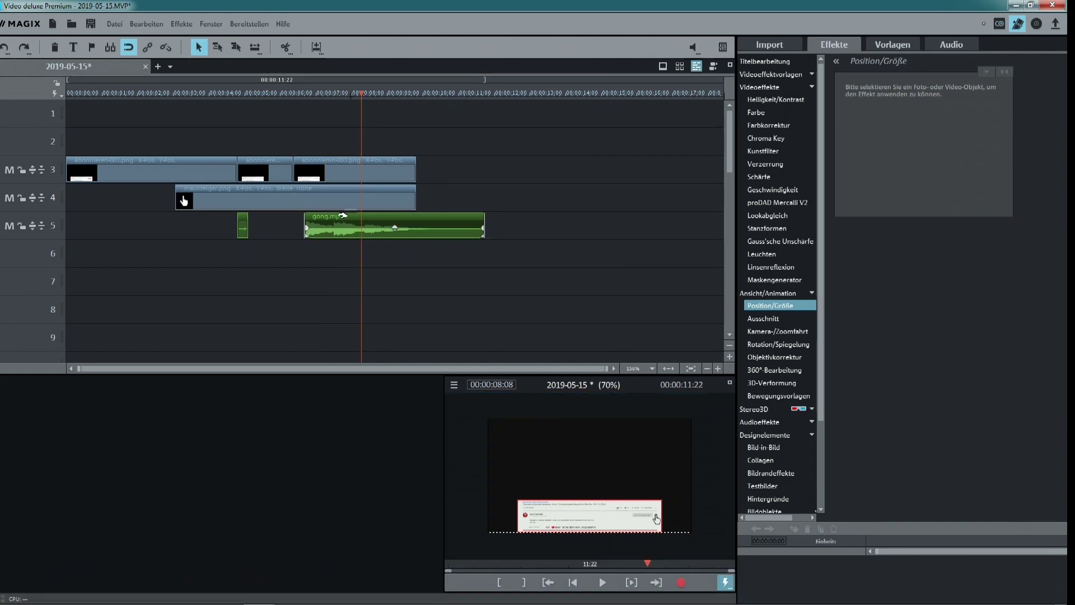
{"action": "left_click", "coordinate": [241, 168]}
{"action": "left_click", "coordinate": [306, 223]}
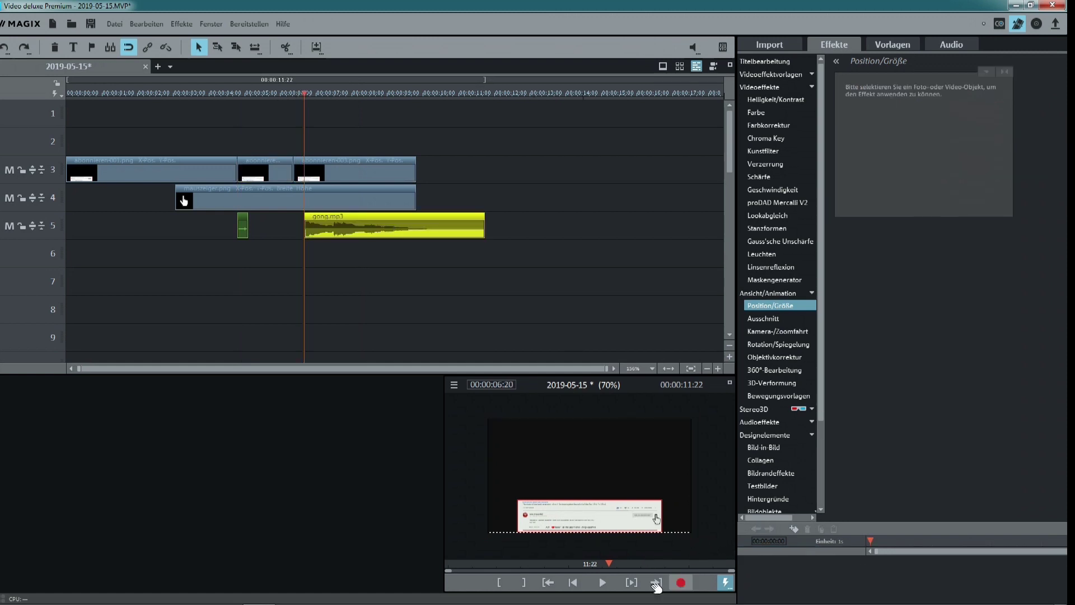
{"action": "left_click", "coordinate": [604, 584]}
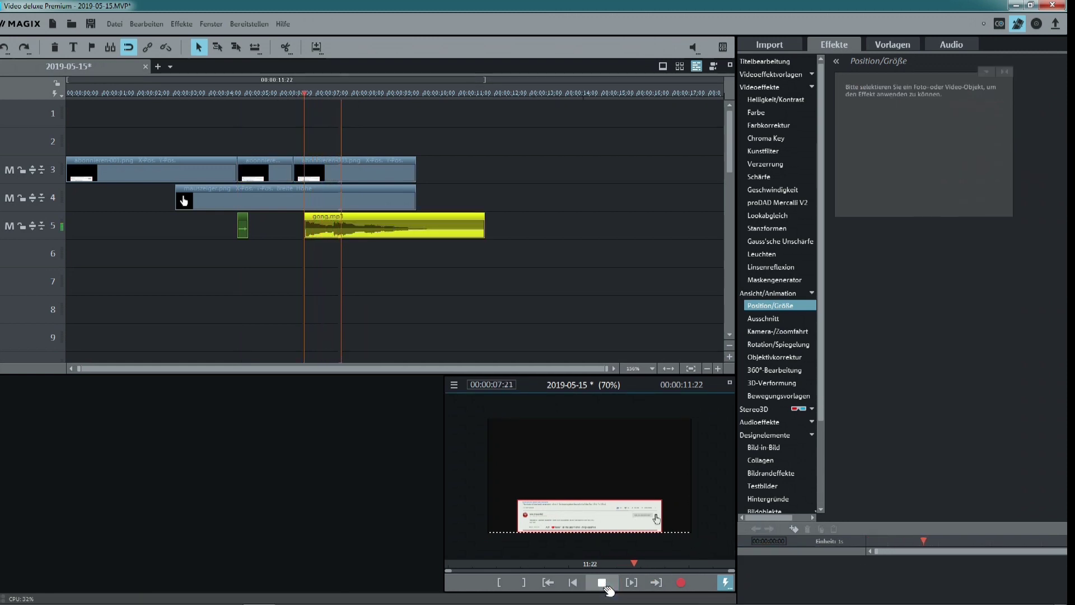
{"action": "left_click", "coordinate": [604, 583]}
Cut away the part of gong.mp3 before 00:00:08:11 and move the remainder flush with the start of the third image on track 3.
{"action": "left_click_drag", "start_coordinate": [417, 91], "coordinate": [365, 111]}
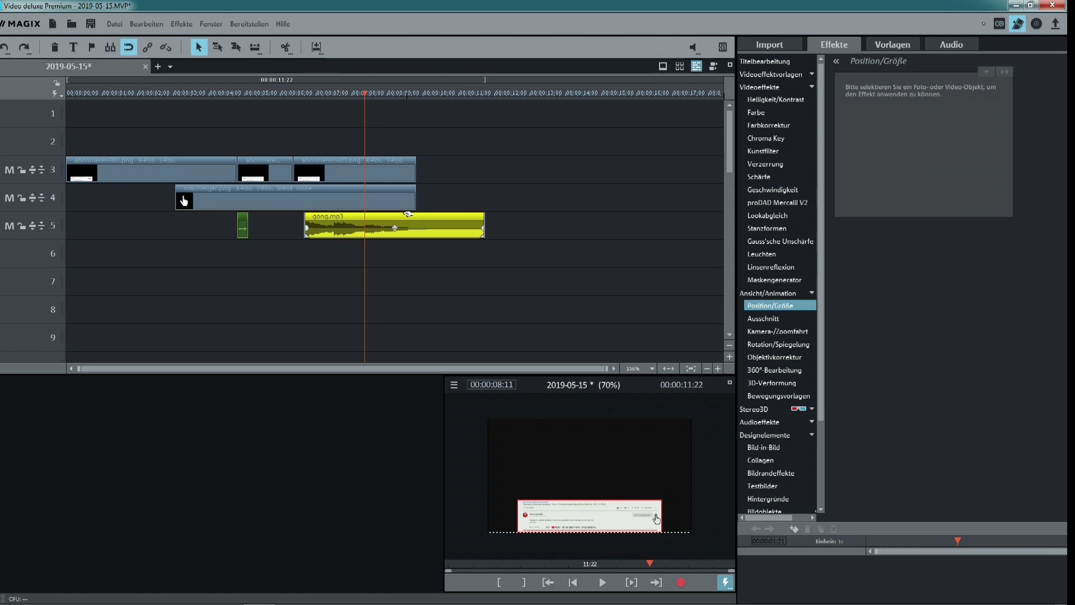
{"action": "key", "text": "t"}
{"action": "left_click", "coordinate": [346, 217]}
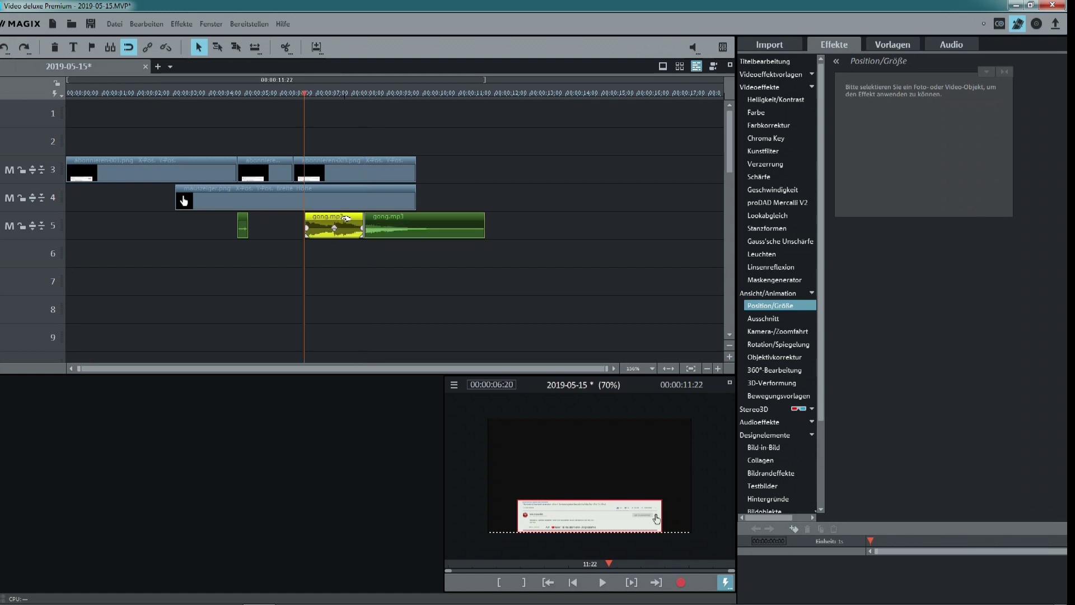
{"action": "key", "text": "Delete"}
{"action": "left_click_drag", "start_coordinate": [395, 216], "coordinate": [322, 218]}
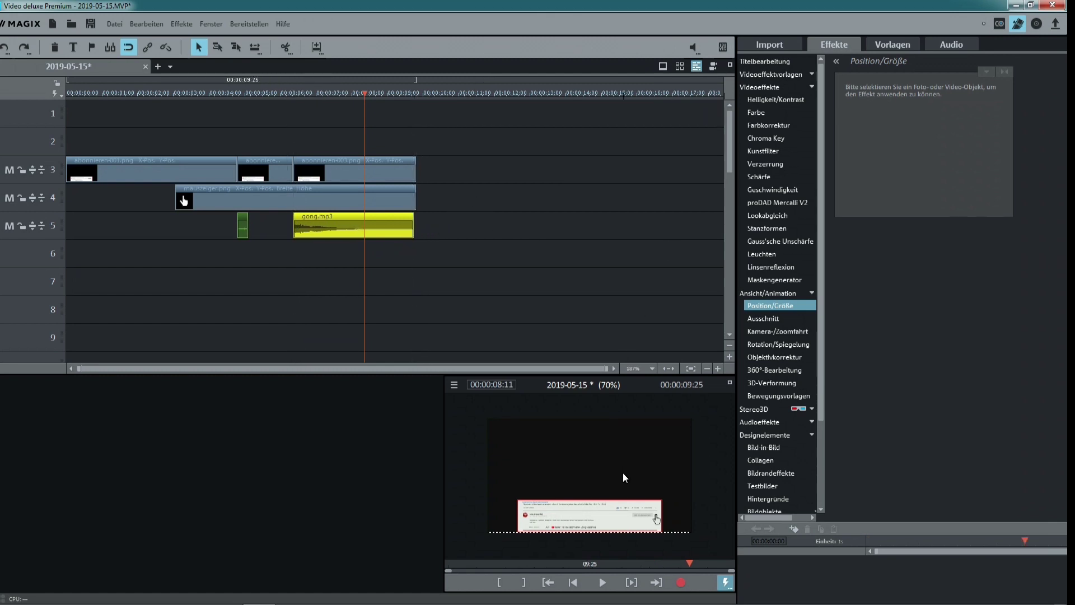
Play the whole movie from the beginning to check the banner animation with the click and shortened gong.
{"action": "left_click", "coordinate": [573, 582]}
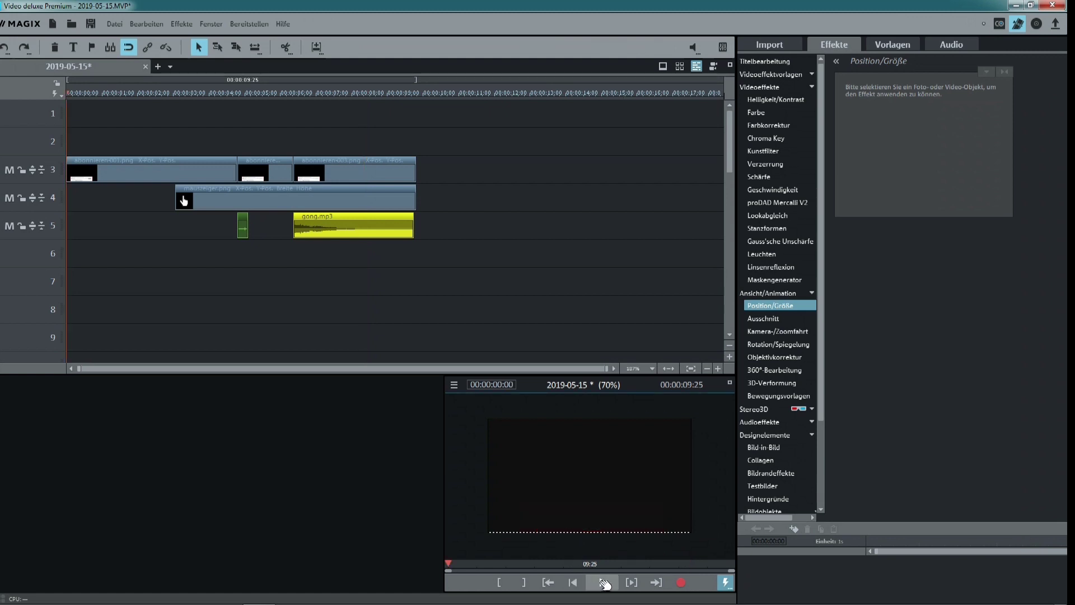
{"action": "left_click", "coordinate": [604, 583]}
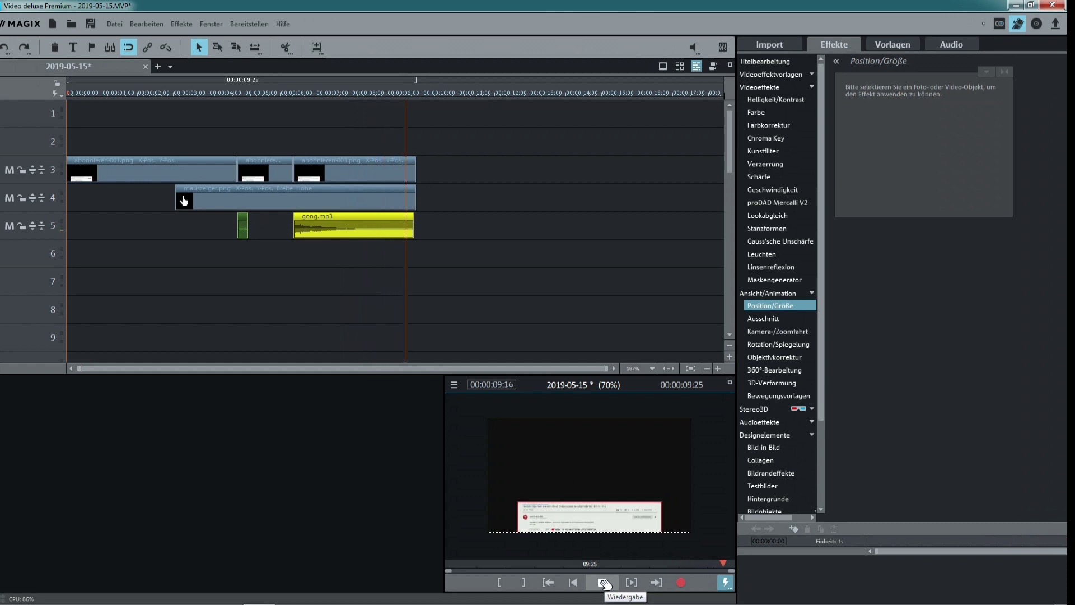
{"action": "left_click", "coordinate": [603, 583]}
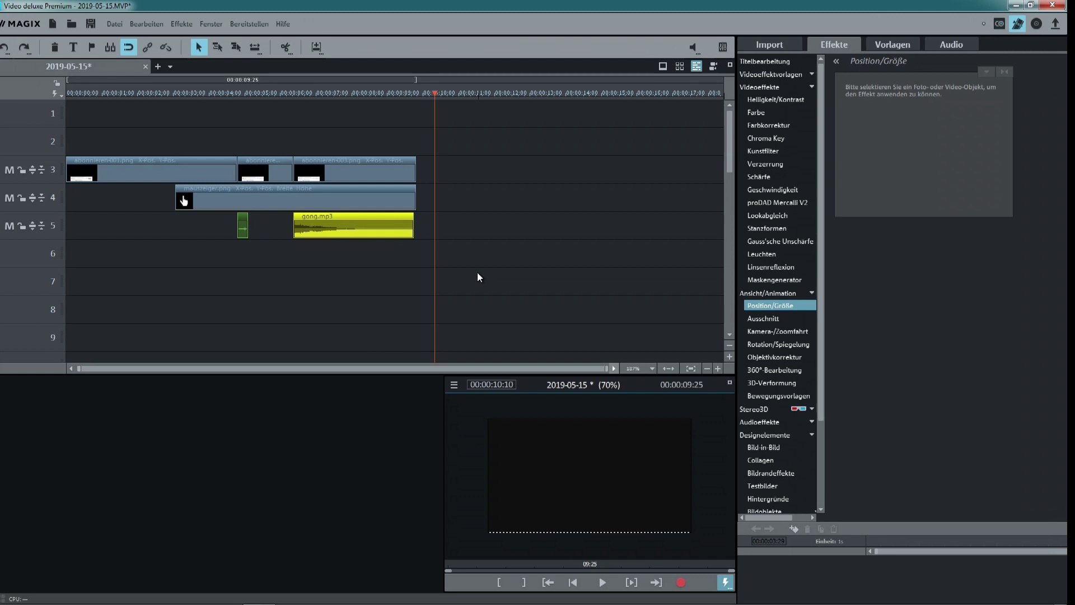
{"action": "left_click", "coordinate": [1055, 23]}
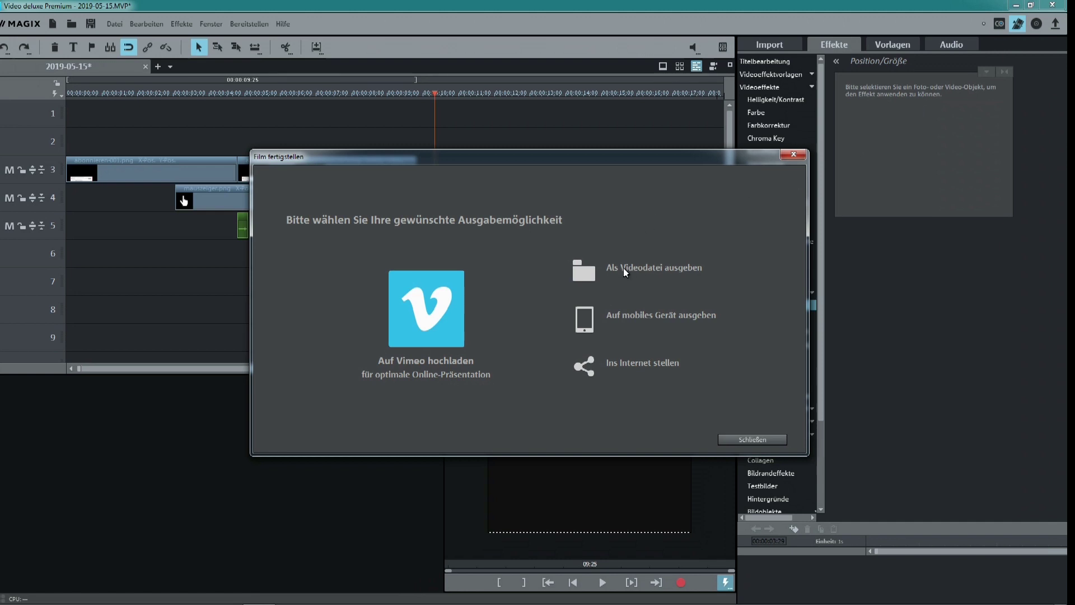
{"action": "left_click", "coordinate": [623, 270]}
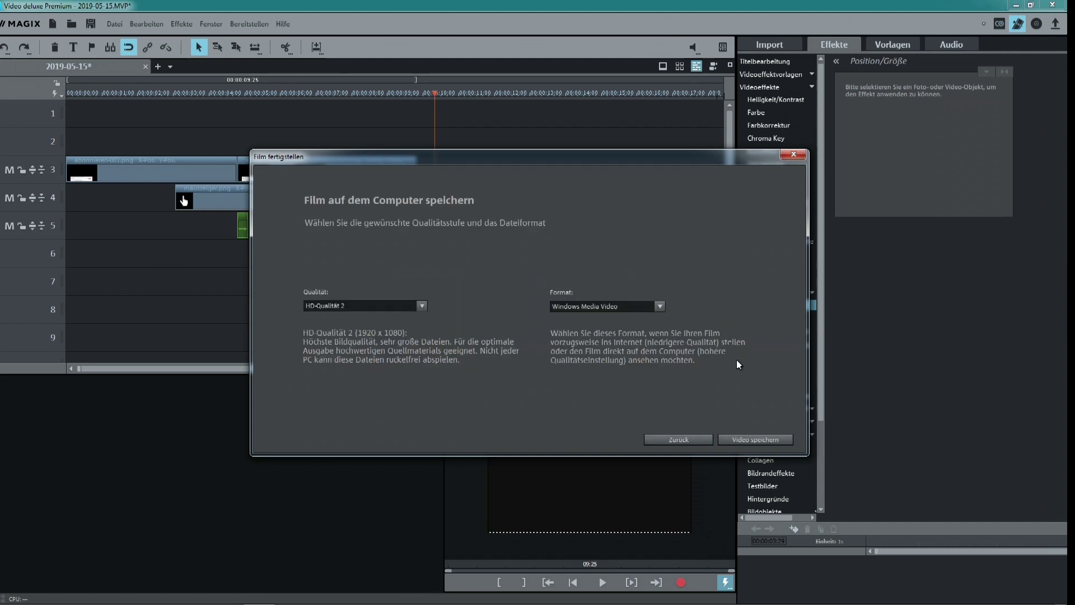
{"action": "left_click", "coordinate": [686, 441]}
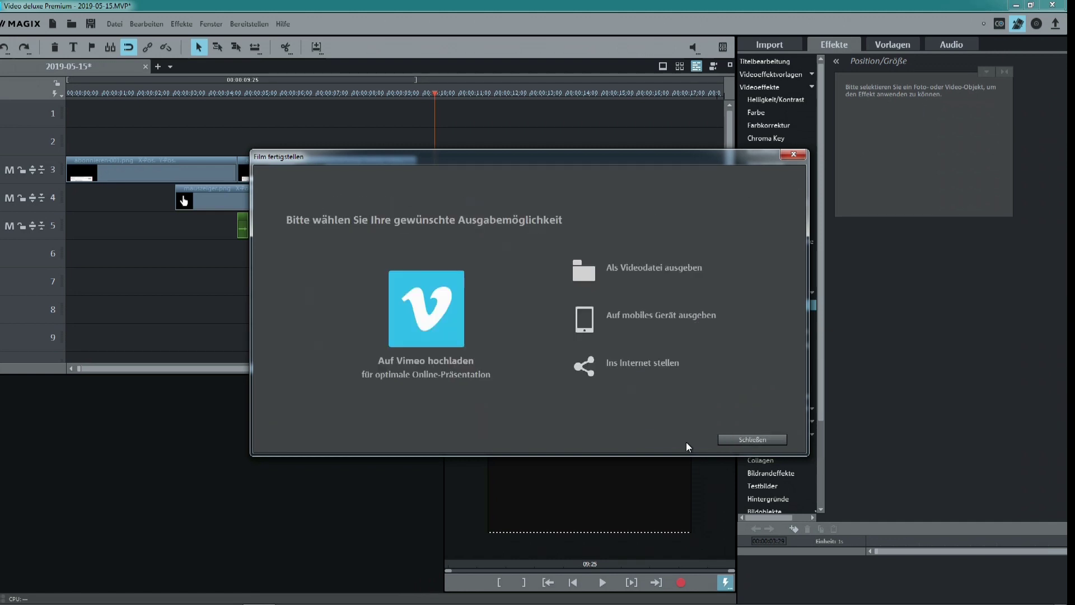
{"action": "left_click", "coordinate": [793, 154]}
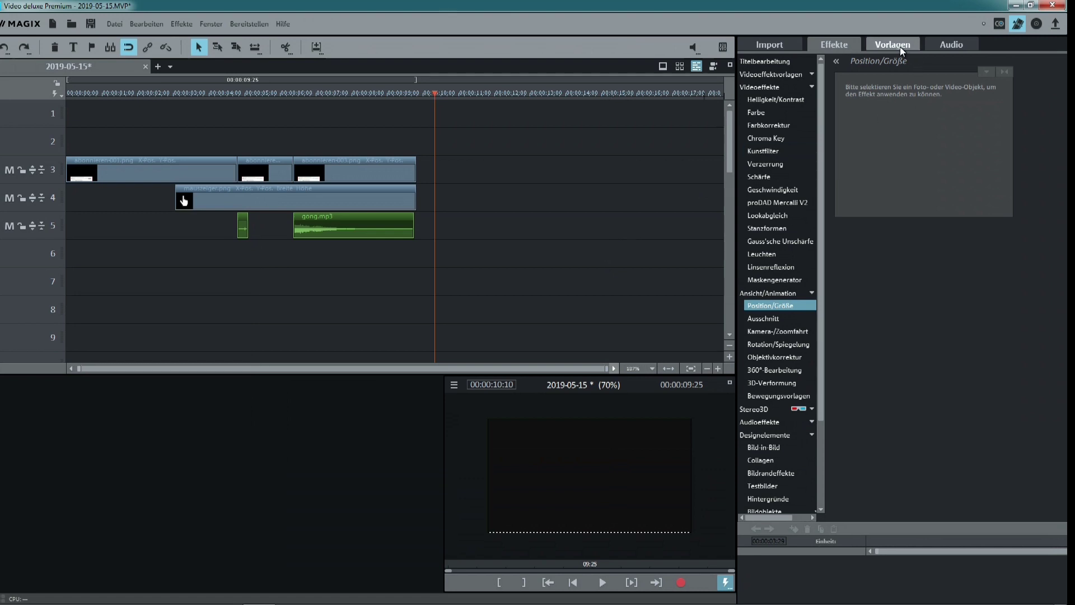
Insert the Audiometer background as a standalone object at the start of track 1, without adapting the movie settings to it.
{"action": "left_click", "coordinate": [899, 46]}
{"action": "left_click", "coordinate": [839, 46]}
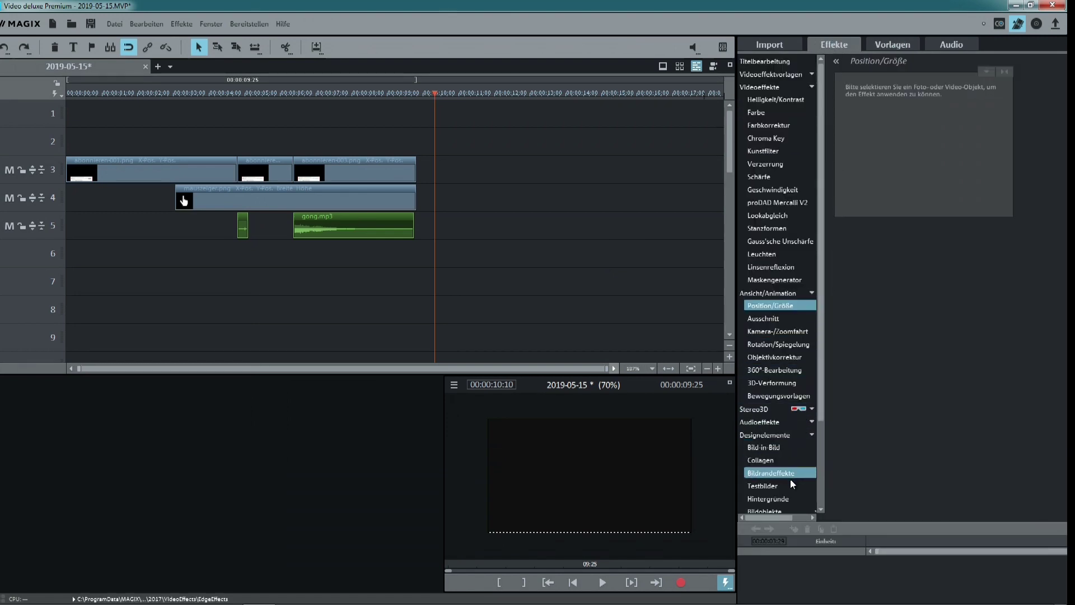
{"action": "left_click", "coordinate": [780, 498]}
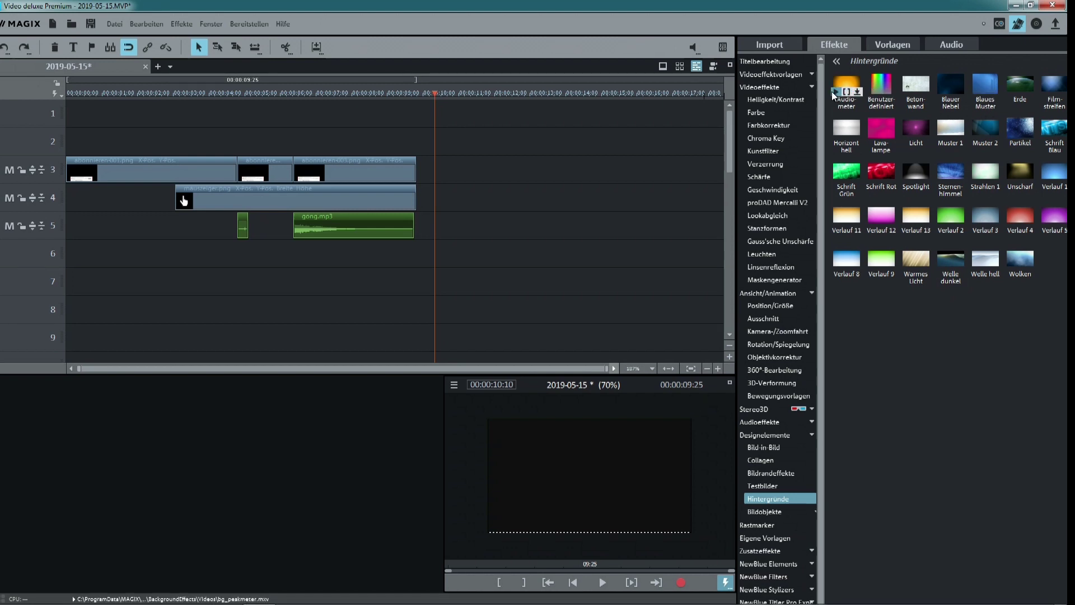
{"action": "left_click_drag", "start_coordinate": [842, 79], "coordinate": [85, 108]}
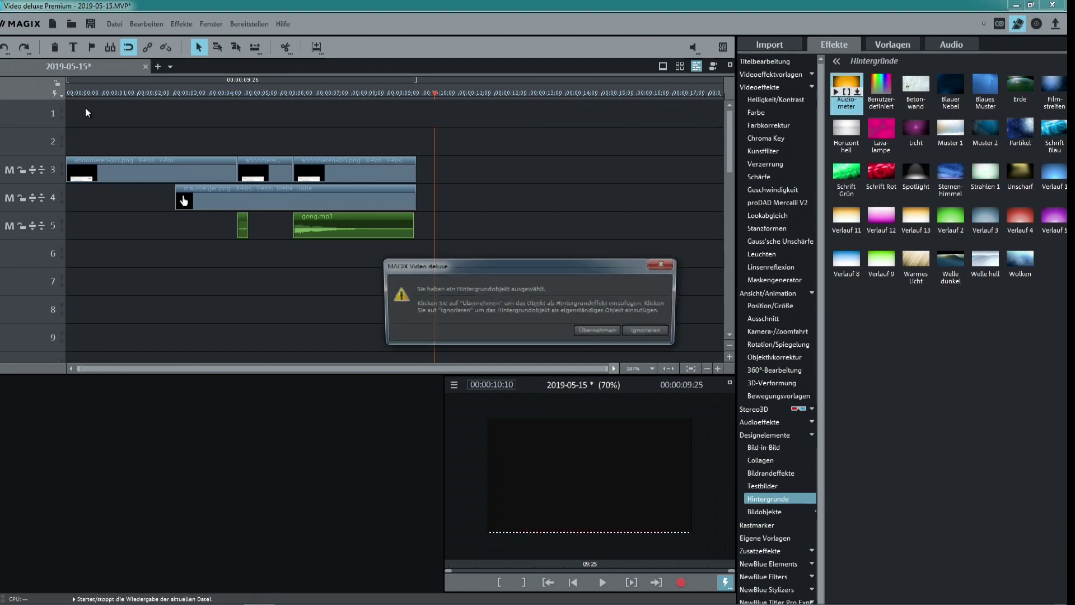
{"action": "left_click", "coordinate": [644, 331]}
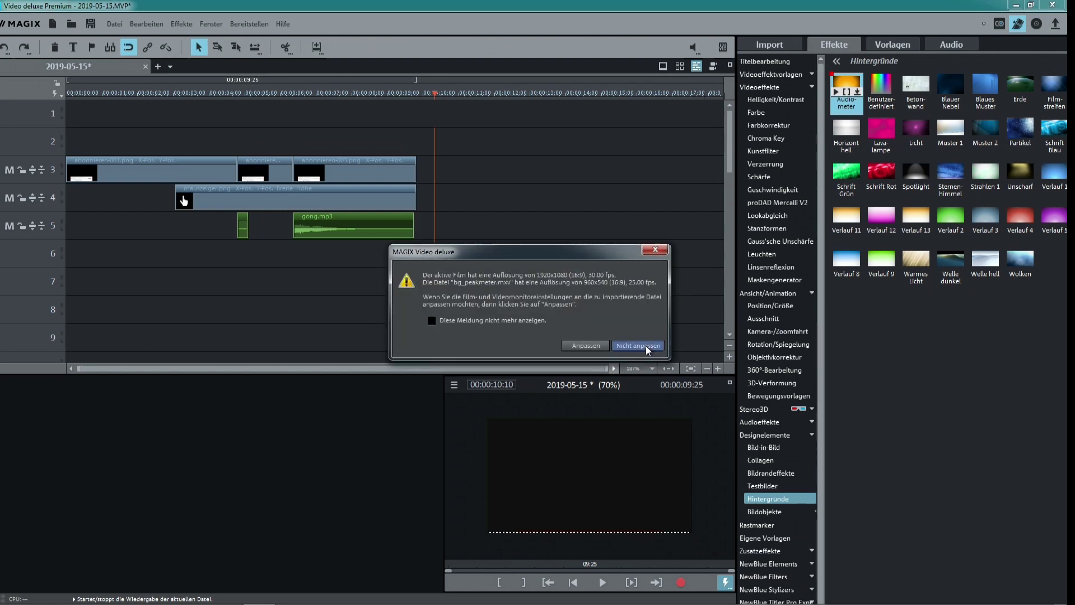
{"action": "left_click", "coordinate": [638, 345]}
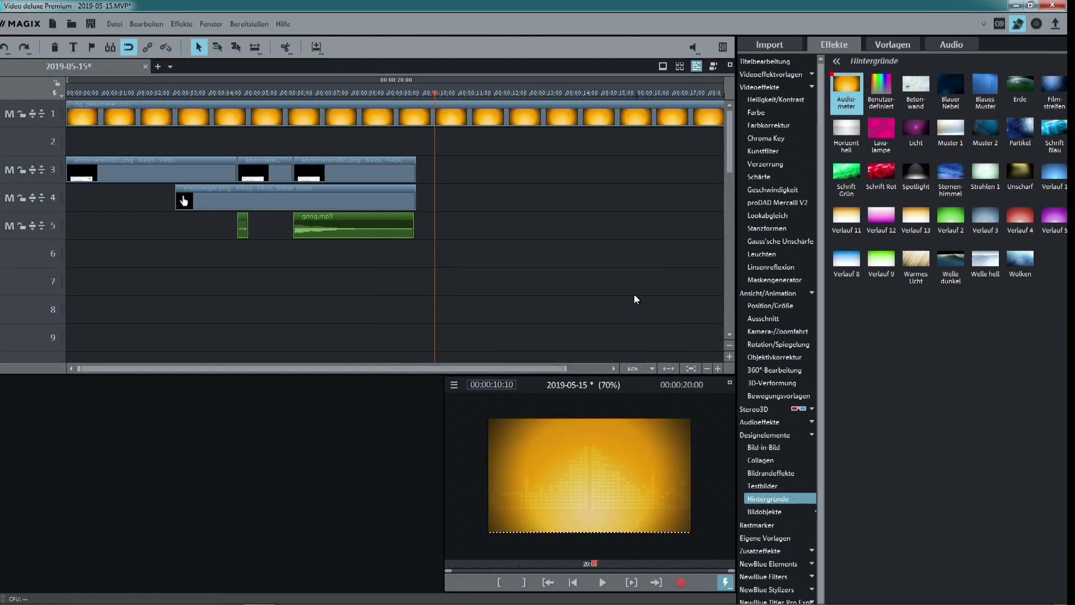
Split the Audiometer background on track 1 at 00:00:09:25, flush with the banner's end, and delete the excess part.
{"action": "key", "text": "Left"}
{"action": "key", "text": "Left"}
{"action": "key", "text": "Left"}
{"action": "key", "text": "Left"}
{"action": "key", "text": "Left"}
{"action": "key", "text": "Left"}
{"action": "key", "text": "Left"}
{"action": "key", "text": "Left"}
{"action": "key", "text": "Left"}
{"action": "key", "text": "Left"}
{"action": "key", "text": "Left"}
{"action": "key", "text": "Left"}
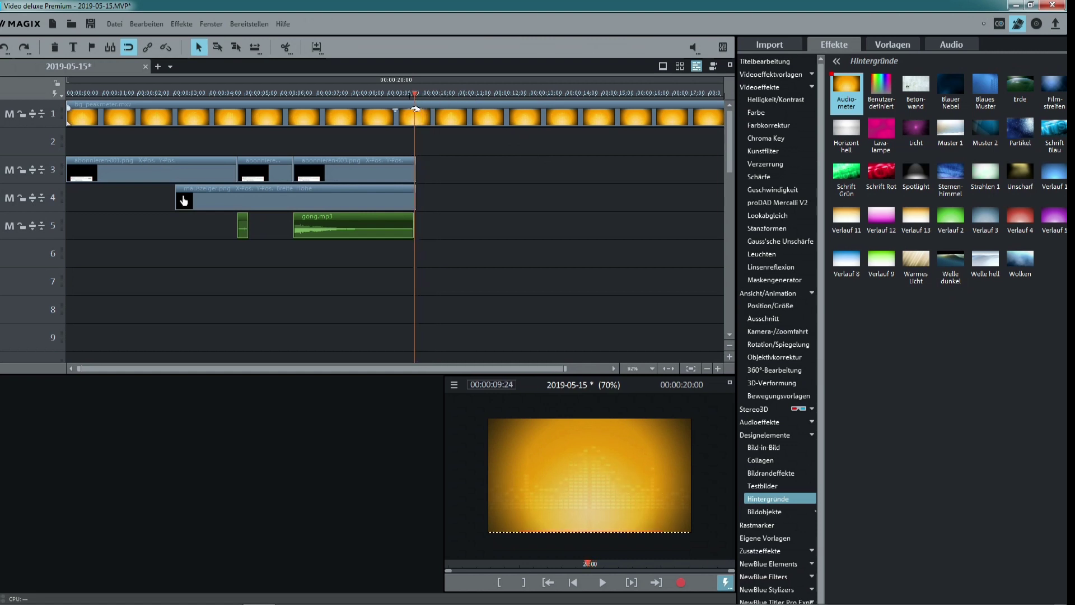
{"action": "key", "text": "Right"}
{"action": "key", "text": "Right"}
{"action": "key", "text": "t"}
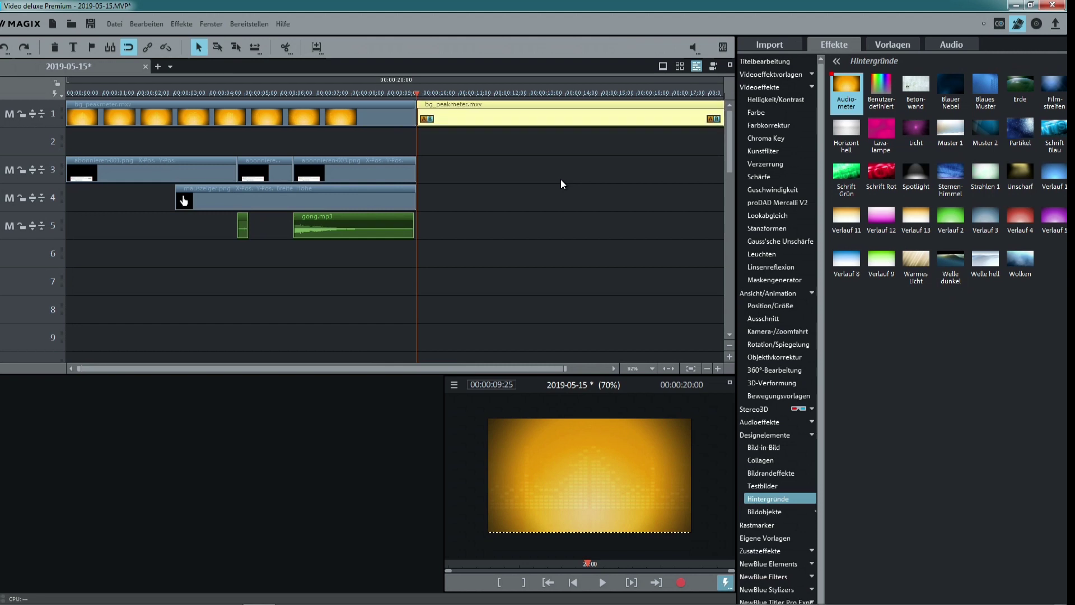
{"action": "key", "text": "Delete"}
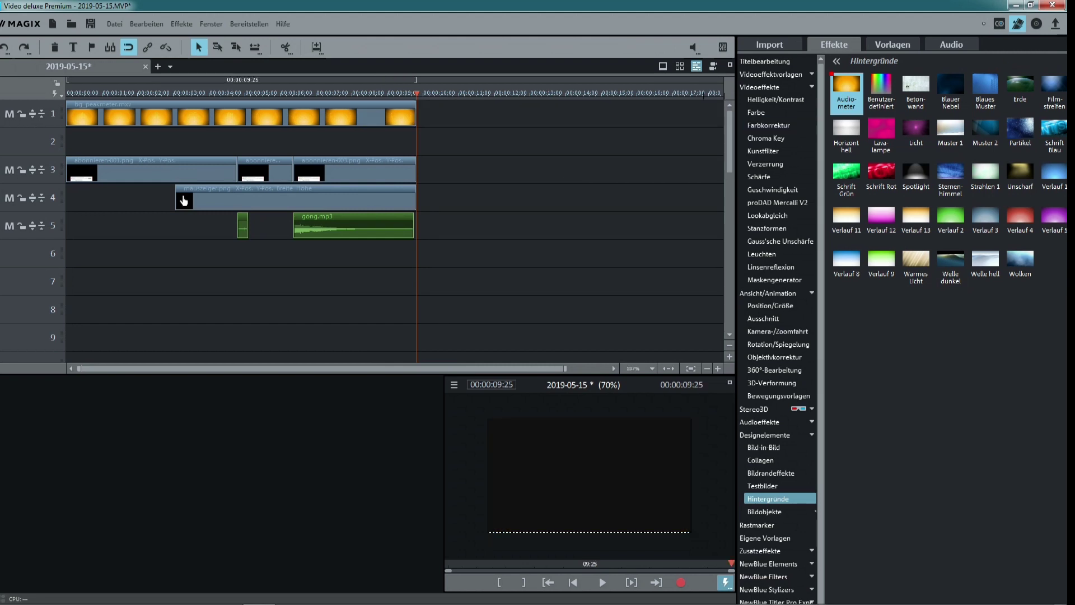
Play the movie from the beginning to check the banner over the Audiometer background.
{"action": "left_click", "coordinate": [571, 582]}
{"action": "left_click", "coordinate": [602, 582]}
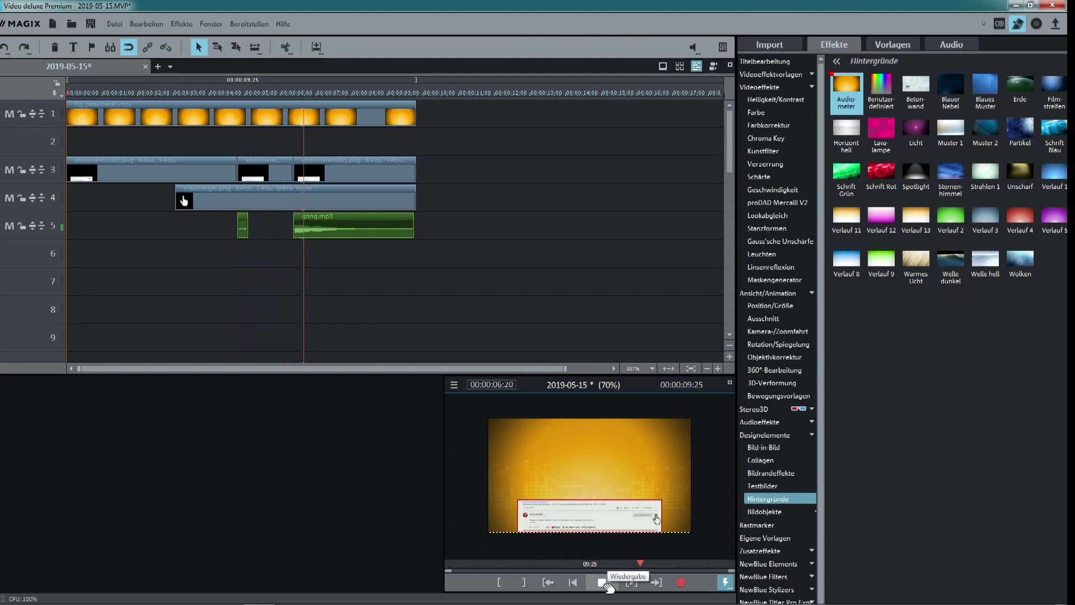
{"action": "left_click", "coordinate": [602, 582]}
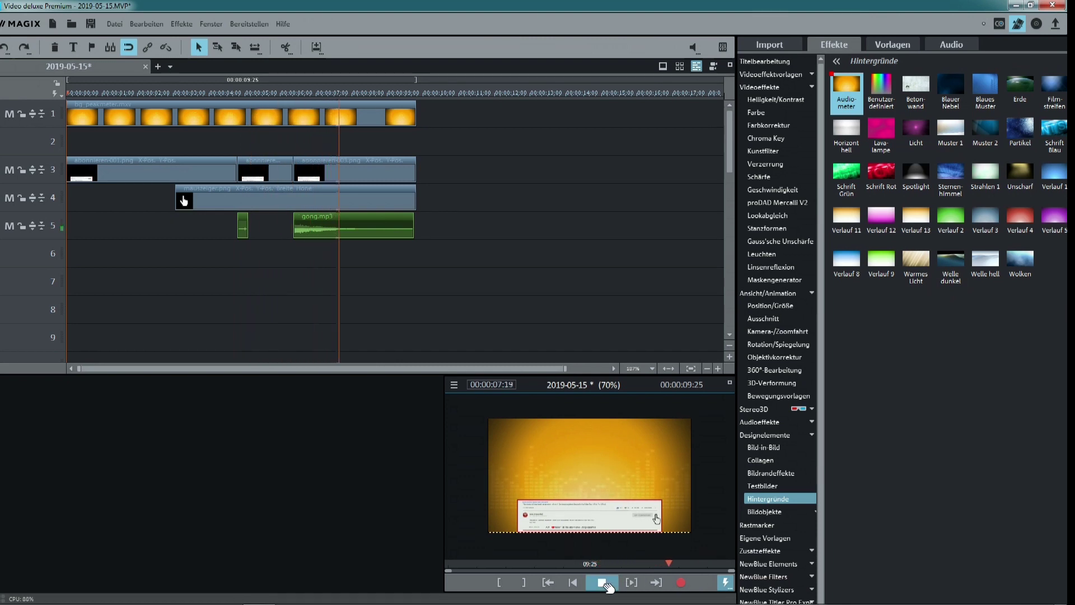
Export the movie as an MPEG-4 video file in HD-Qualität 2, saved as 2019-05-15.MP4 in the Neuer Ordner folder.
{"action": "left_click", "coordinate": [1055, 23]}
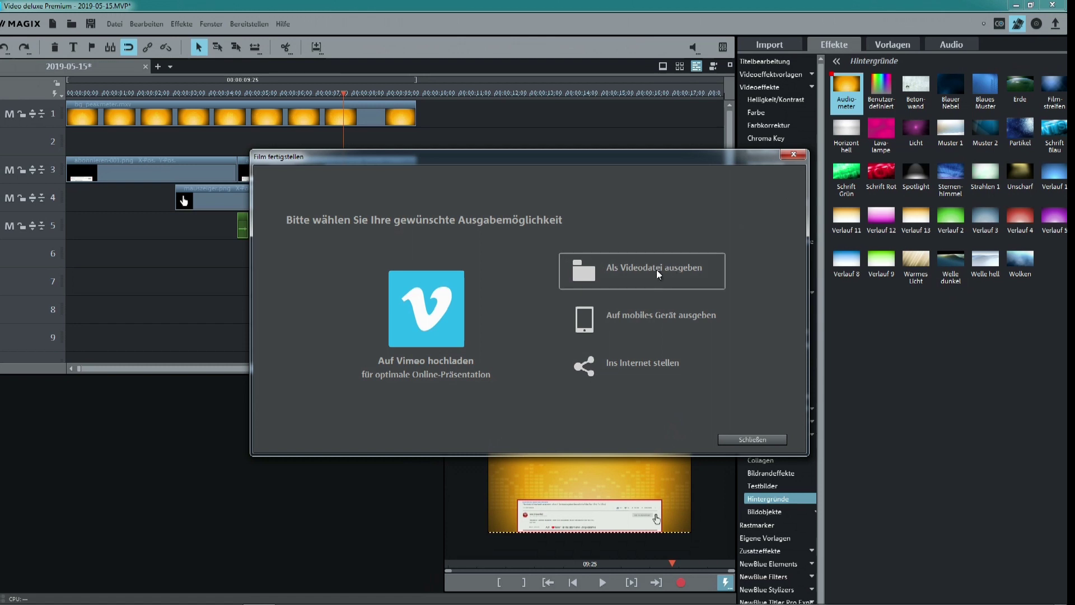
{"action": "left_click", "coordinate": [656, 269]}
{"action": "left_click", "coordinate": [660, 305]}
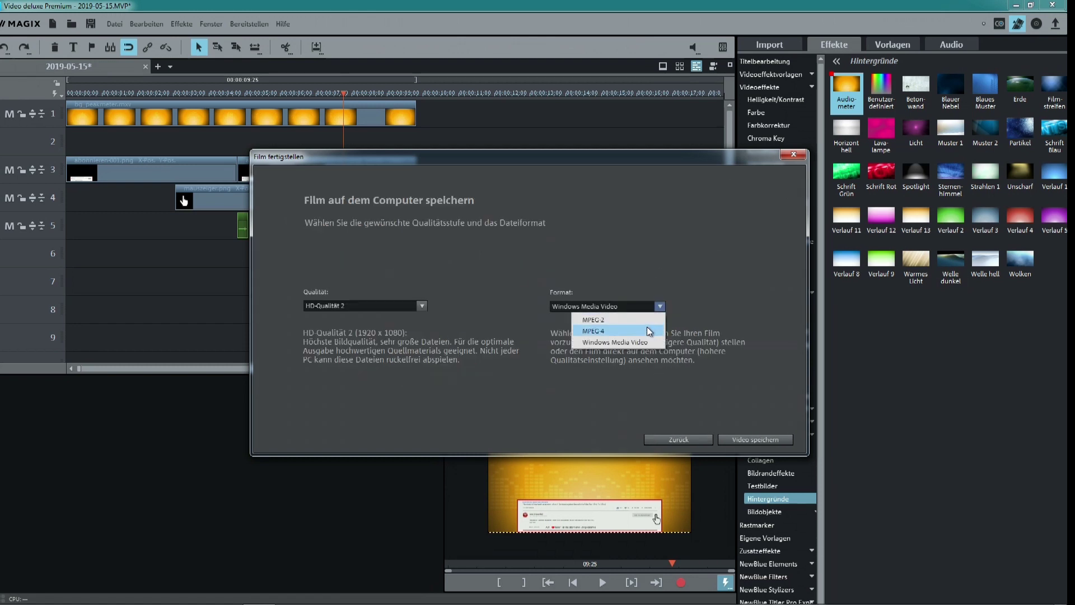
{"action": "left_click", "coordinate": [649, 332]}
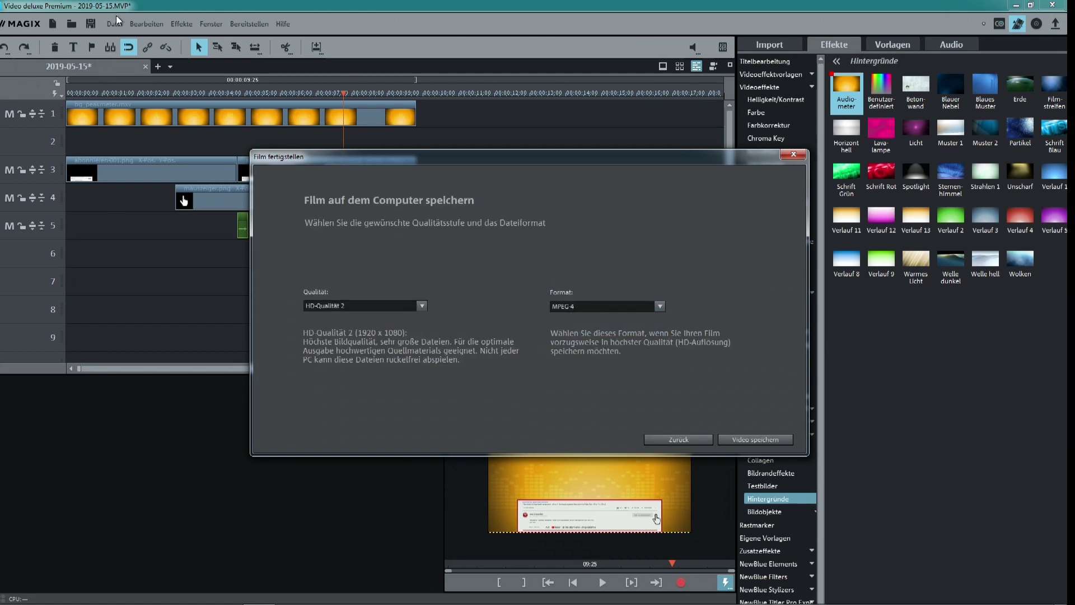
{"action": "left_click", "coordinate": [737, 439]}
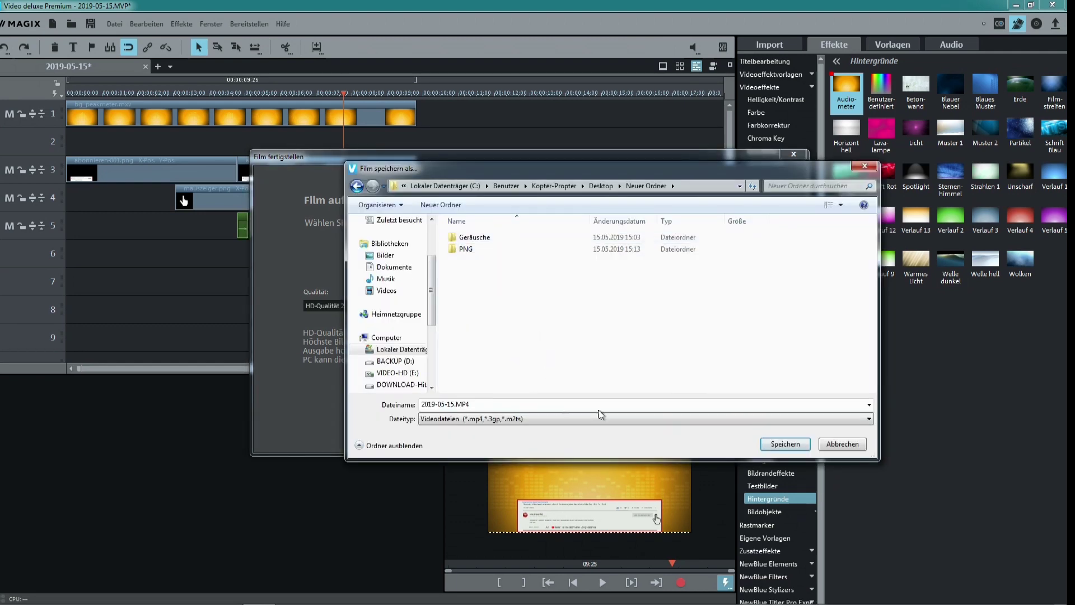
{"action": "left_click", "coordinate": [782, 444]}
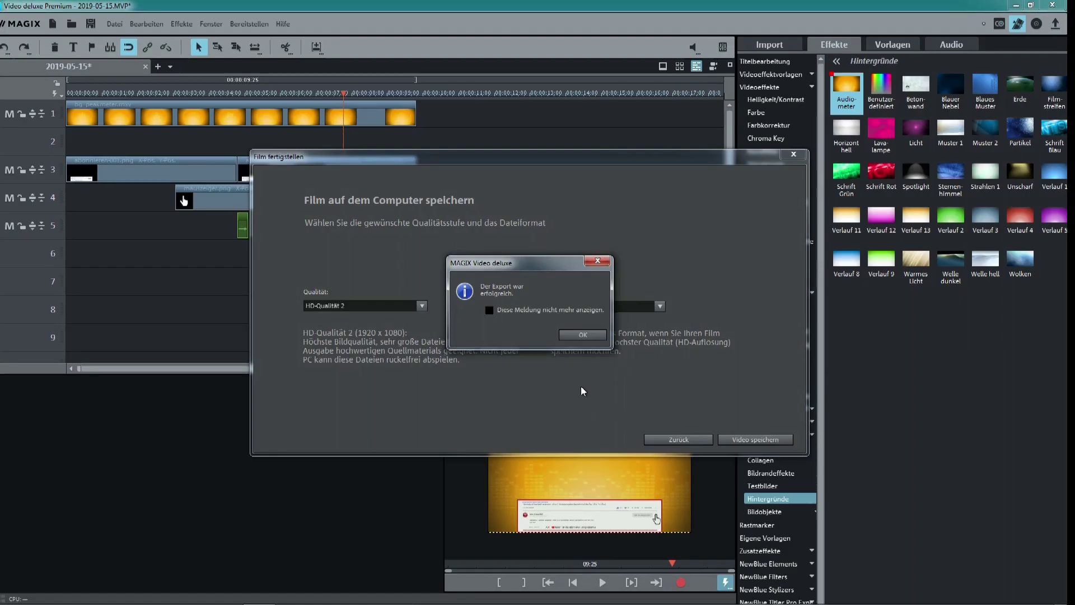
{"action": "left_click", "coordinate": [591, 332]}
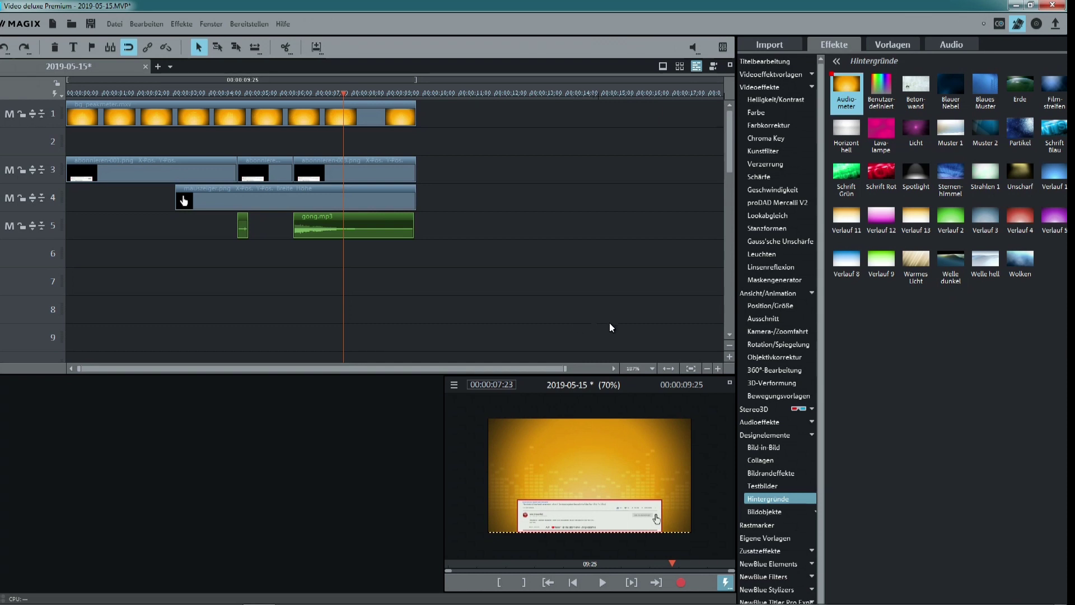
Delete the Audiometer background from track 1 and save the project under the name Abobanner.
{"action": "left_click", "coordinate": [365, 116]}
{"action": "key", "text": "Delete"}
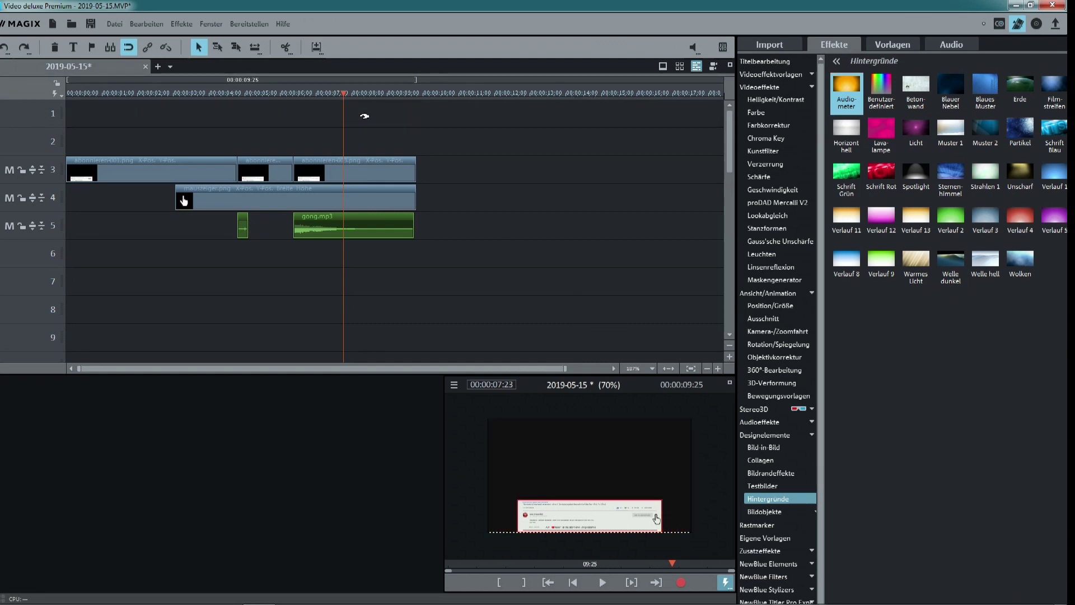
{"action": "left_click", "coordinate": [116, 25]}
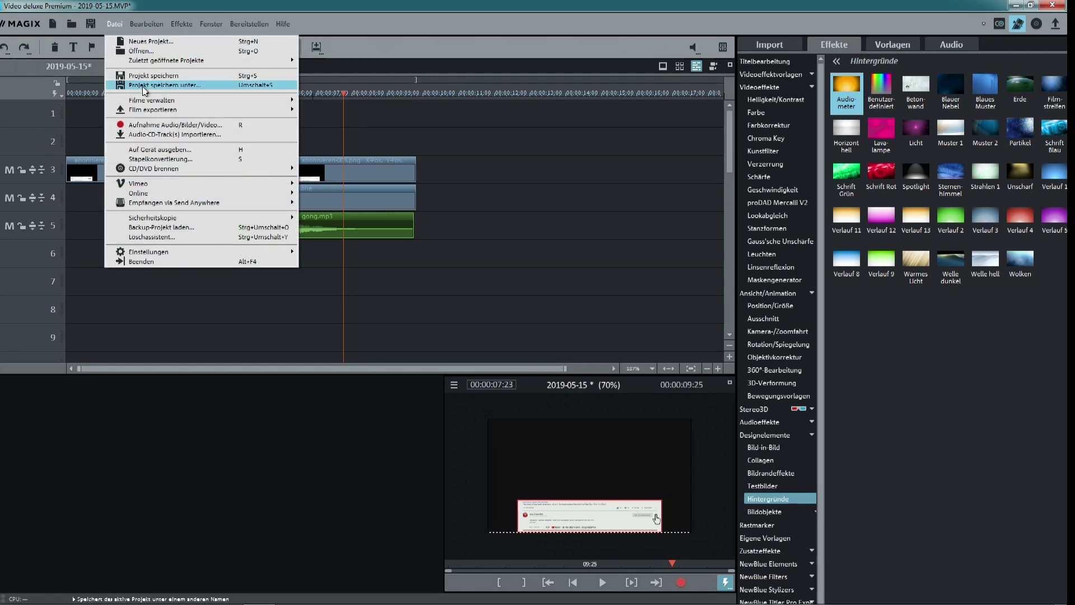
{"action": "left_click", "coordinate": [150, 88]}
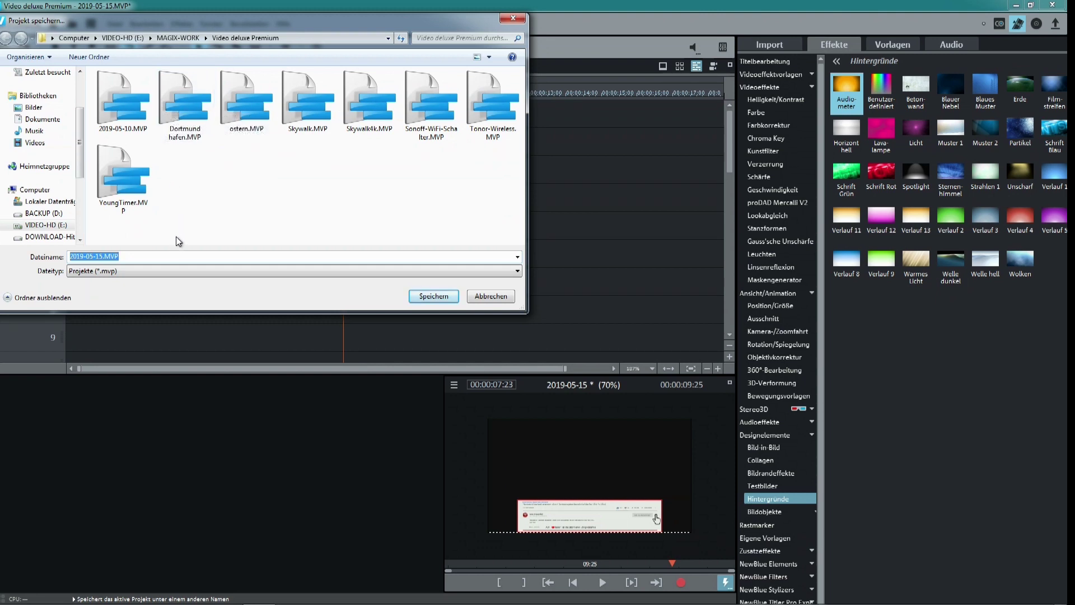
{"action": "type", "text": "Abobanner"}
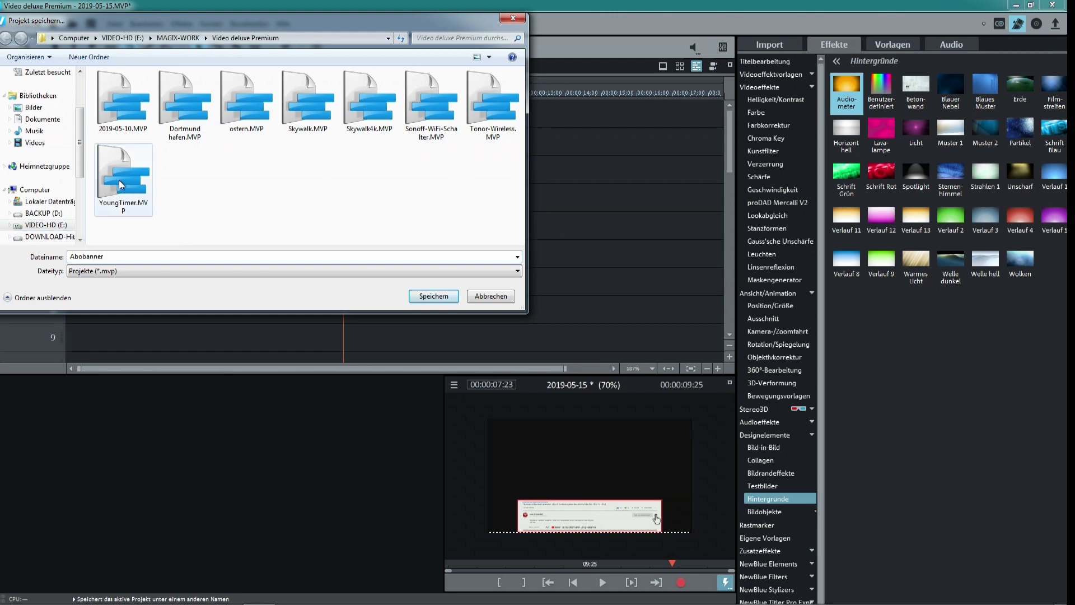
{"action": "left_click", "coordinate": [442, 297]}
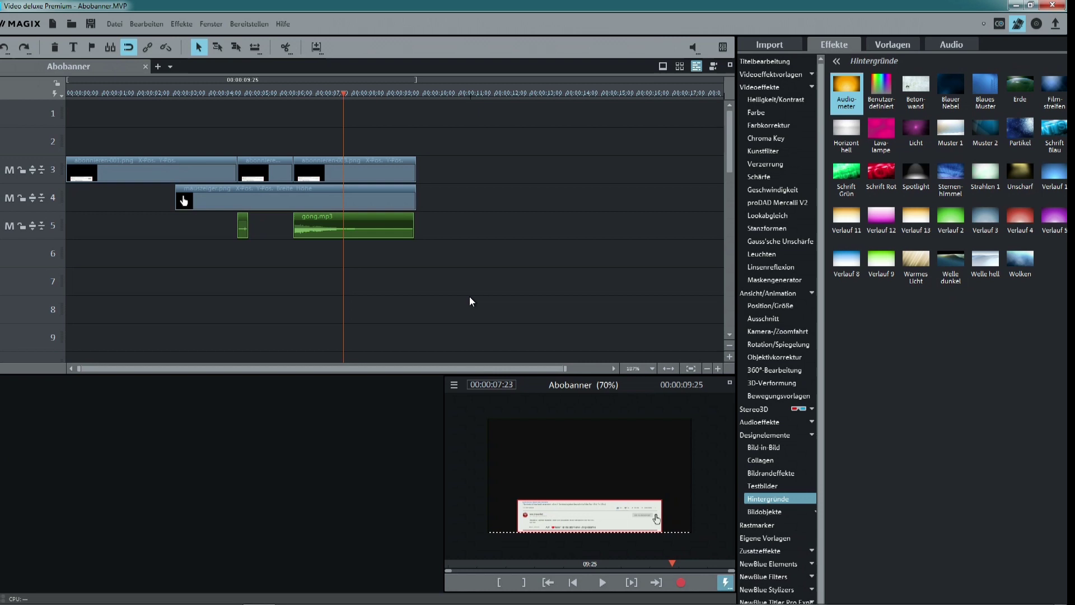
Add a new empty movie to the project and copy all banner objects from the Abobanner movie.
{"action": "left_click", "coordinate": [158, 67]}
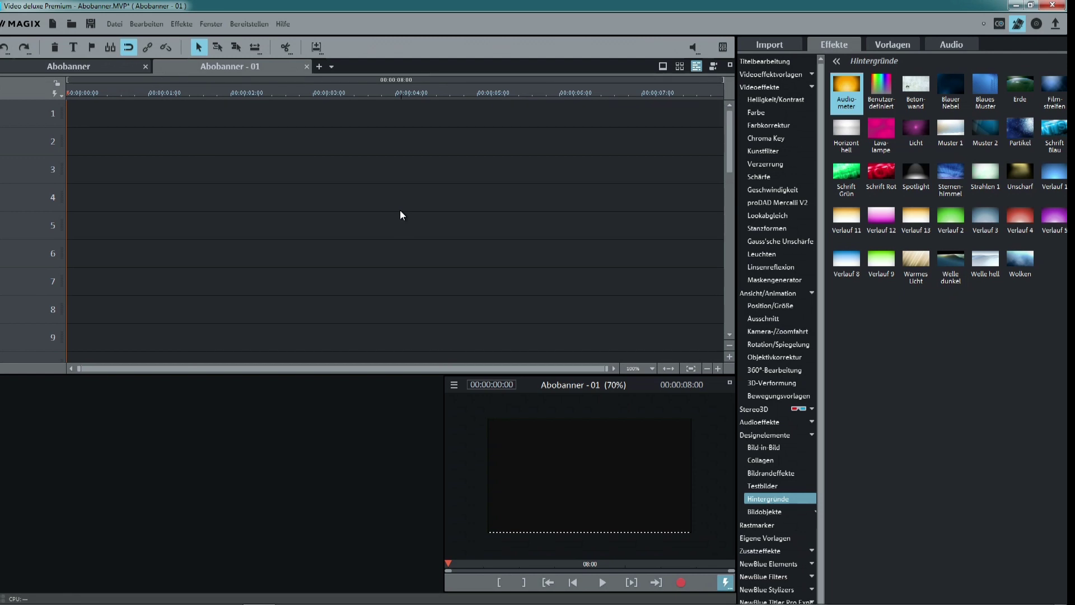
{"action": "left_click", "coordinate": [99, 68]}
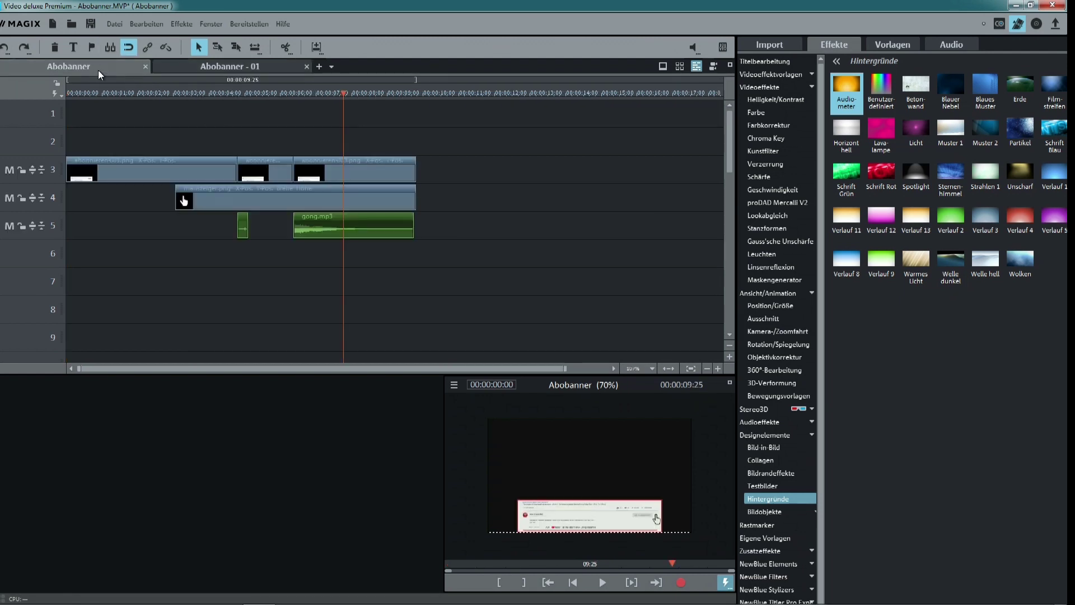
{"action": "left_click_drag", "start_coordinate": [502, 271], "coordinate": [76, 138]}
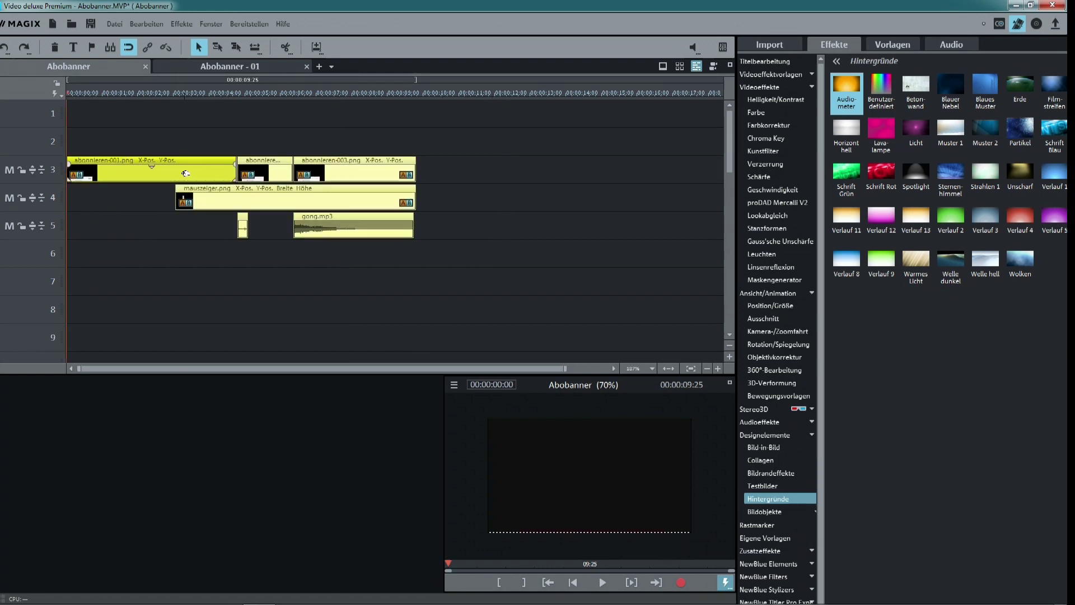
{"action": "right_click", "coordinate": [186, 174]}
{"action": "left_click", "coordinate": [259, 372]}
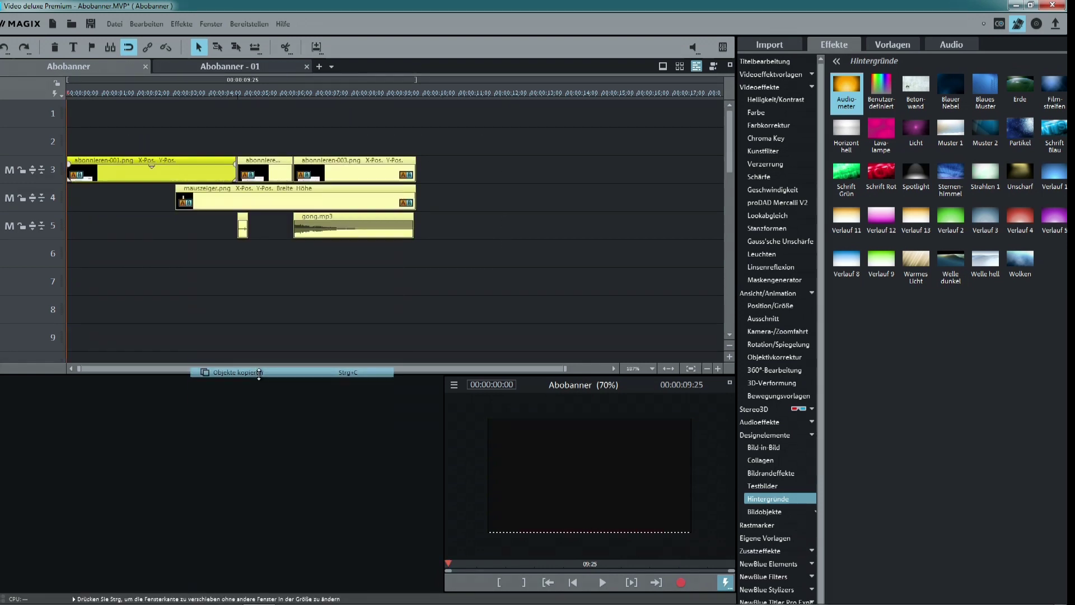
{"action": "left_click", "coordinate": [321, 305]}
Paste the copied banner objects into the new empty movie at 00:00:04:28.
{"action": "left_click", "coordinate": [231, 68]}
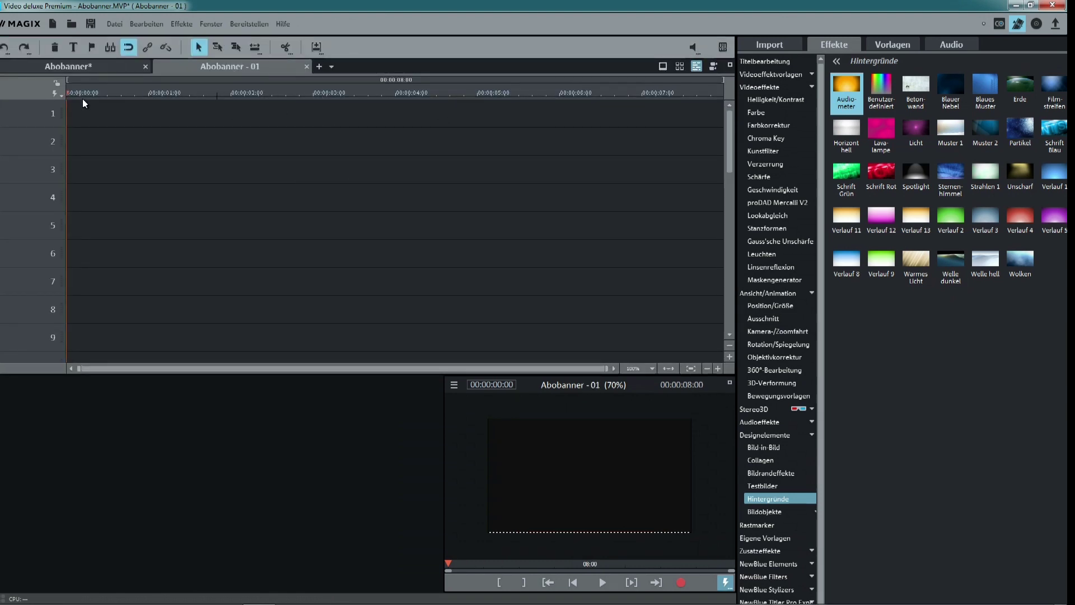
{"action": "left_click", "coordinate": [338, 140]}
{"action": "left_click", "coordinate": [472, 160]}
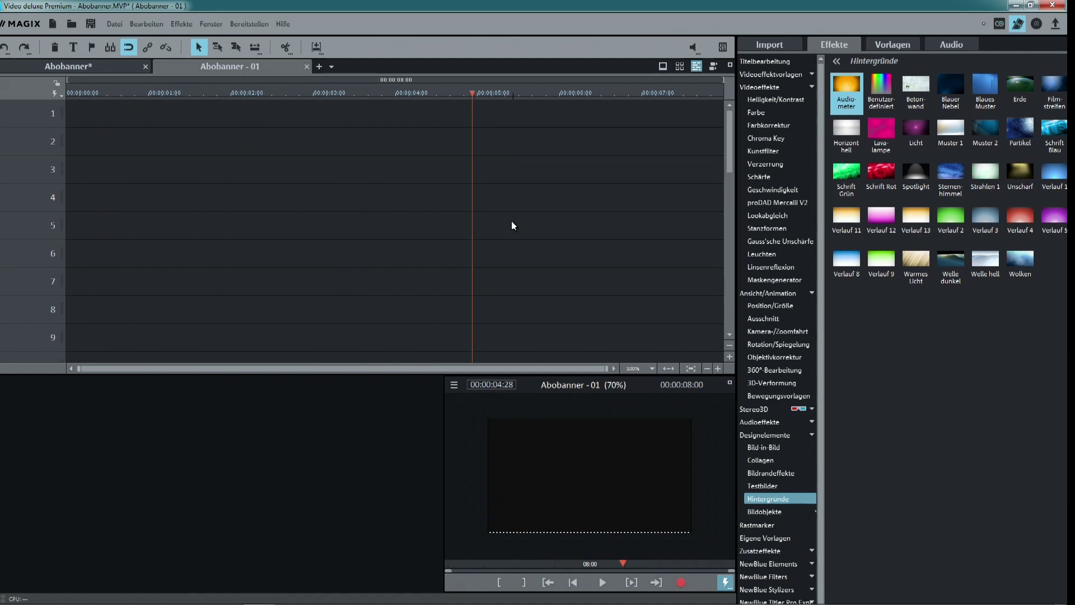
{"action": "right_click", "coordinate": [506, 257]}
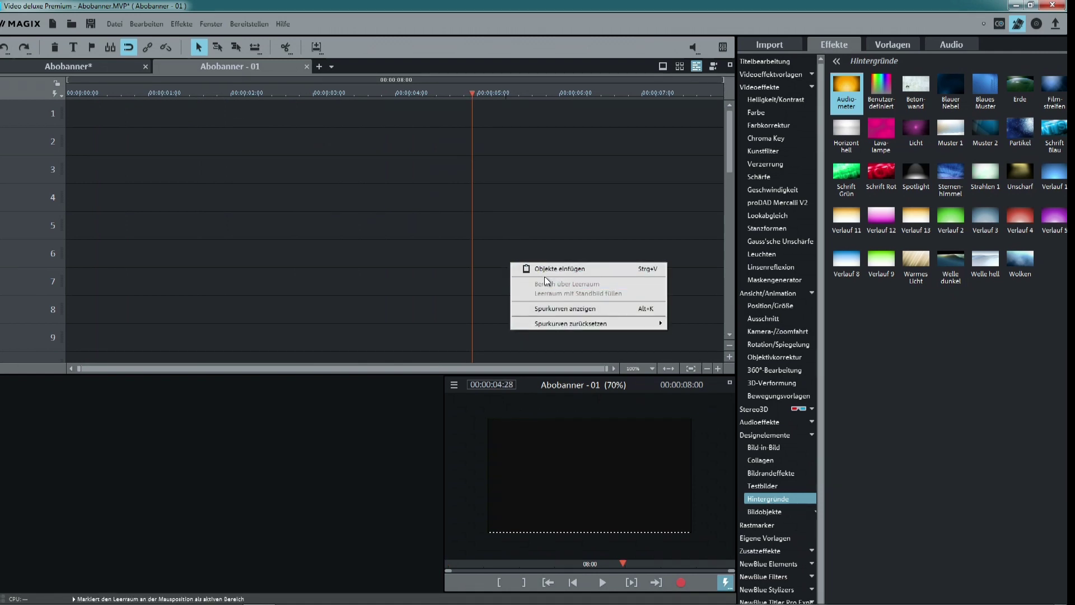
{"action": "left_click", "coordinate": [546, 269]}
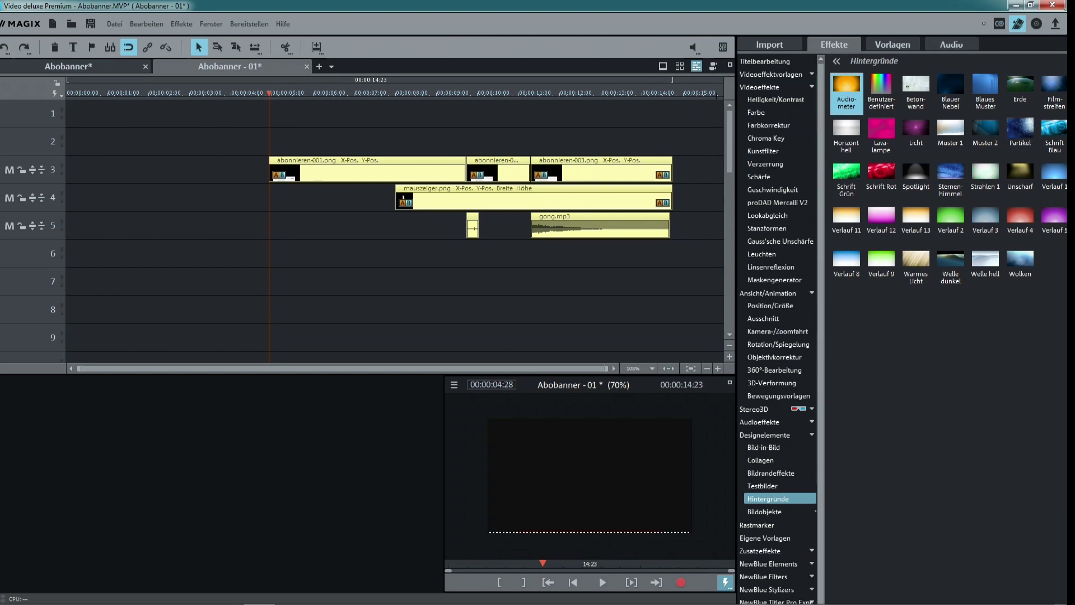
Close the program without saving the changes to the Abobanner project.
{"action": "left_click", "coordinate": [1053, 5]}
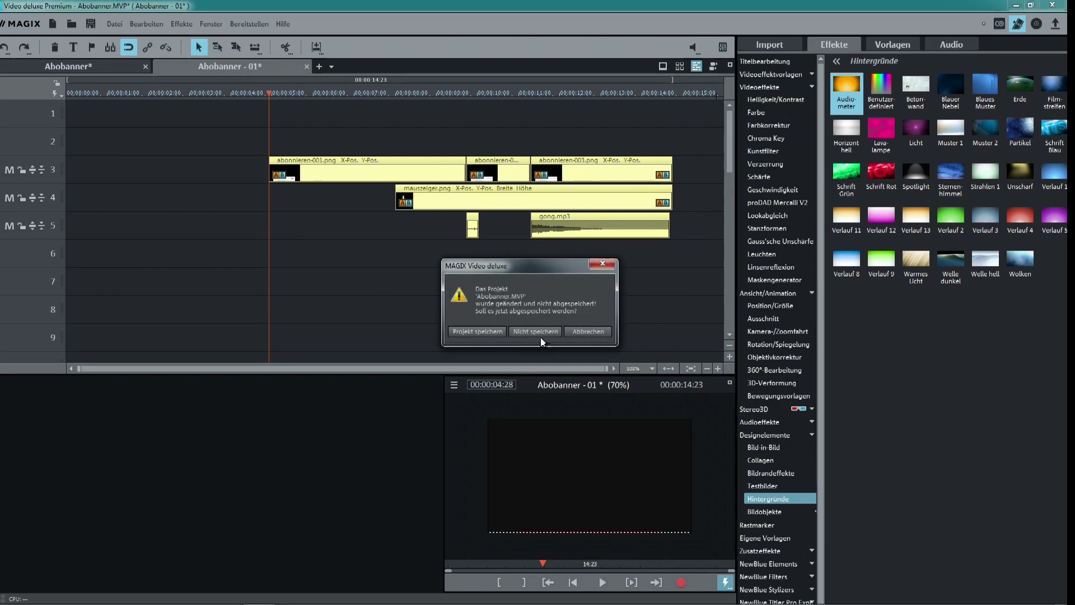
{"action": "left_click", "coordinate": [533, 334]}
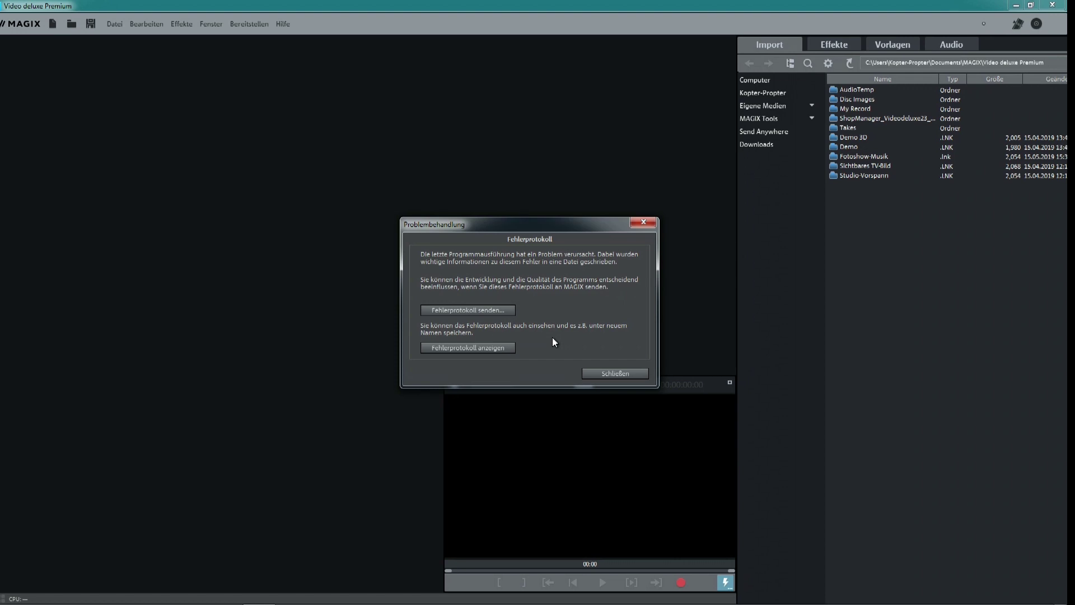
Dismiss the error report, project selection and update offer dialogs, opting out of further update offers, and exit the program.
{"action": "left_click", "coordinate": [623, 373]}
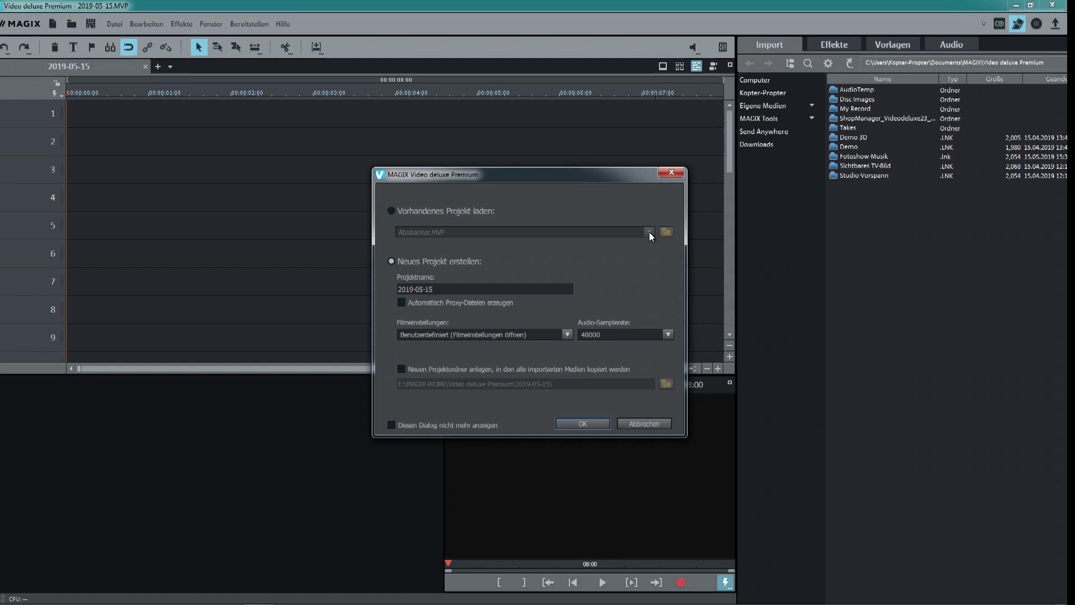
{"action": "left_click", "coordinate": [642, 423]}
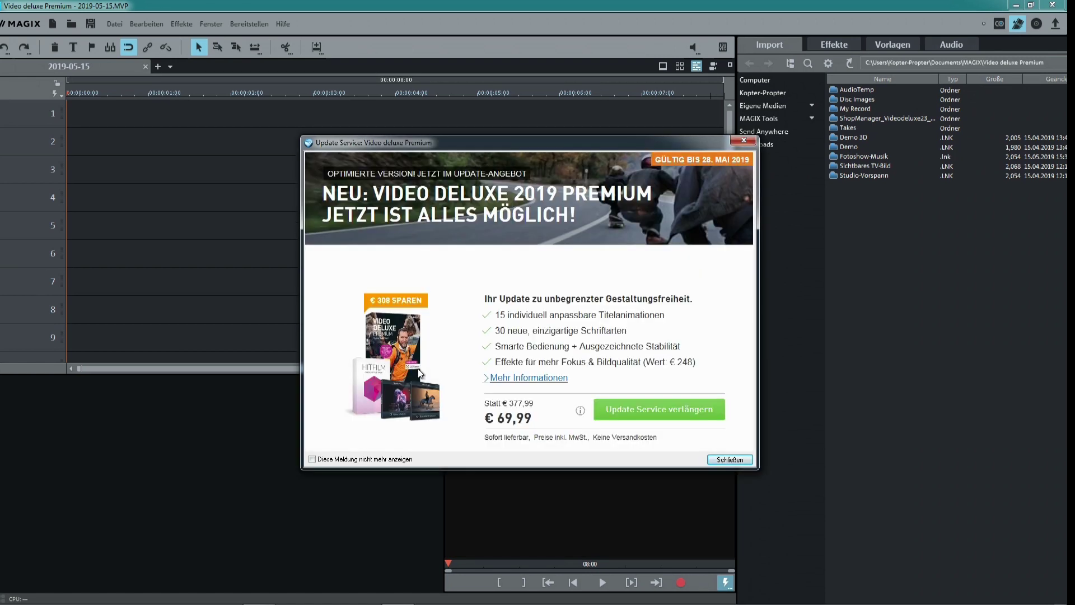
{"action": "left_click", "coordinate": [313, 460]}
{"action": "left_click", "coordinate": [737, 459]}
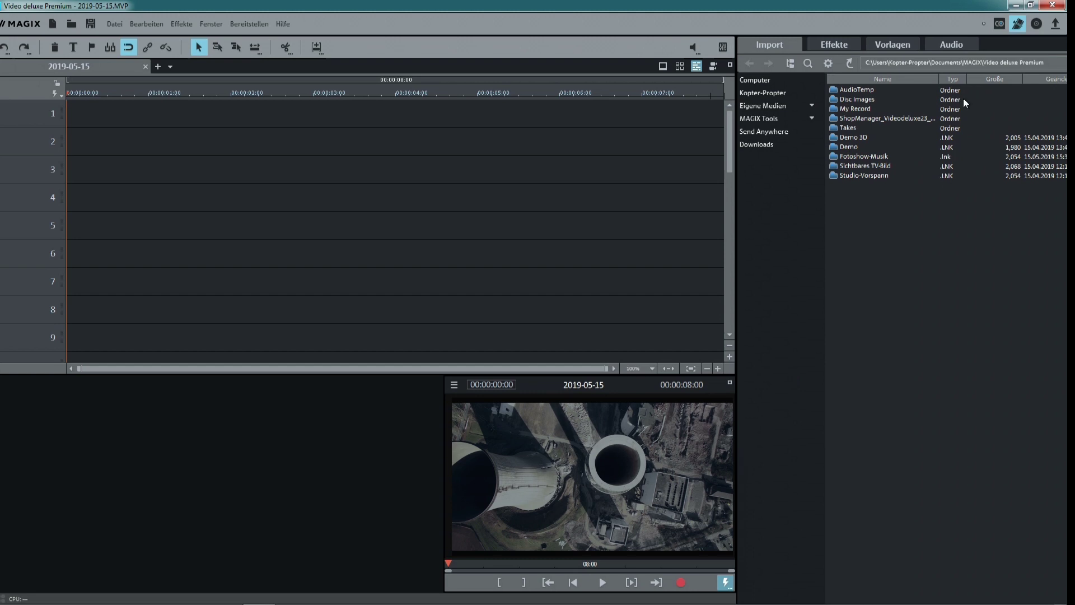
{"action": "left_click", "coordinate": [1054, 6]}
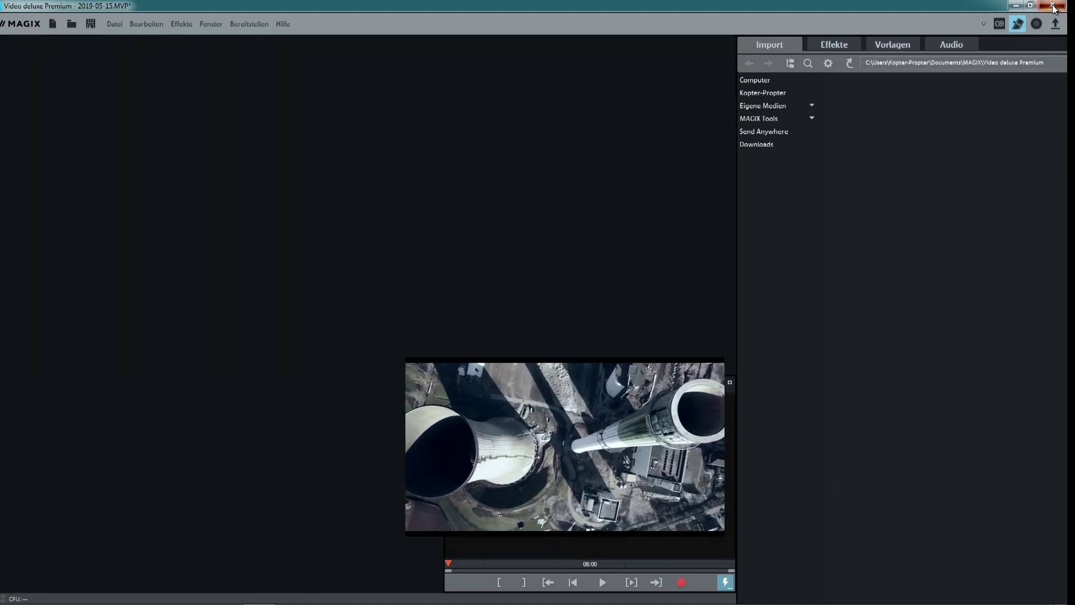